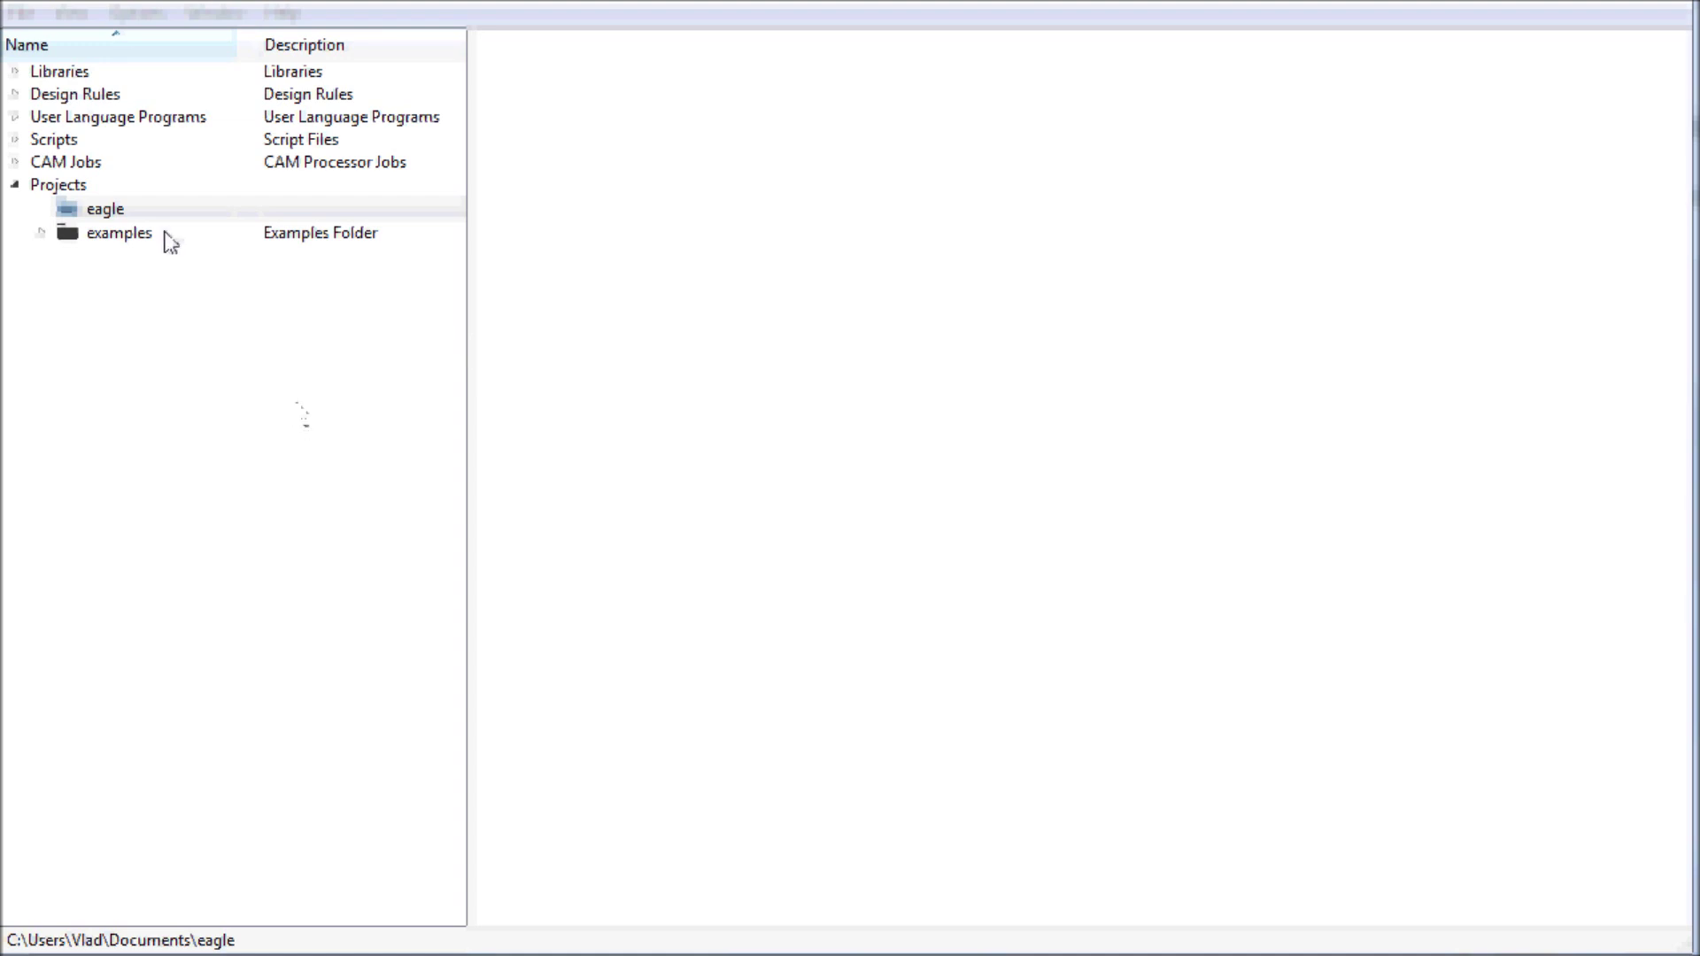
# - Create a new folder named tutorials inside the eagle projects folder
pyautogui.click(141, 211)
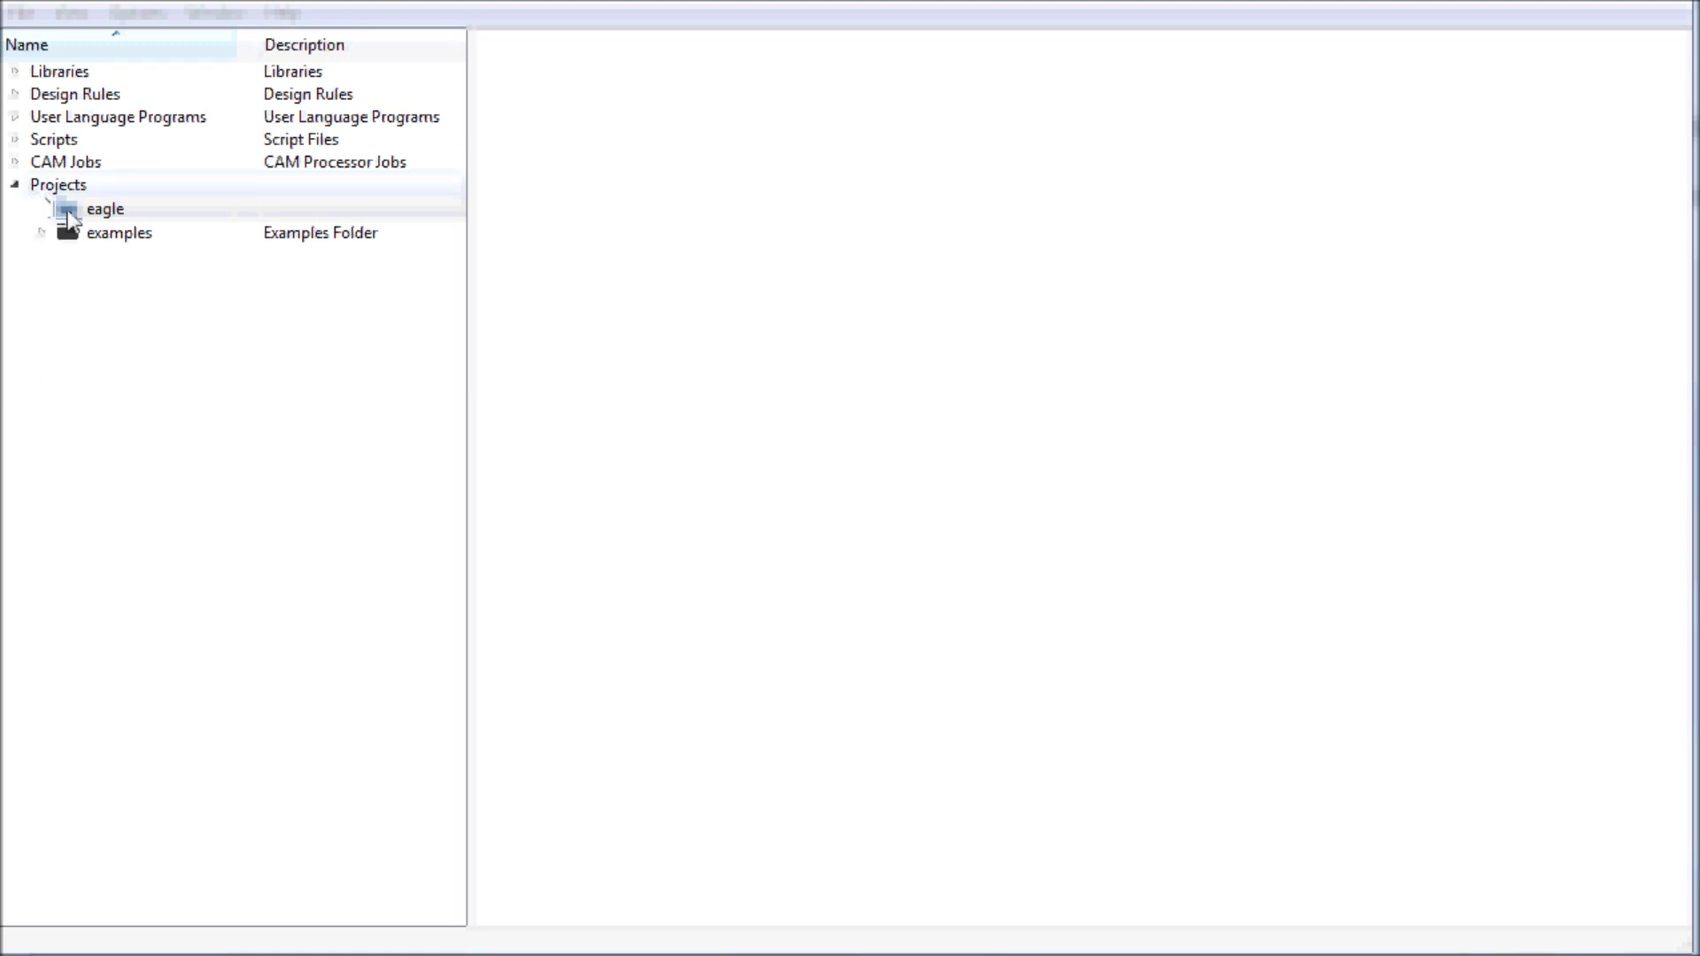
pyautogui.click(102, 211)
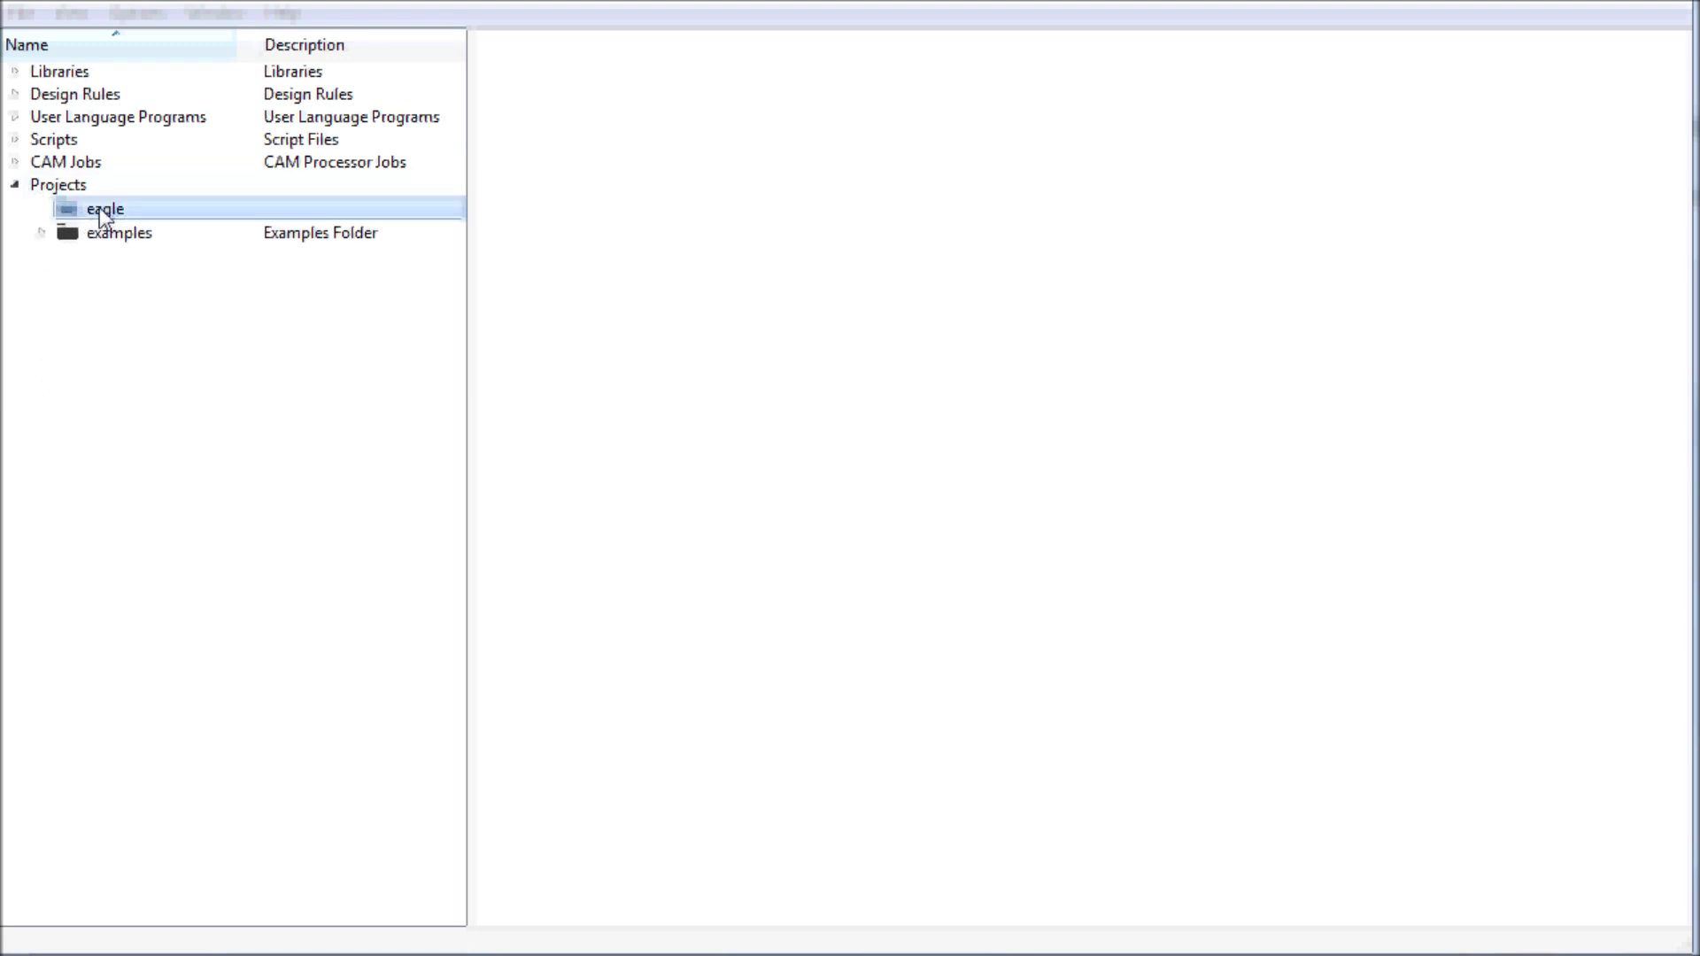
pyautogui.rightClick(97, 217)
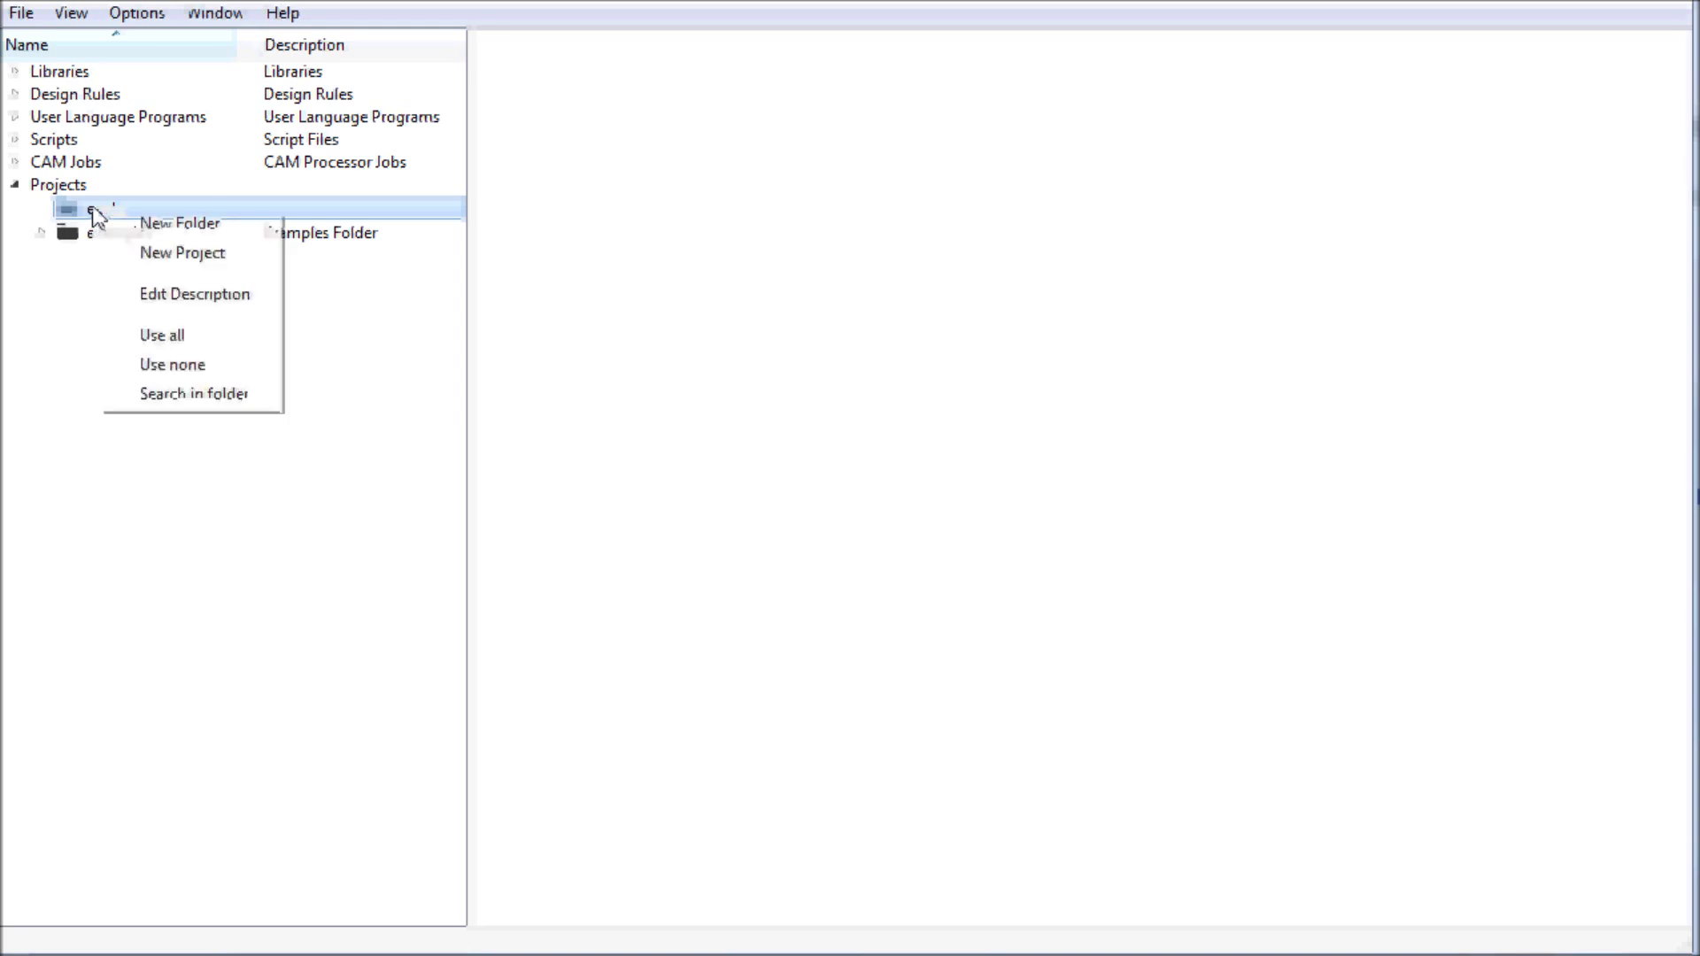
pyautogui.click(174, 226)
pyautogui.write('tutorials')
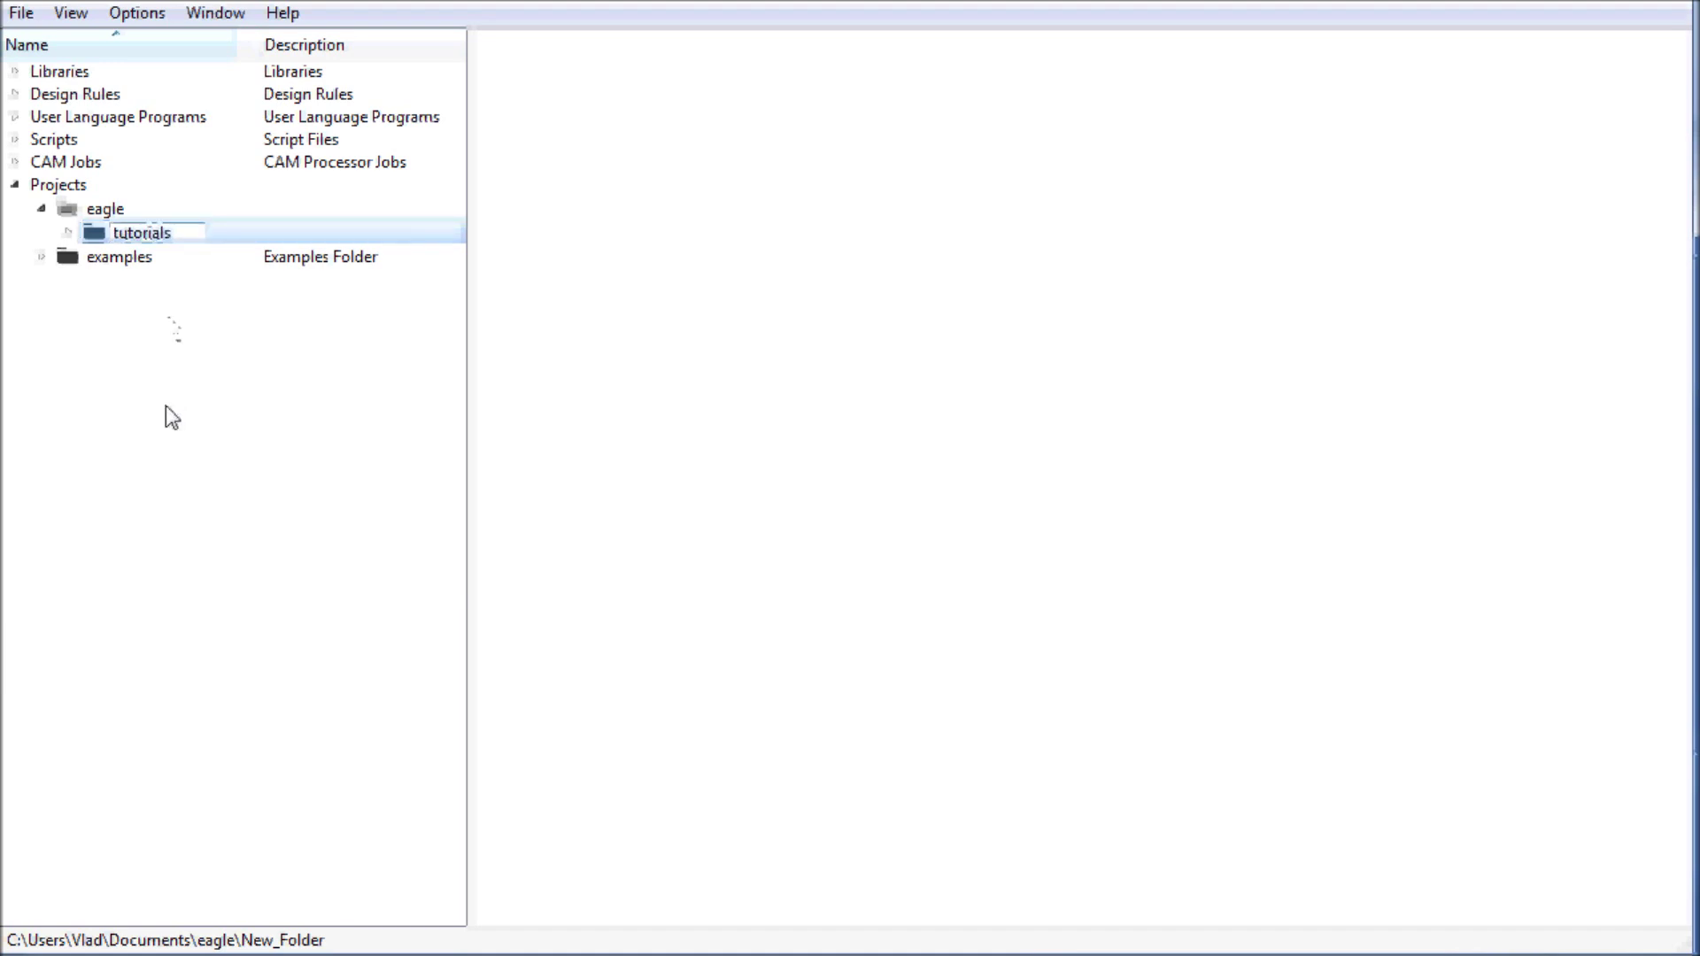
# - Create a new project named tutorials inside the tutorials folder
pyautogui.rightClick(138, 245)
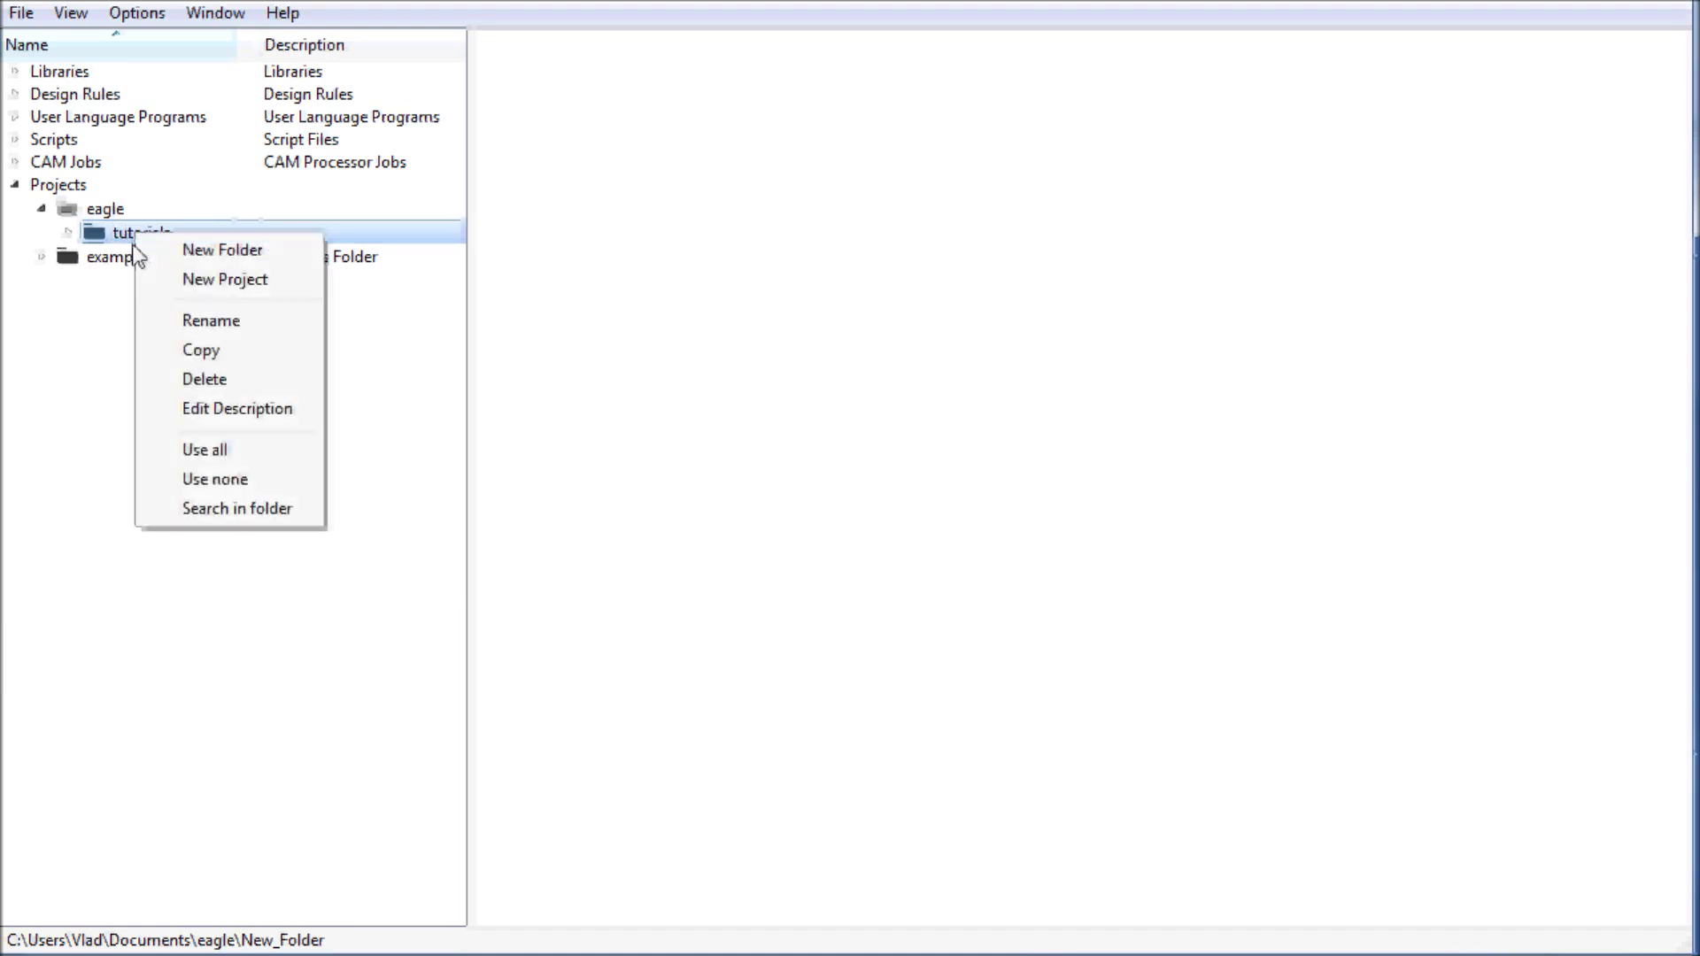
pyautogui.click(198, 280)
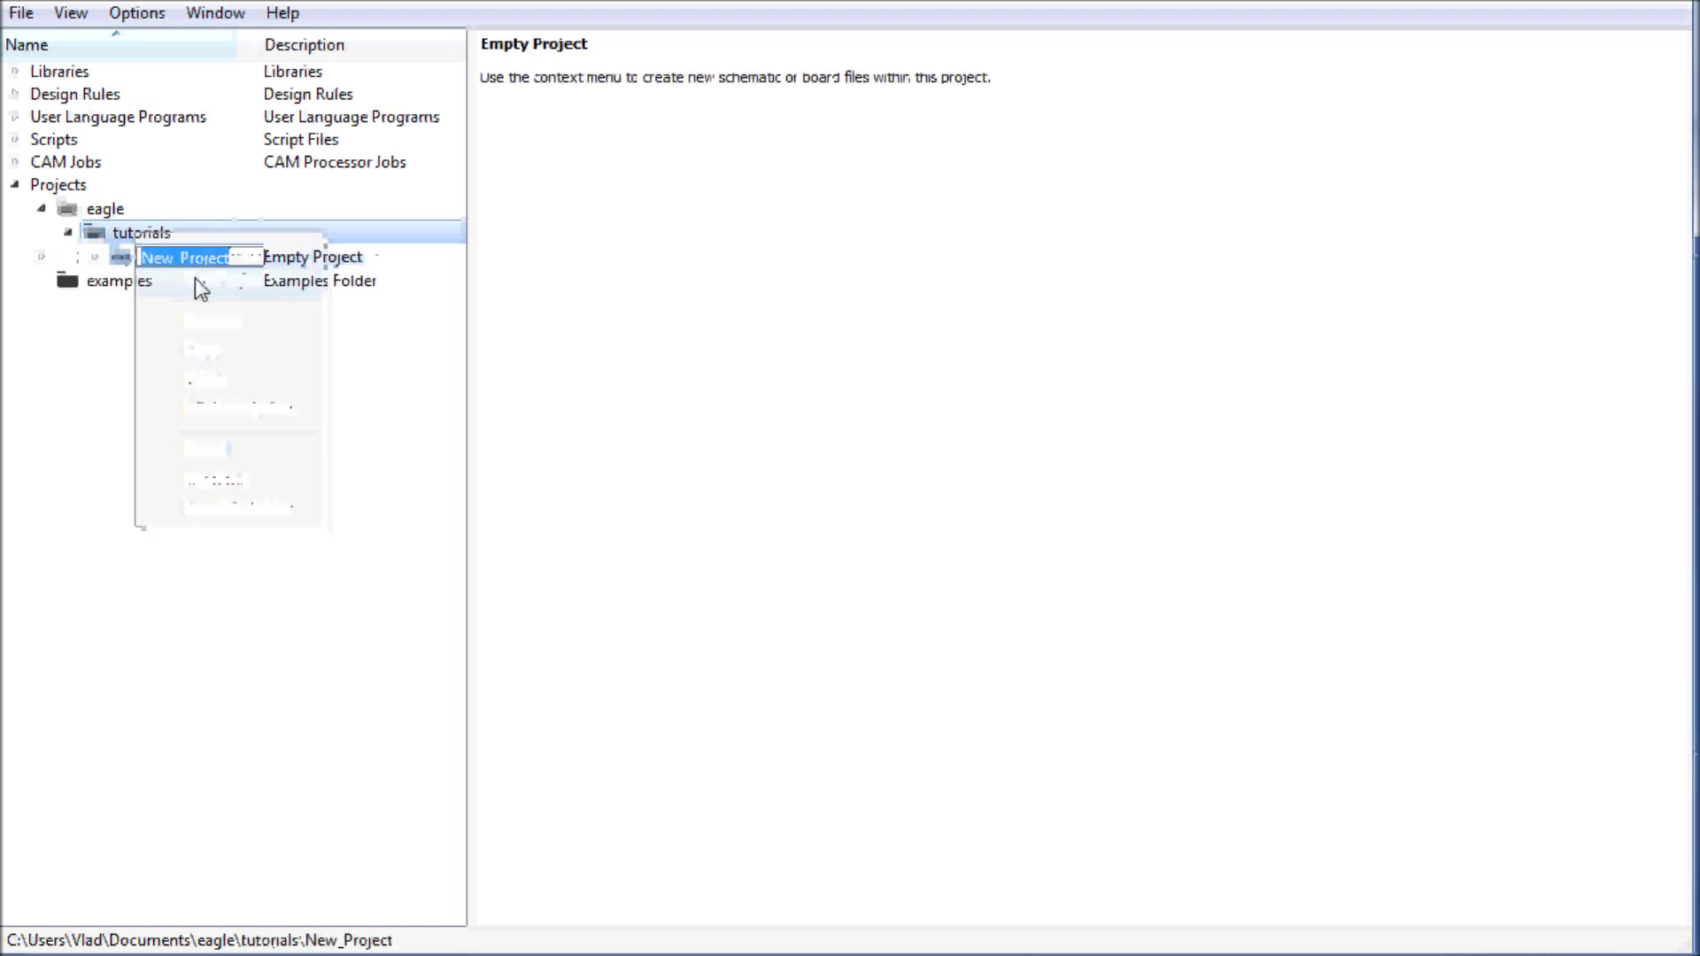
pyautogui.write('tutorial')
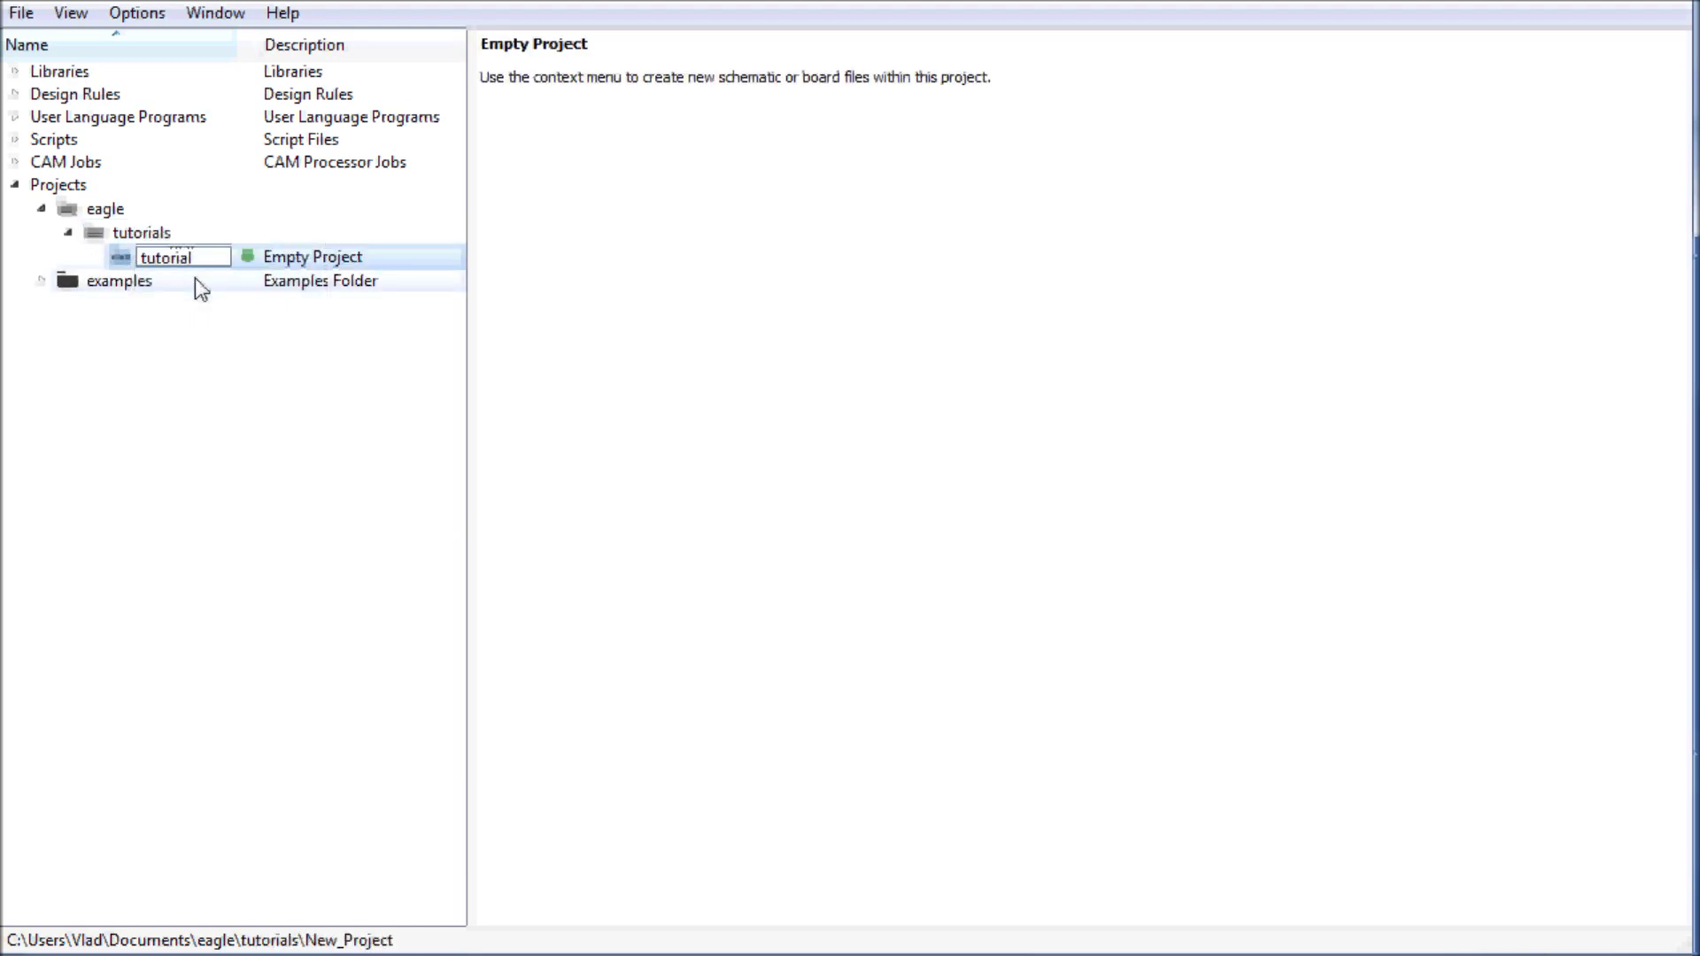
pyautogui.write('s')
pyautogui.press('Return')
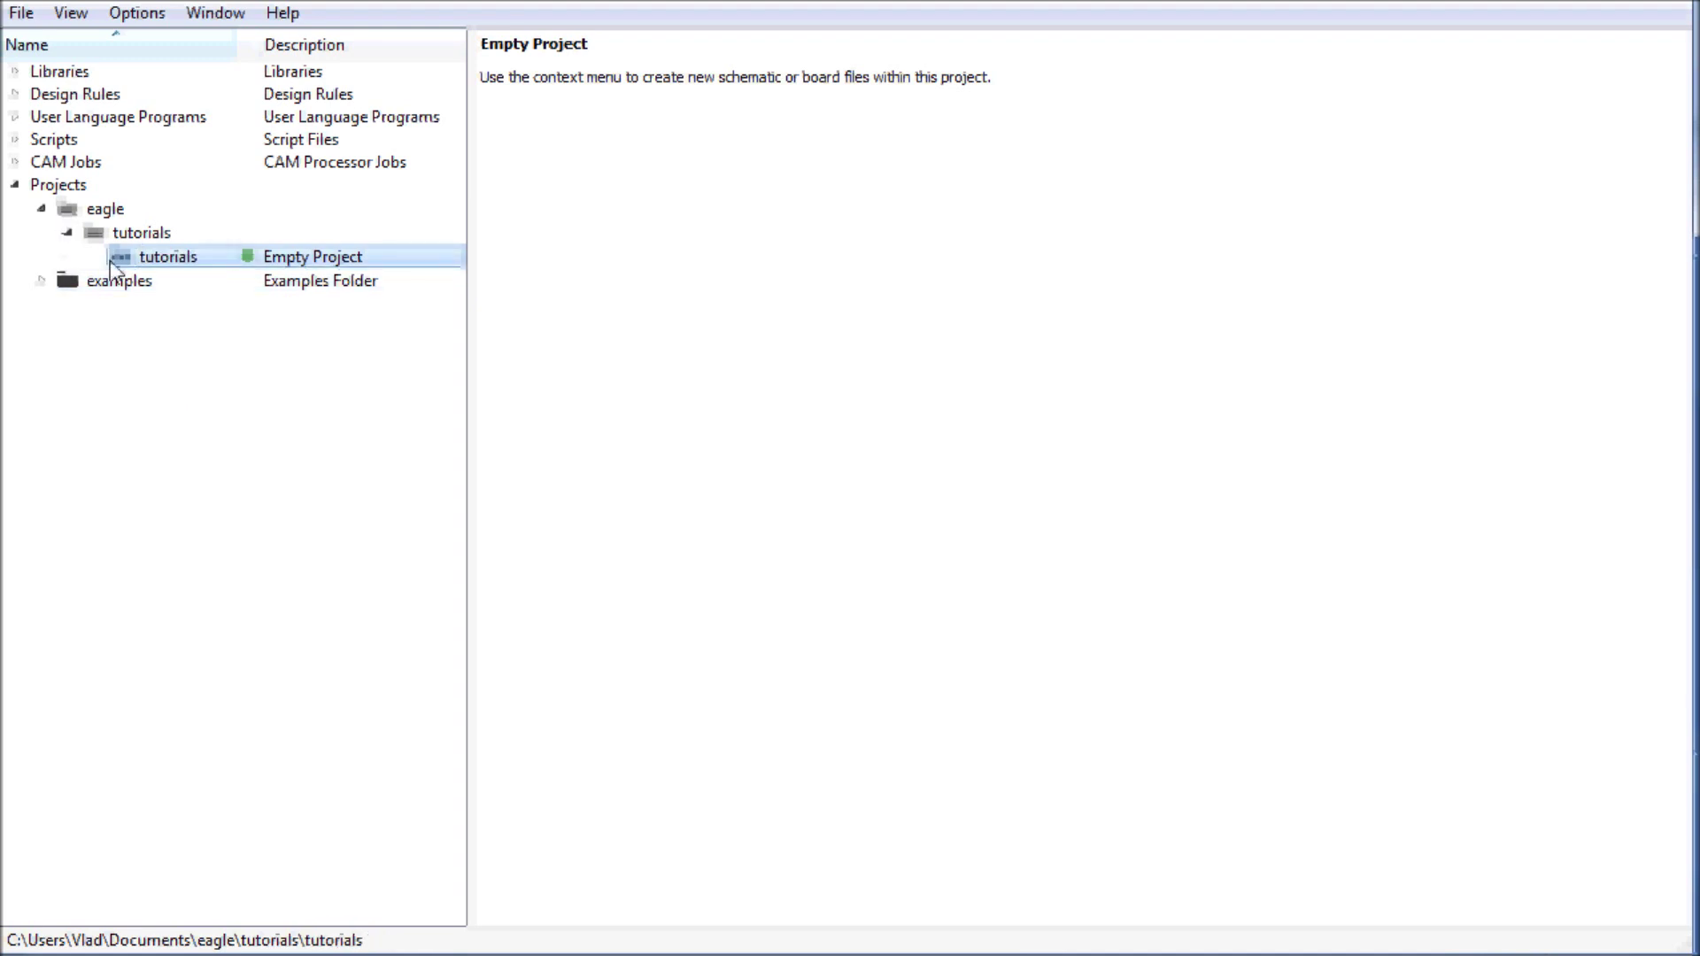
# - Start a new schematic from File > New and stretch its editor window to fill the screen
pyautogui.click(21, 13)
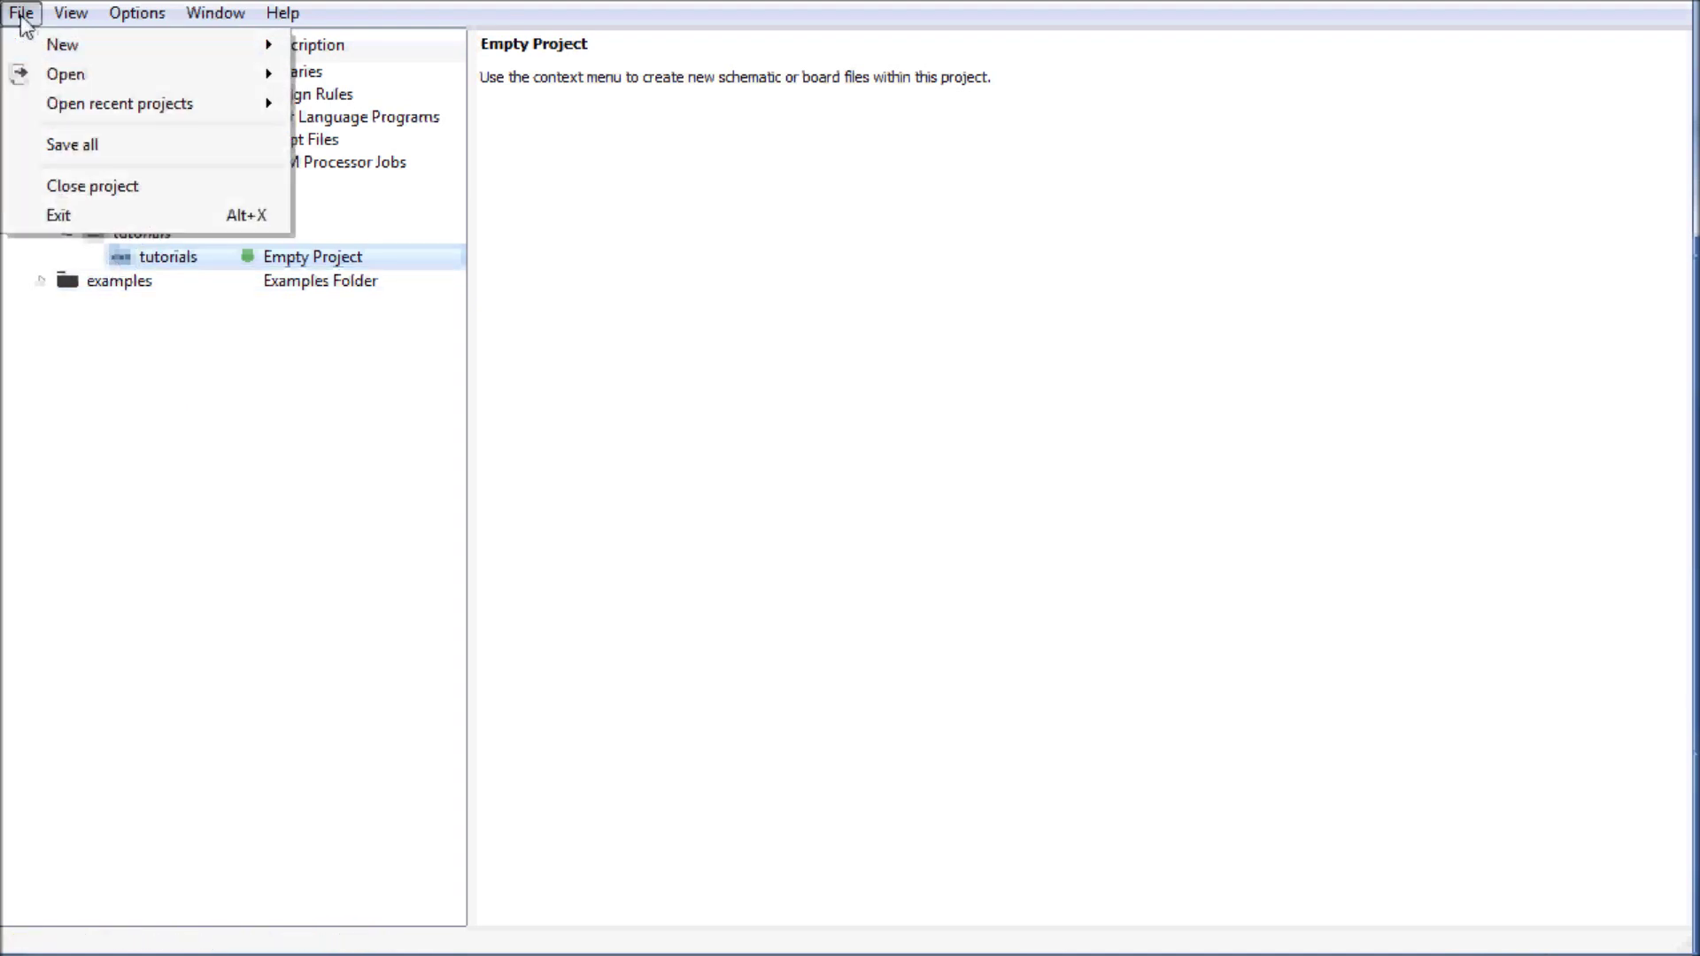
pyautogui.moveTo(48, 45)
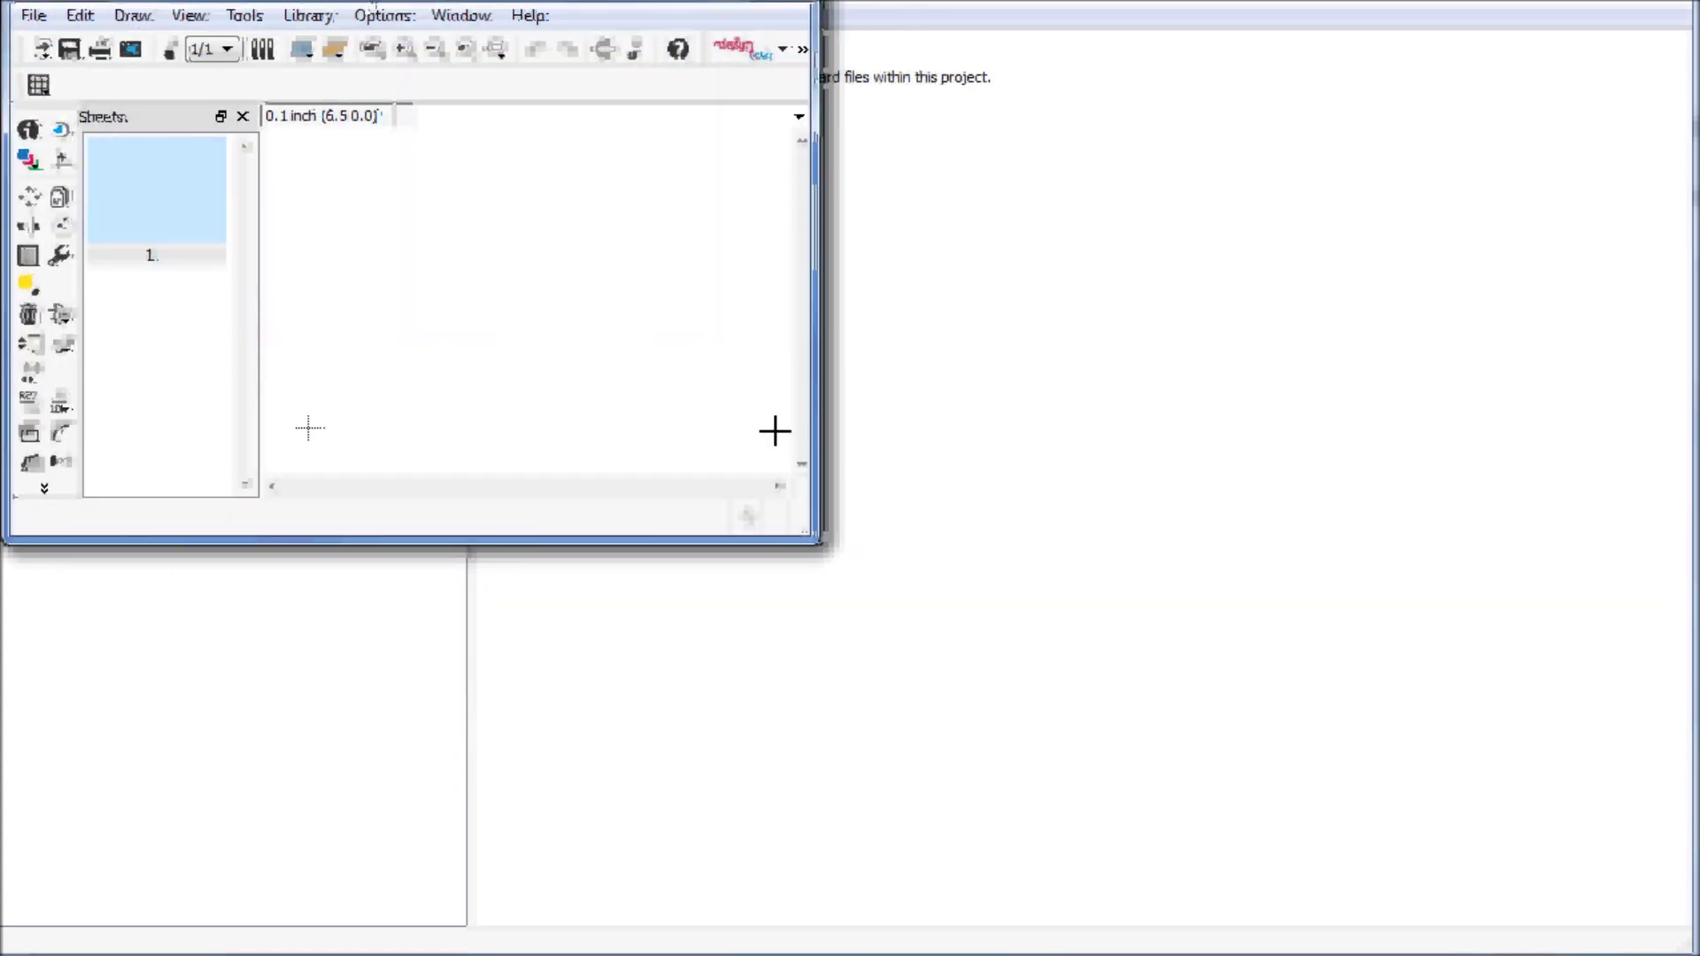
pyautogui.moveTo(802, 532); pyautogui.dragTo(1693, 951)
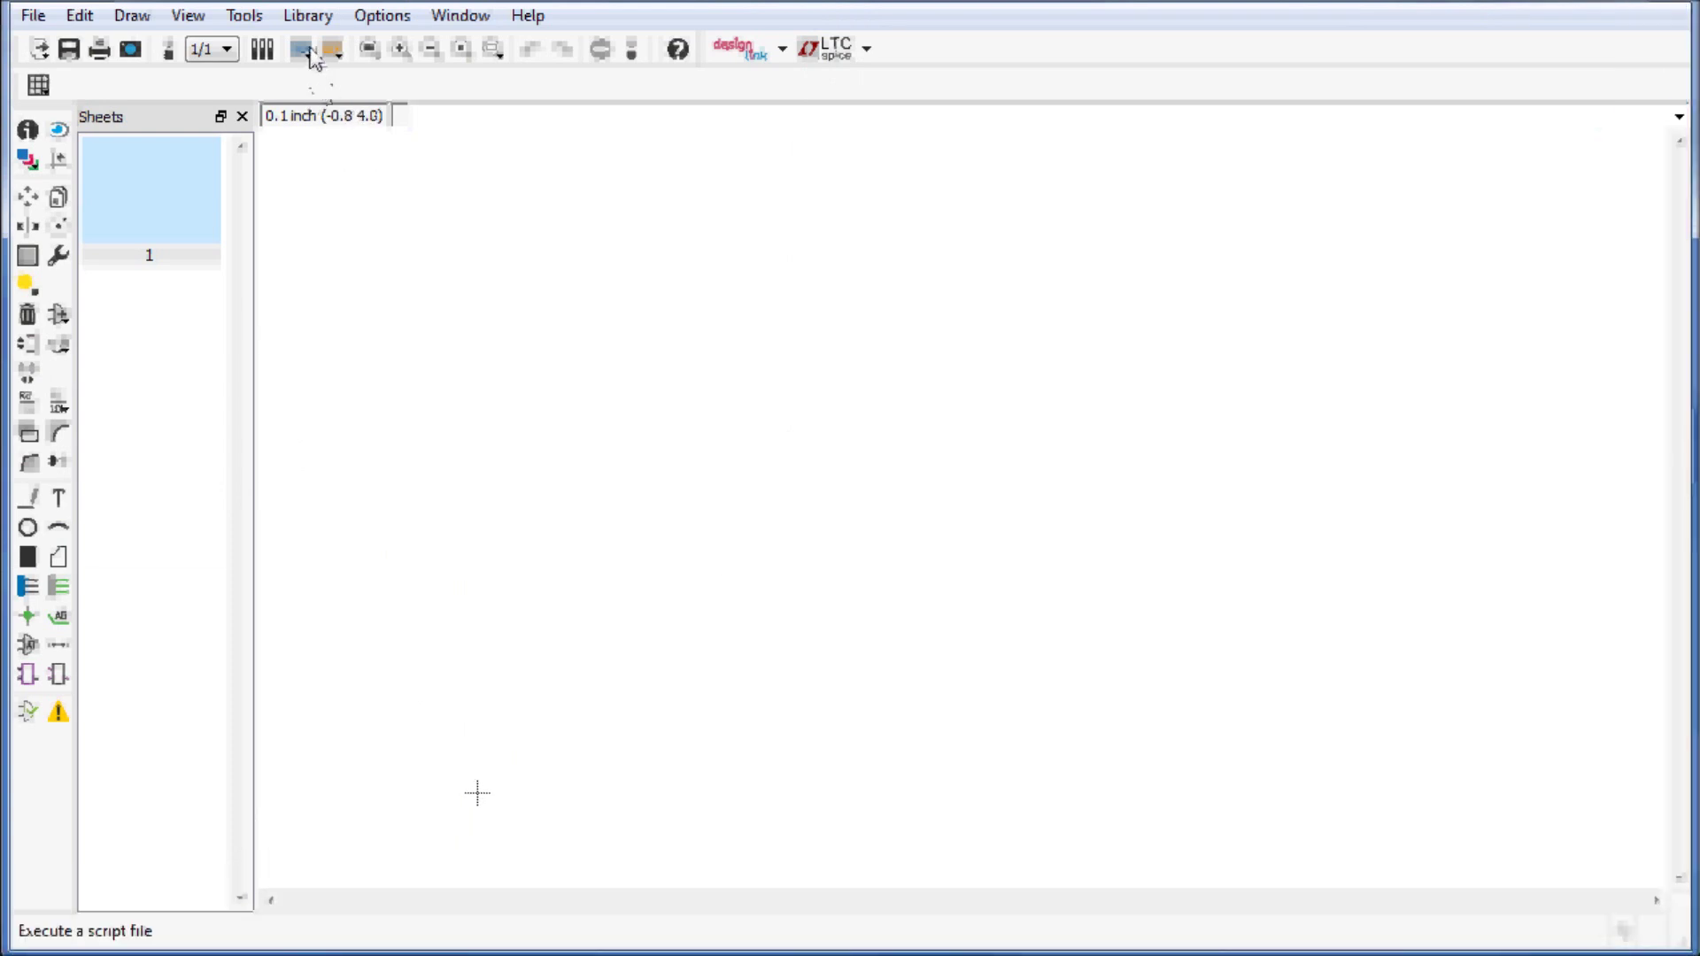
pyautogui.click(310, 16)
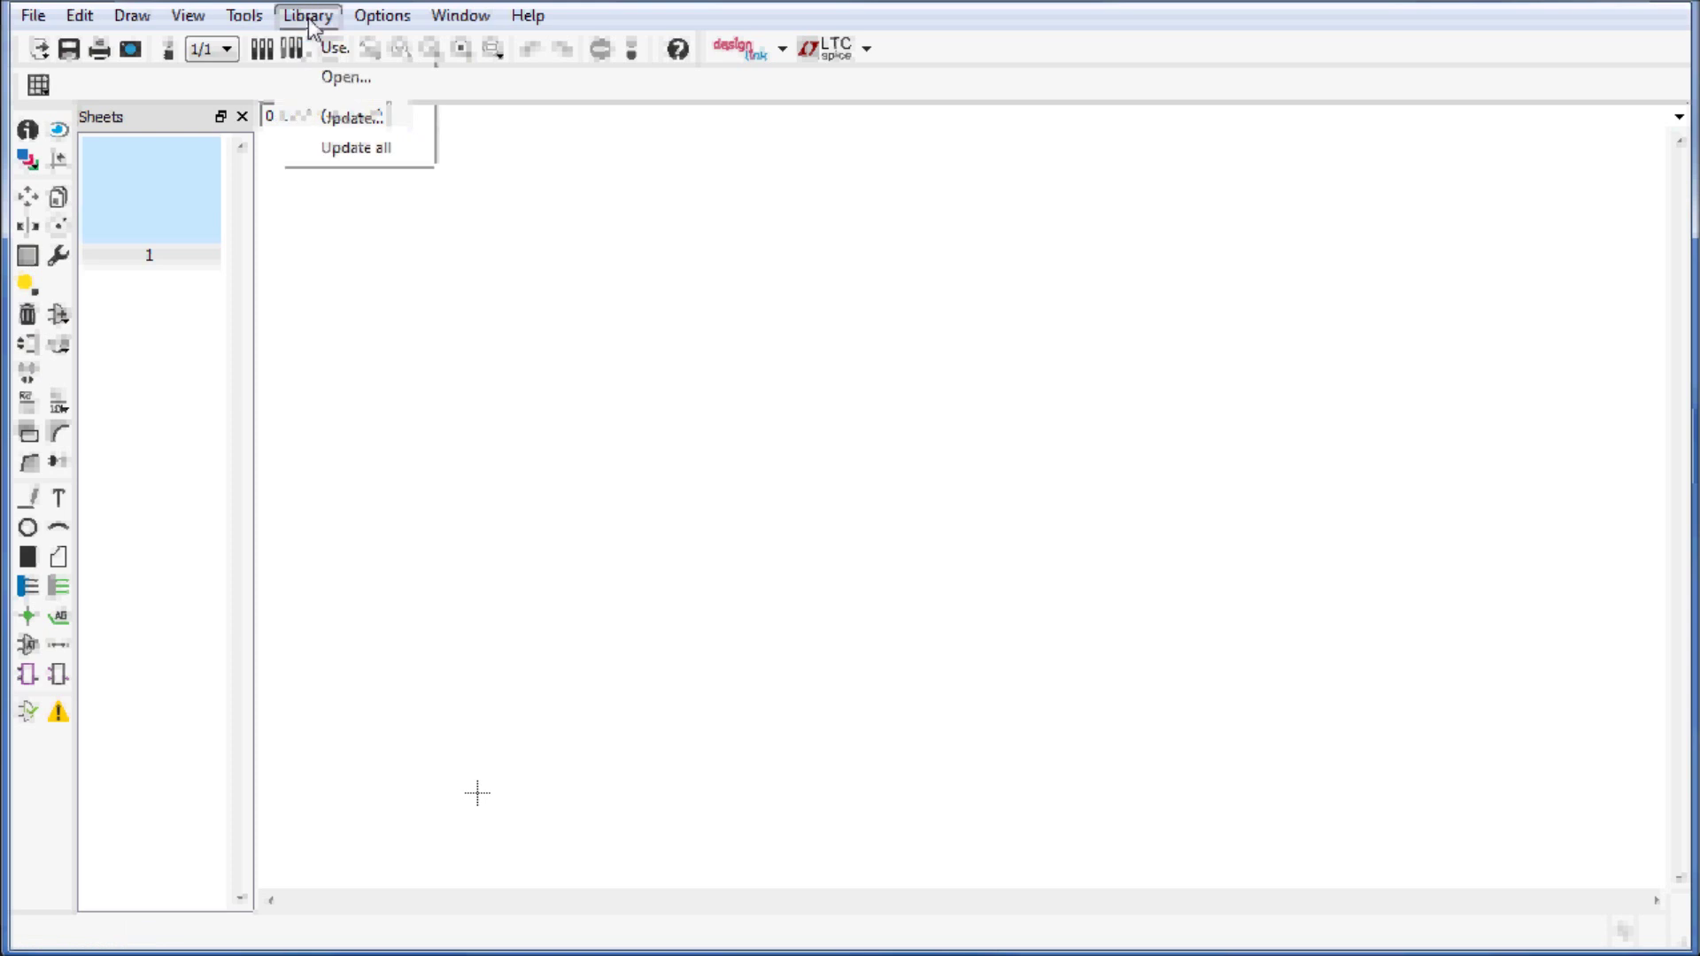
# - Load every library file in the lbr folder through Library > Use
pyautogui.click(354, 95)
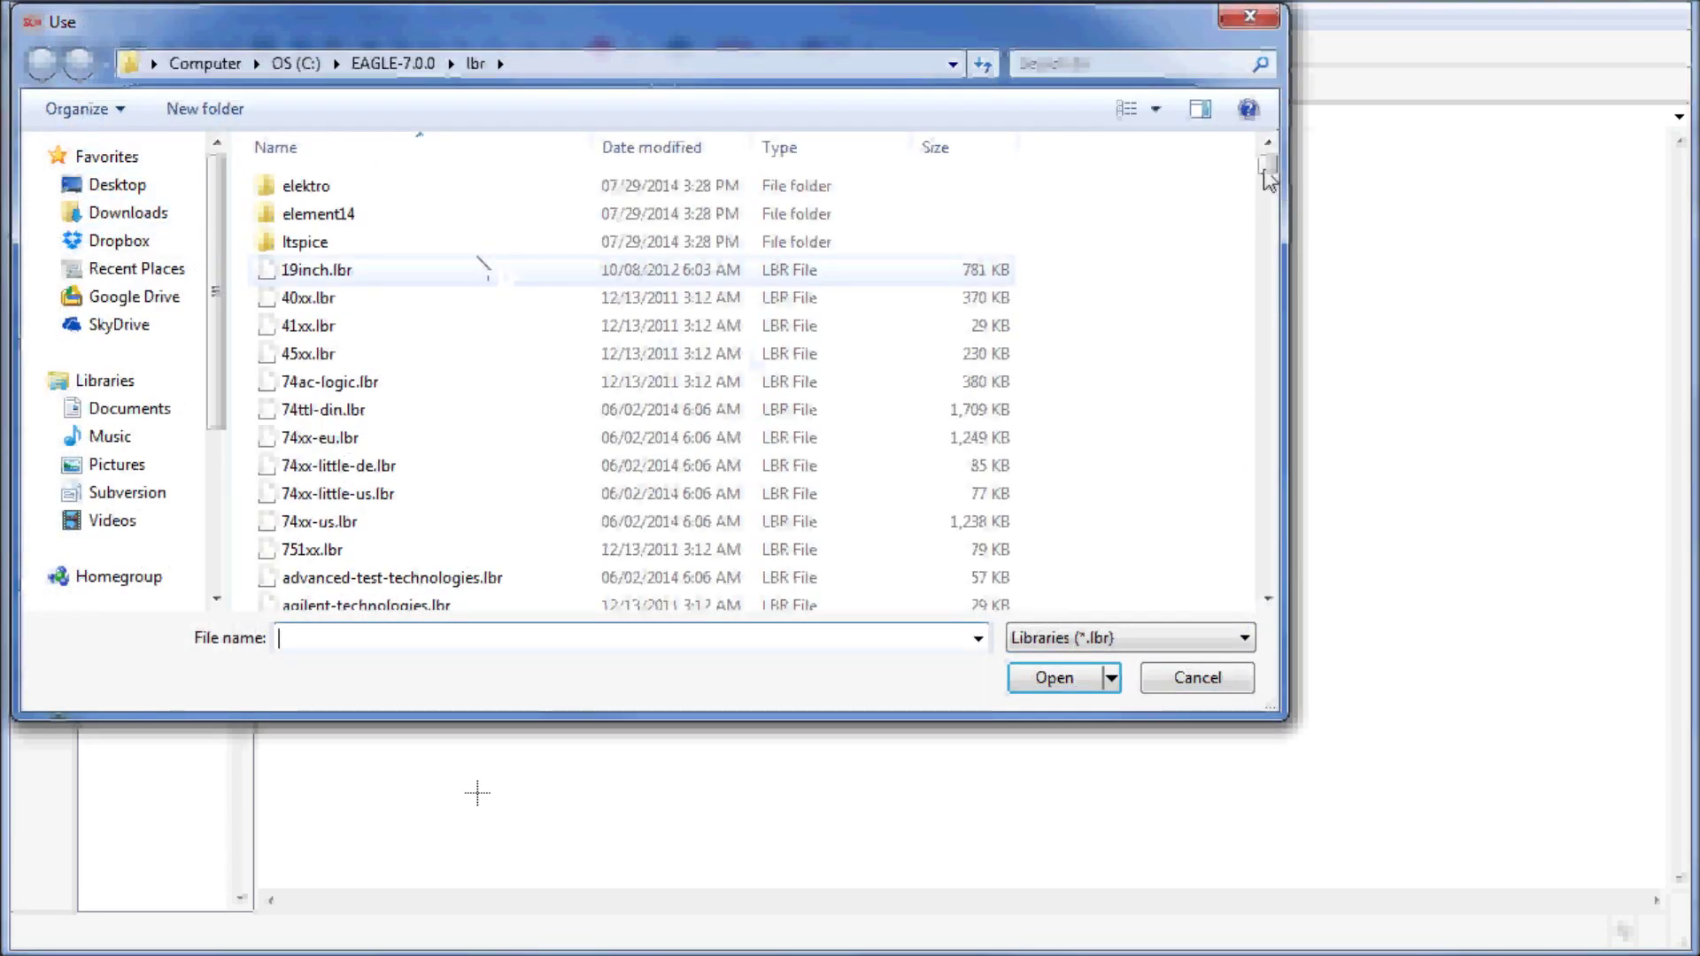
pyautogui.moveTo(1266, 168)
pyautogui.mouseDown()
pyautogui.moveTo(1269, 189)
pyautogui.moveTo(1271, 161)
pyautogui.moveTo(437, 227)
pyautogui.moveTo(1146, 197)
pyautogui.moveTo(1264, 168)
pyautogui.moveTo(1271, 293)
pyautogui.moveTo(1270, 160)
pyautogui.moveTo(1282, 495)
pyautogui.moveTo(1272, 152)
pyautogui.mouseUp()
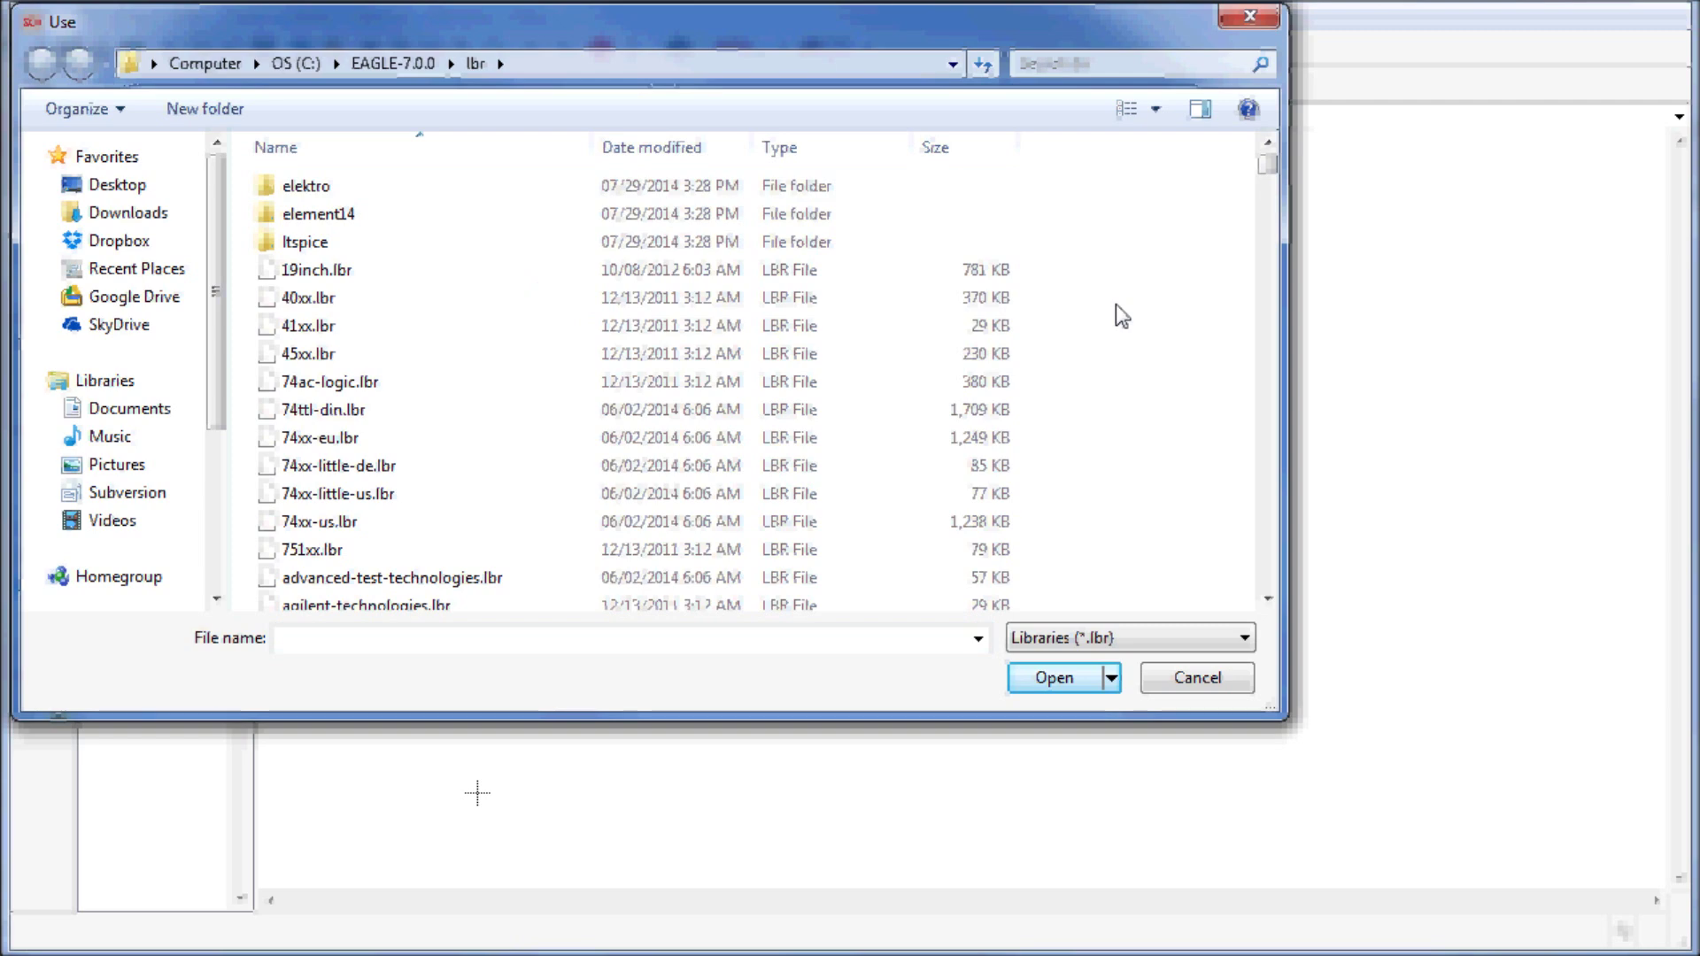
pyautogui.hotkey('ctrl', 'a')
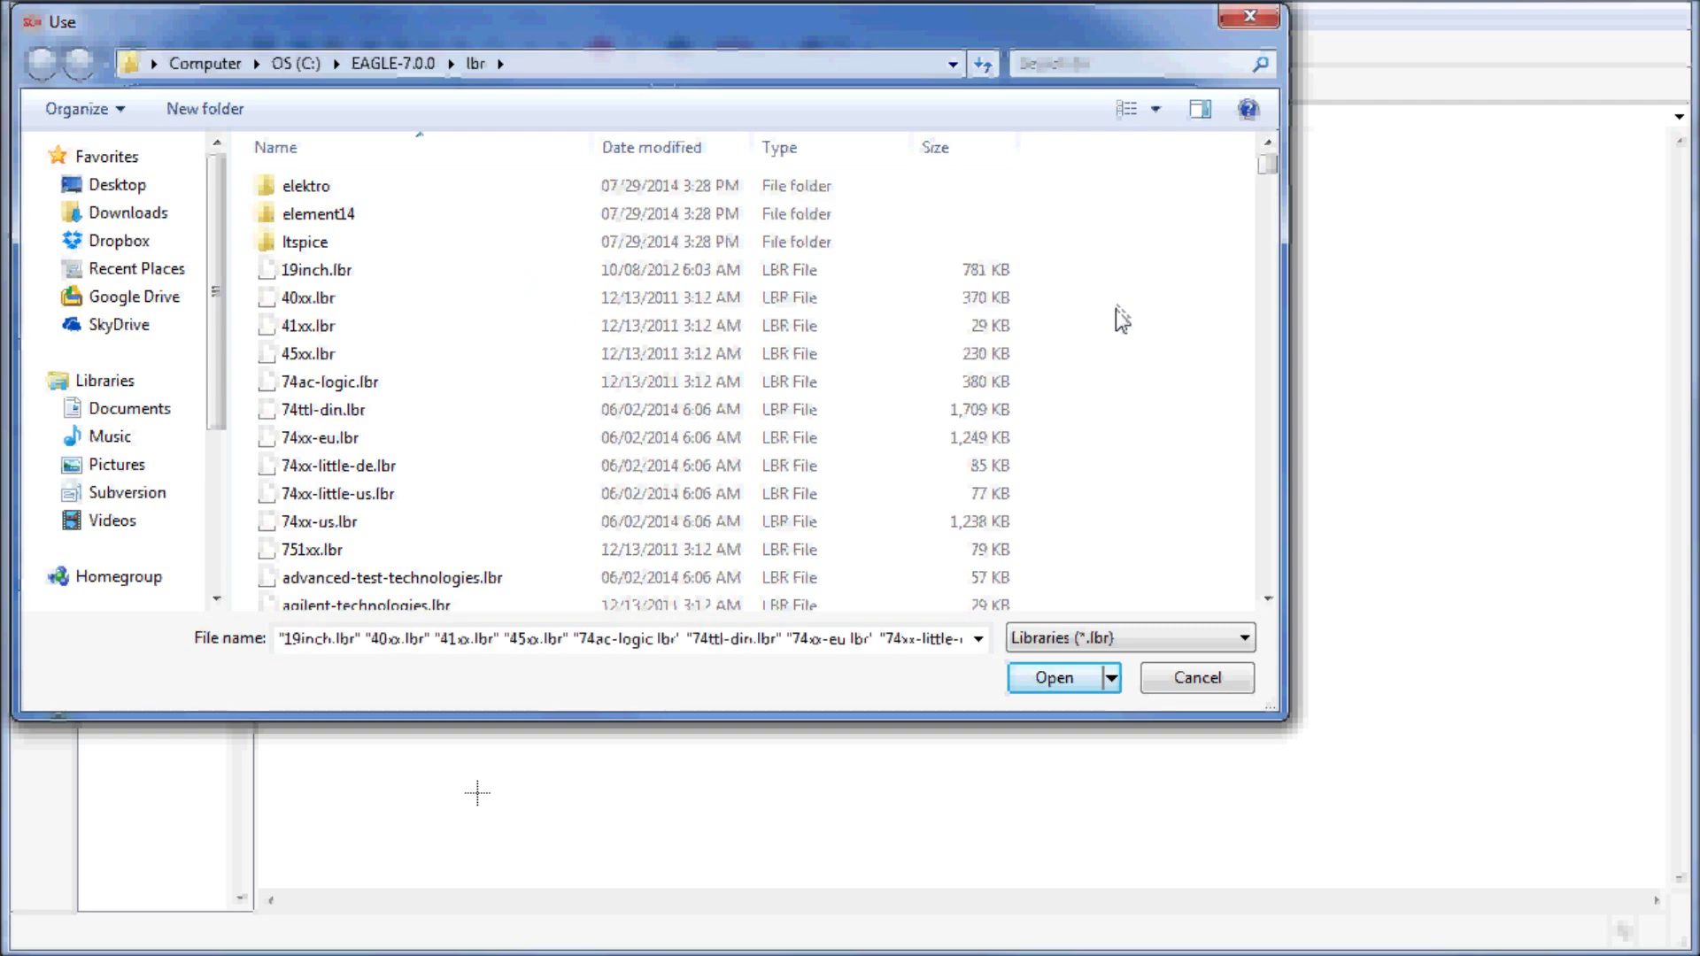
pyautogui.click(1067, 679)
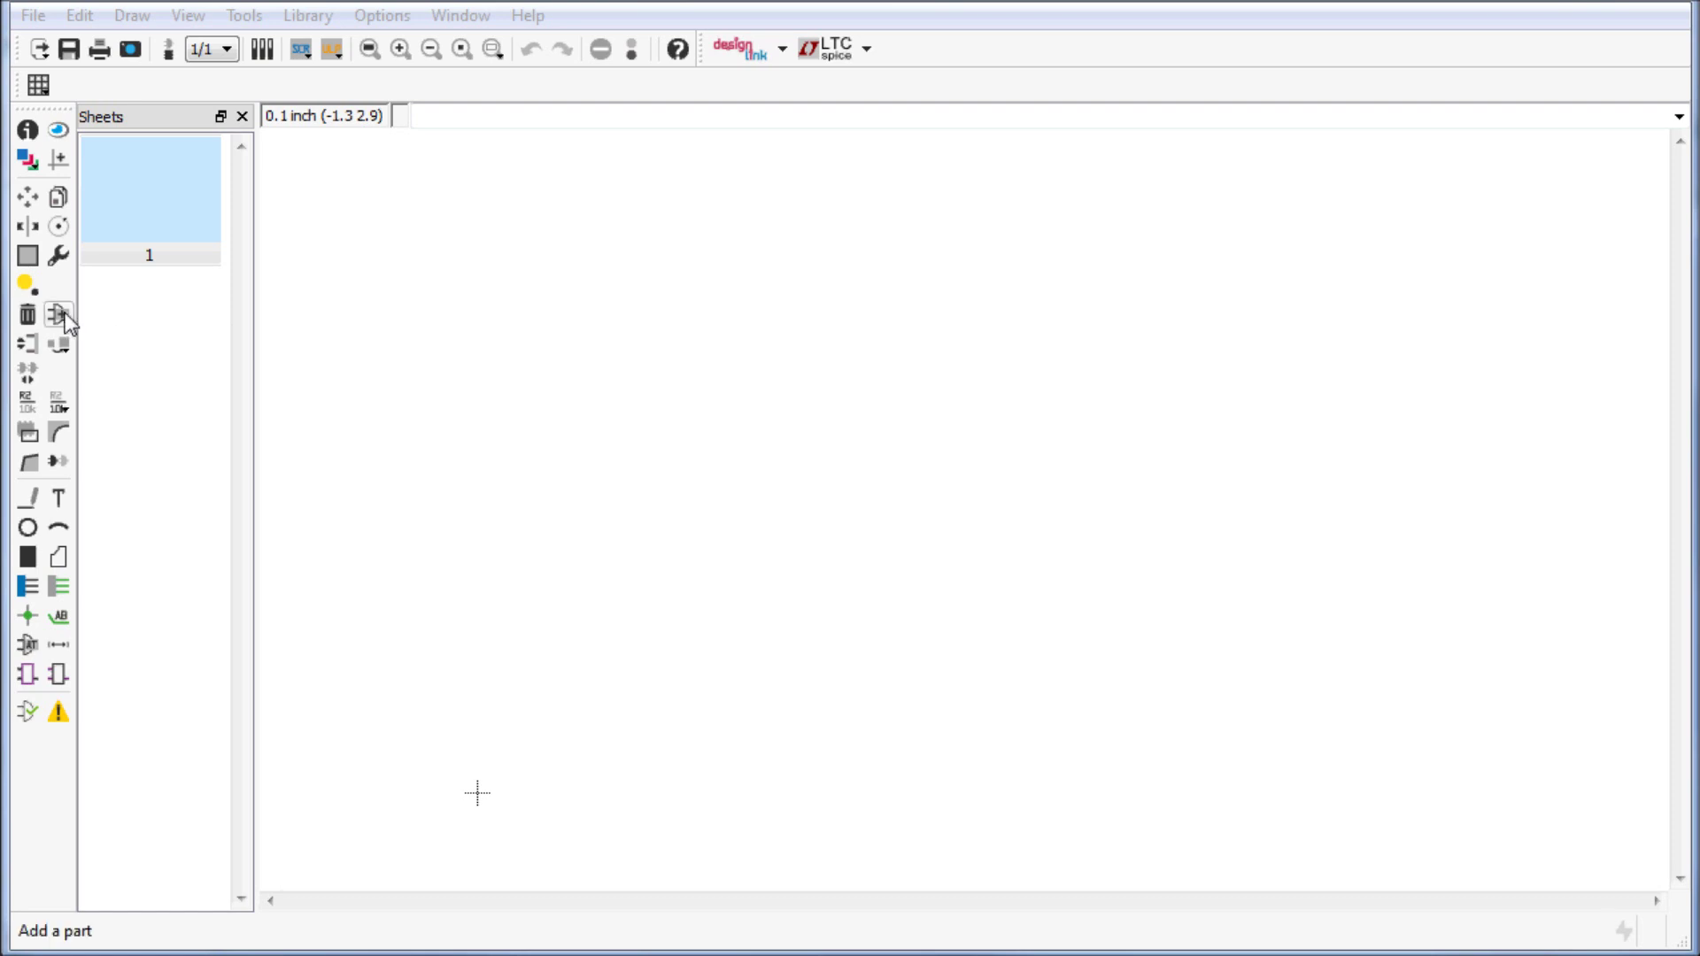
pyautogui.click(59, 314)
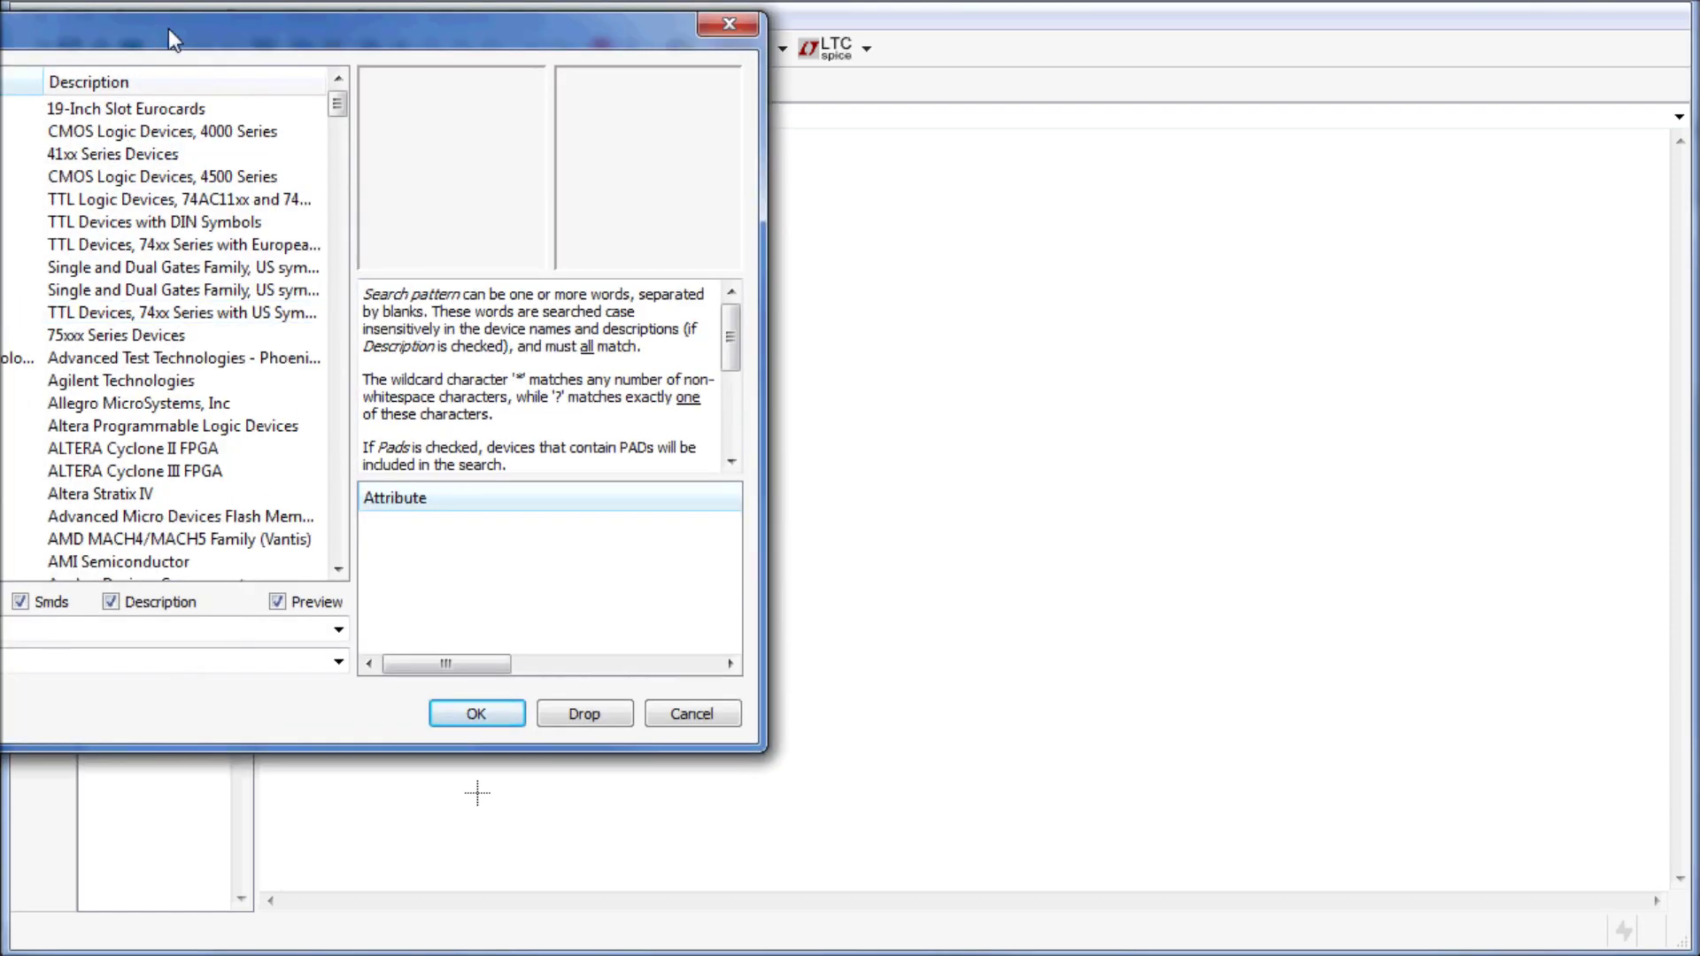
# - In the ADD dialog, expand con-jack and pick the DCJ0202 power jack, confirming with OK
pyautogui.moveTo(168, 28); pyautogui.dragTo(486, 46)
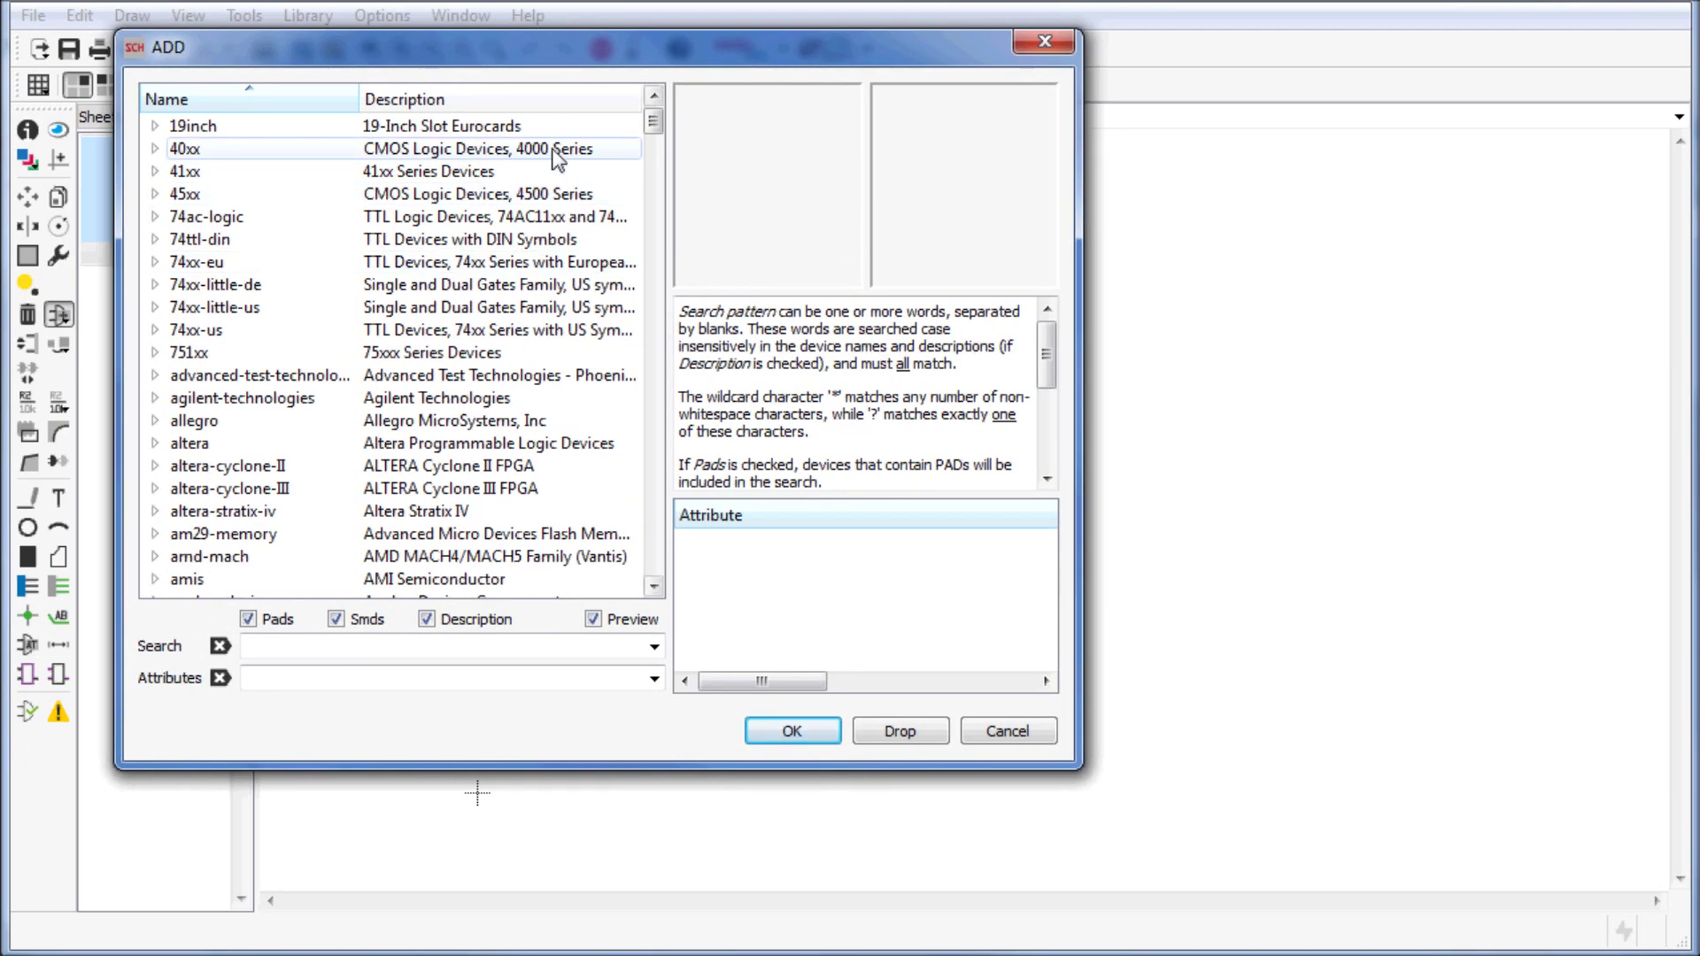
pyautogui.scroll(-5, 276, 260)
pyautogui.scroll(-8, 243, 332)
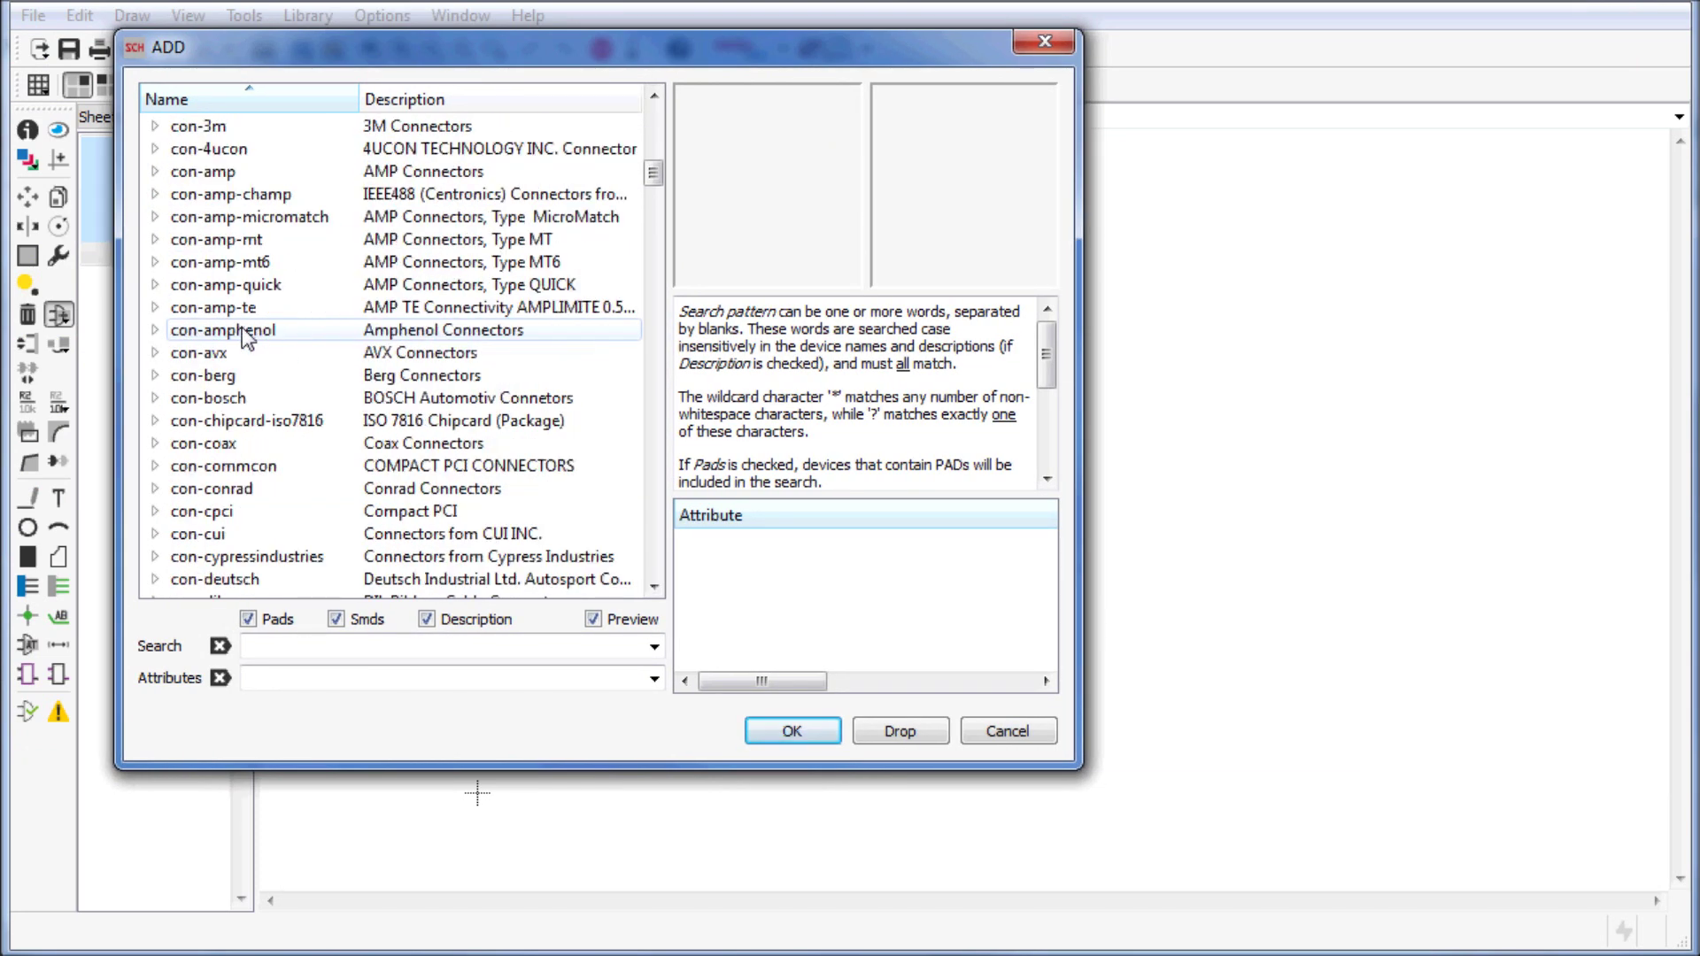
pyautogui.scroll(-20, 241, 329)
pyautogui.scroll(7, 237, 353)
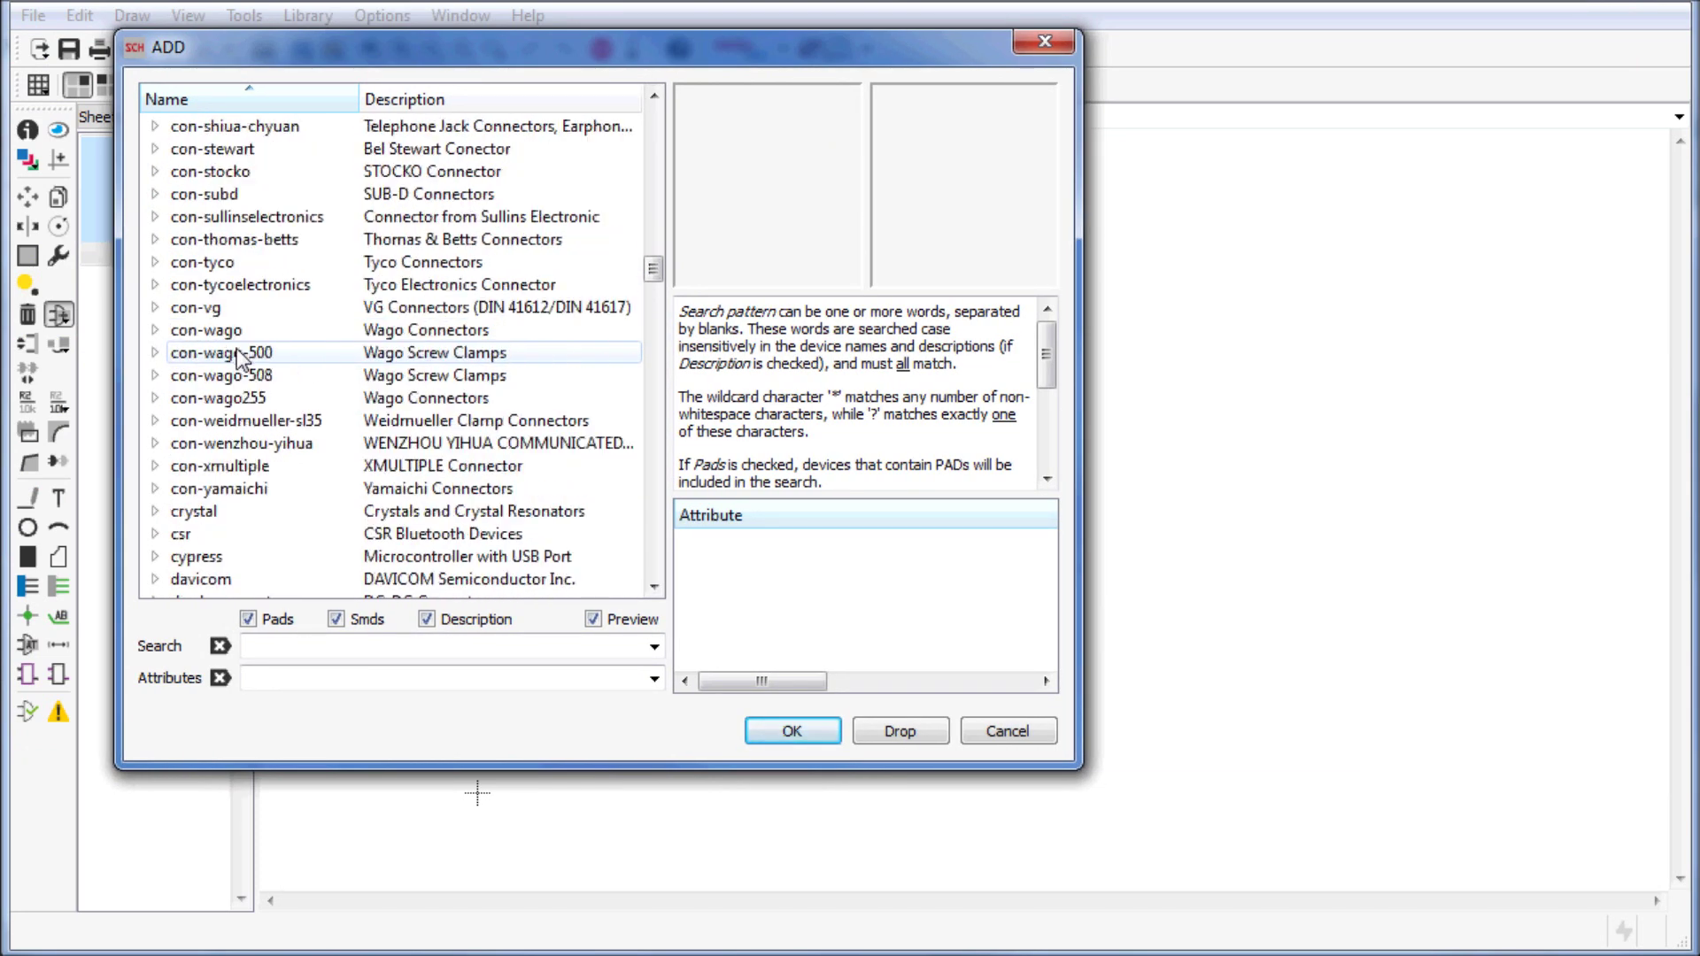
pyautogui.scroll(6, 238, 353)
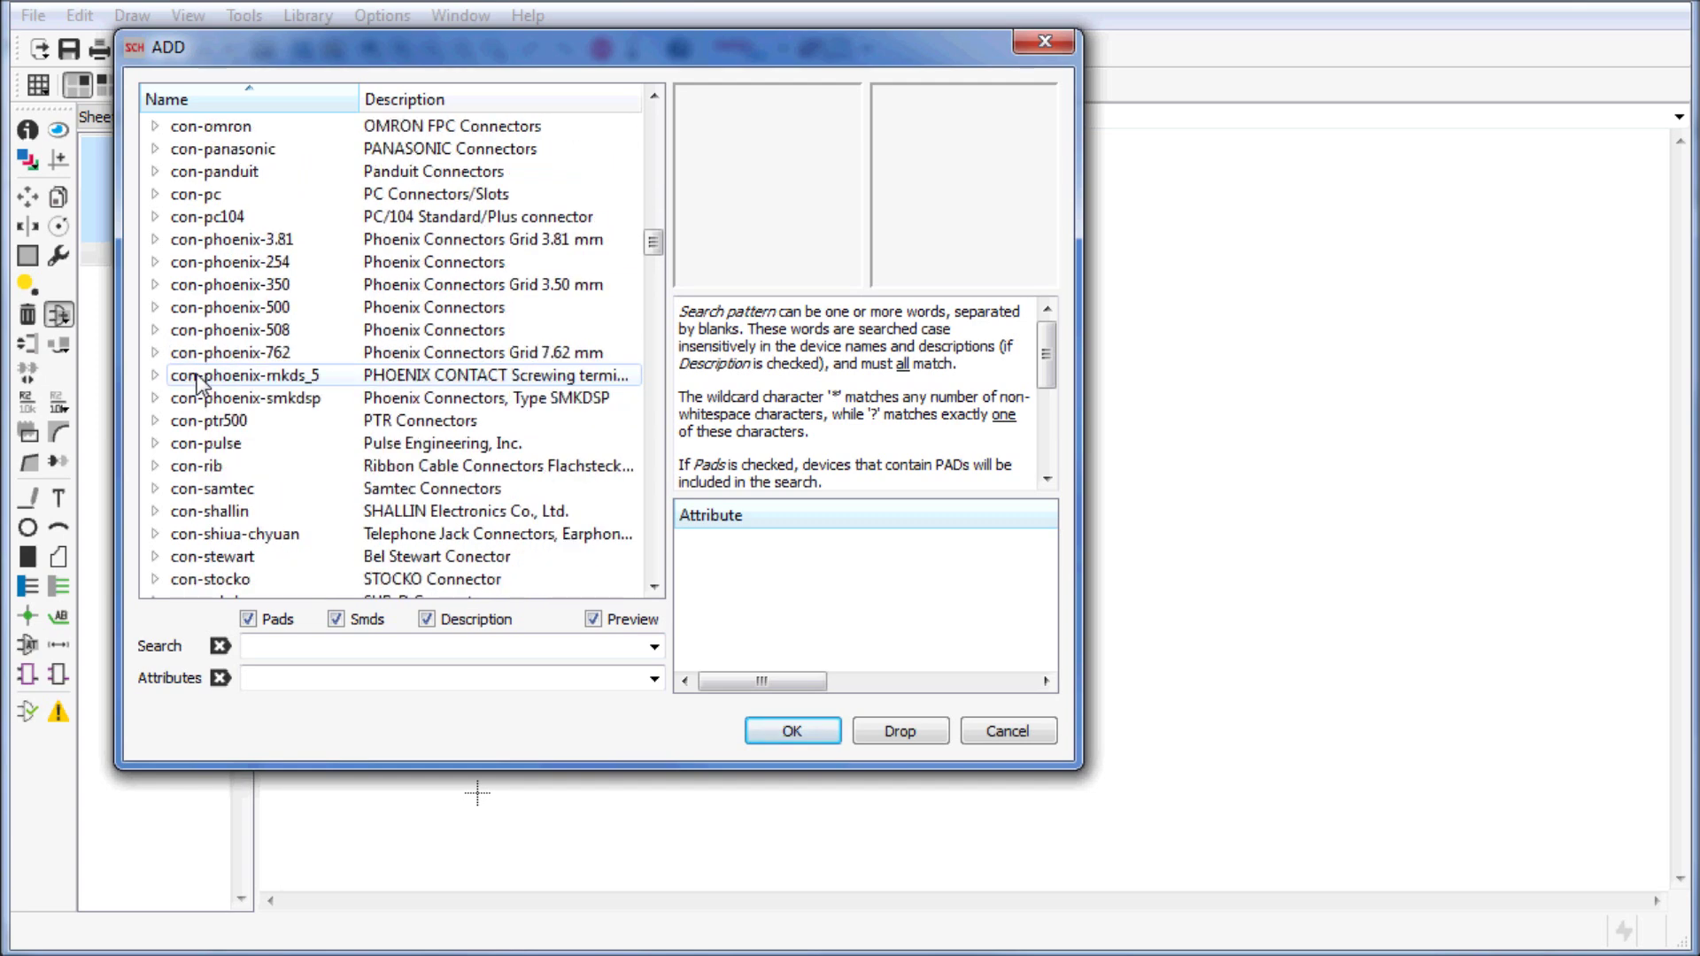
pyautogui.scroll(7, 196, 381)
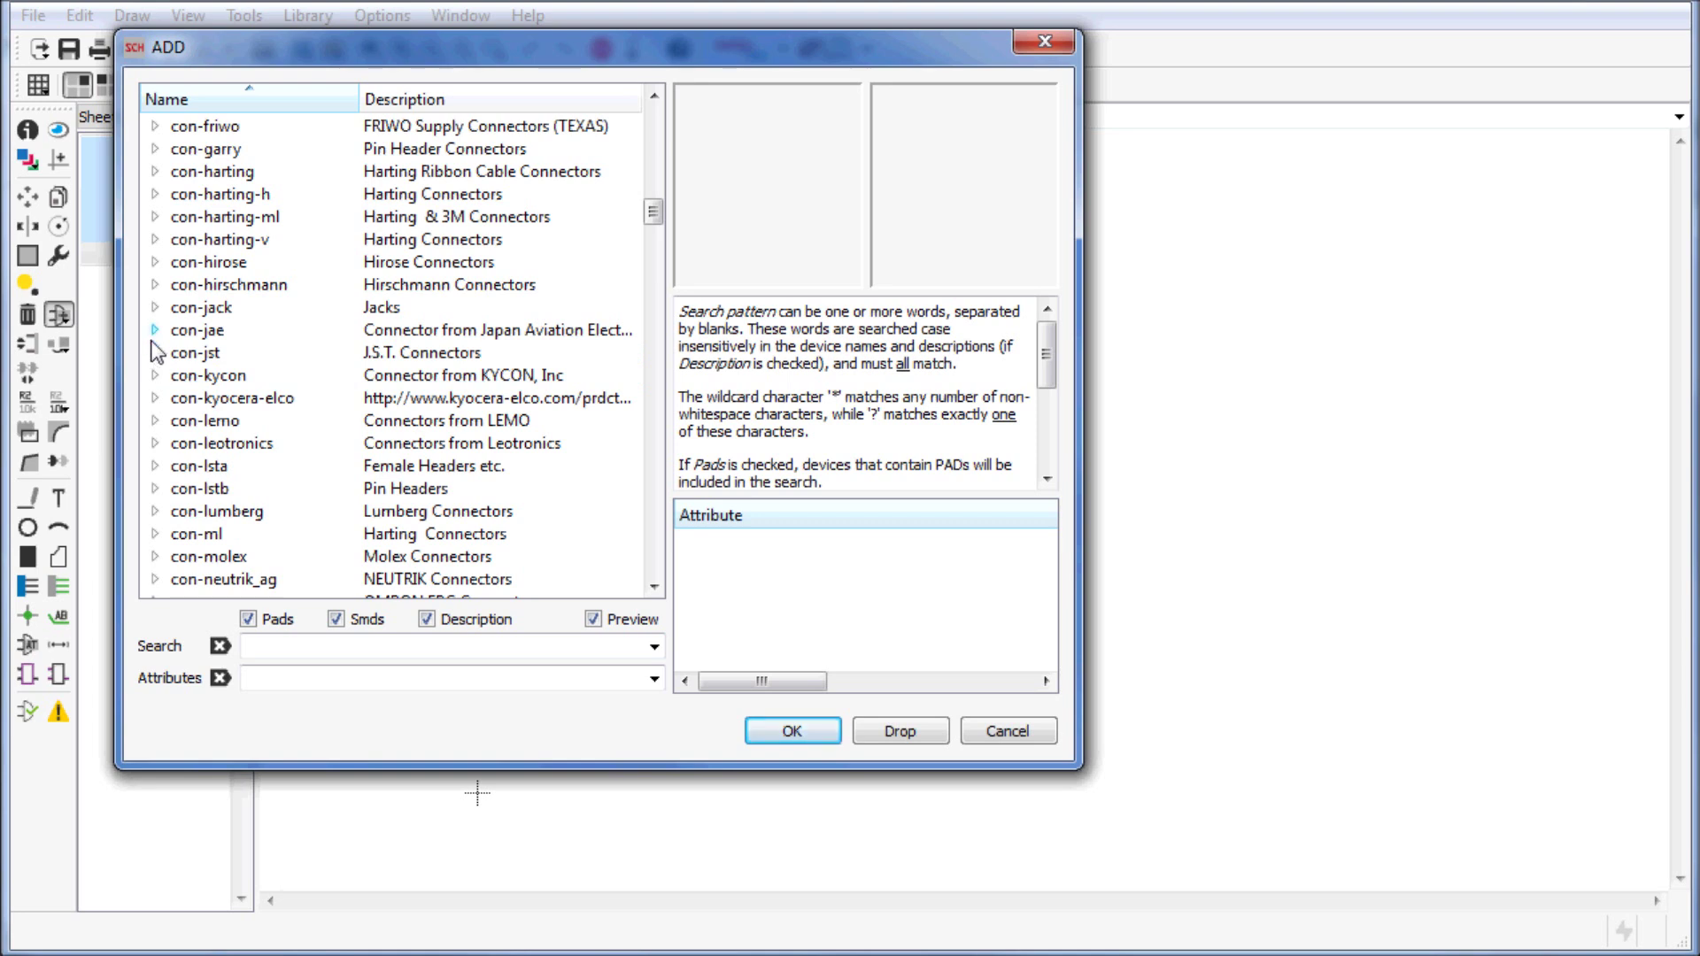
pyautogui.click(155, 307)
pyautogui.click(295, 331)
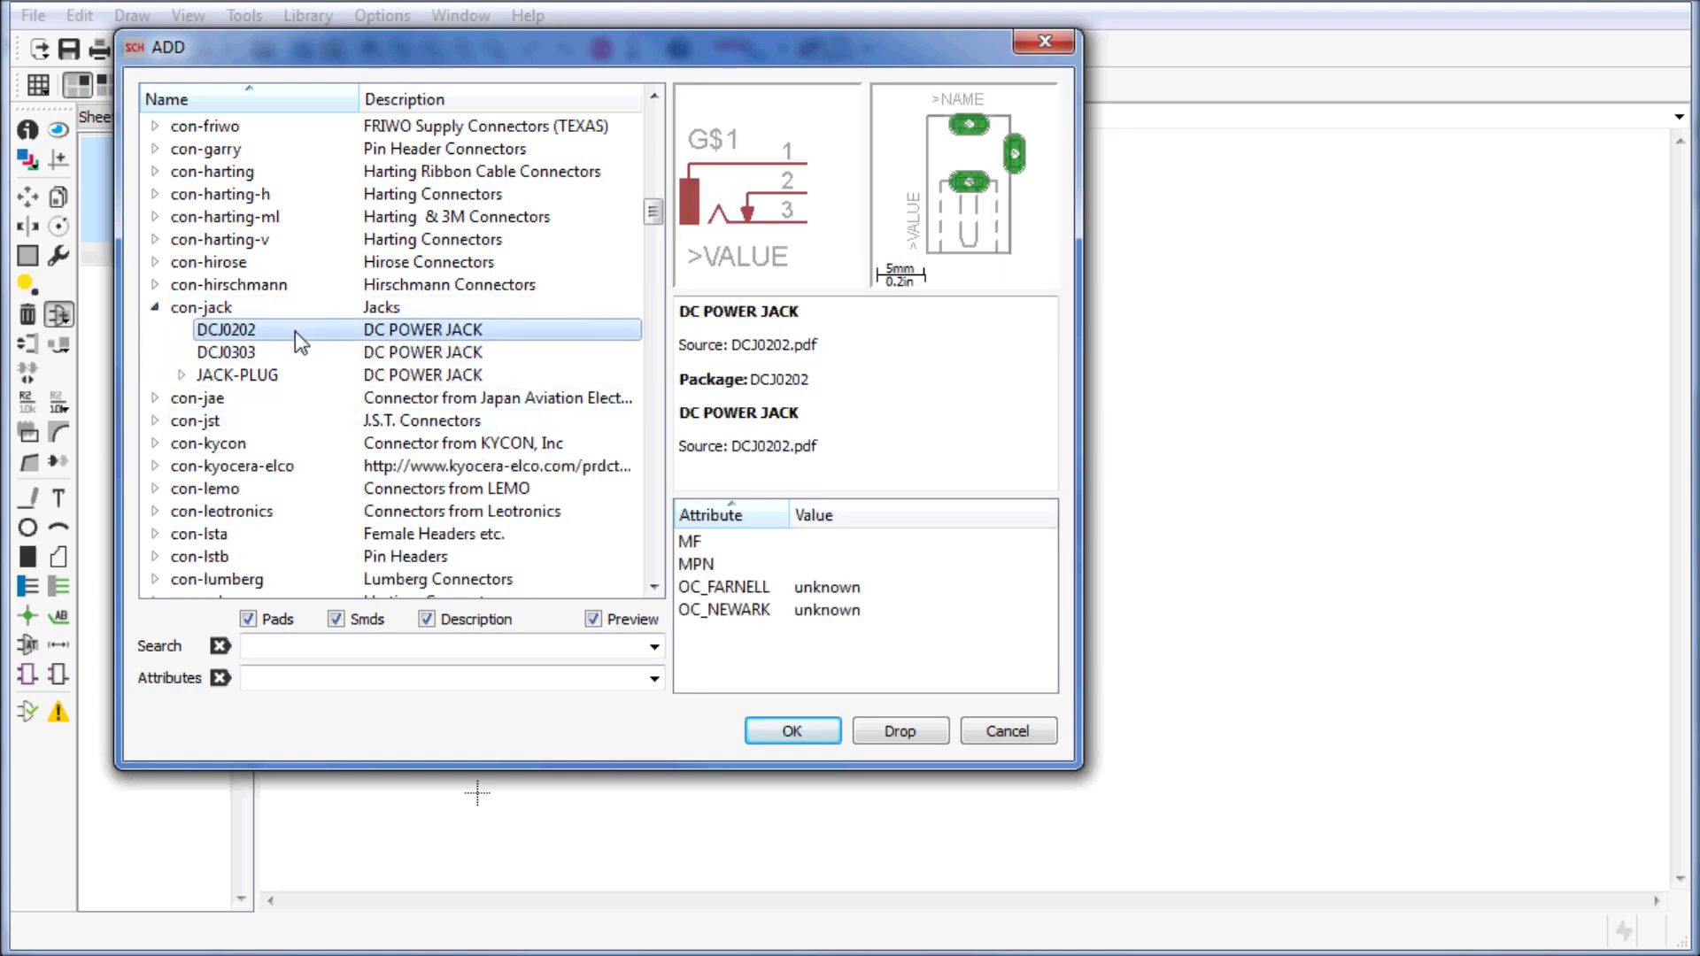
pyautogui.click(292, 347)
pyautogui.click(292, 329)
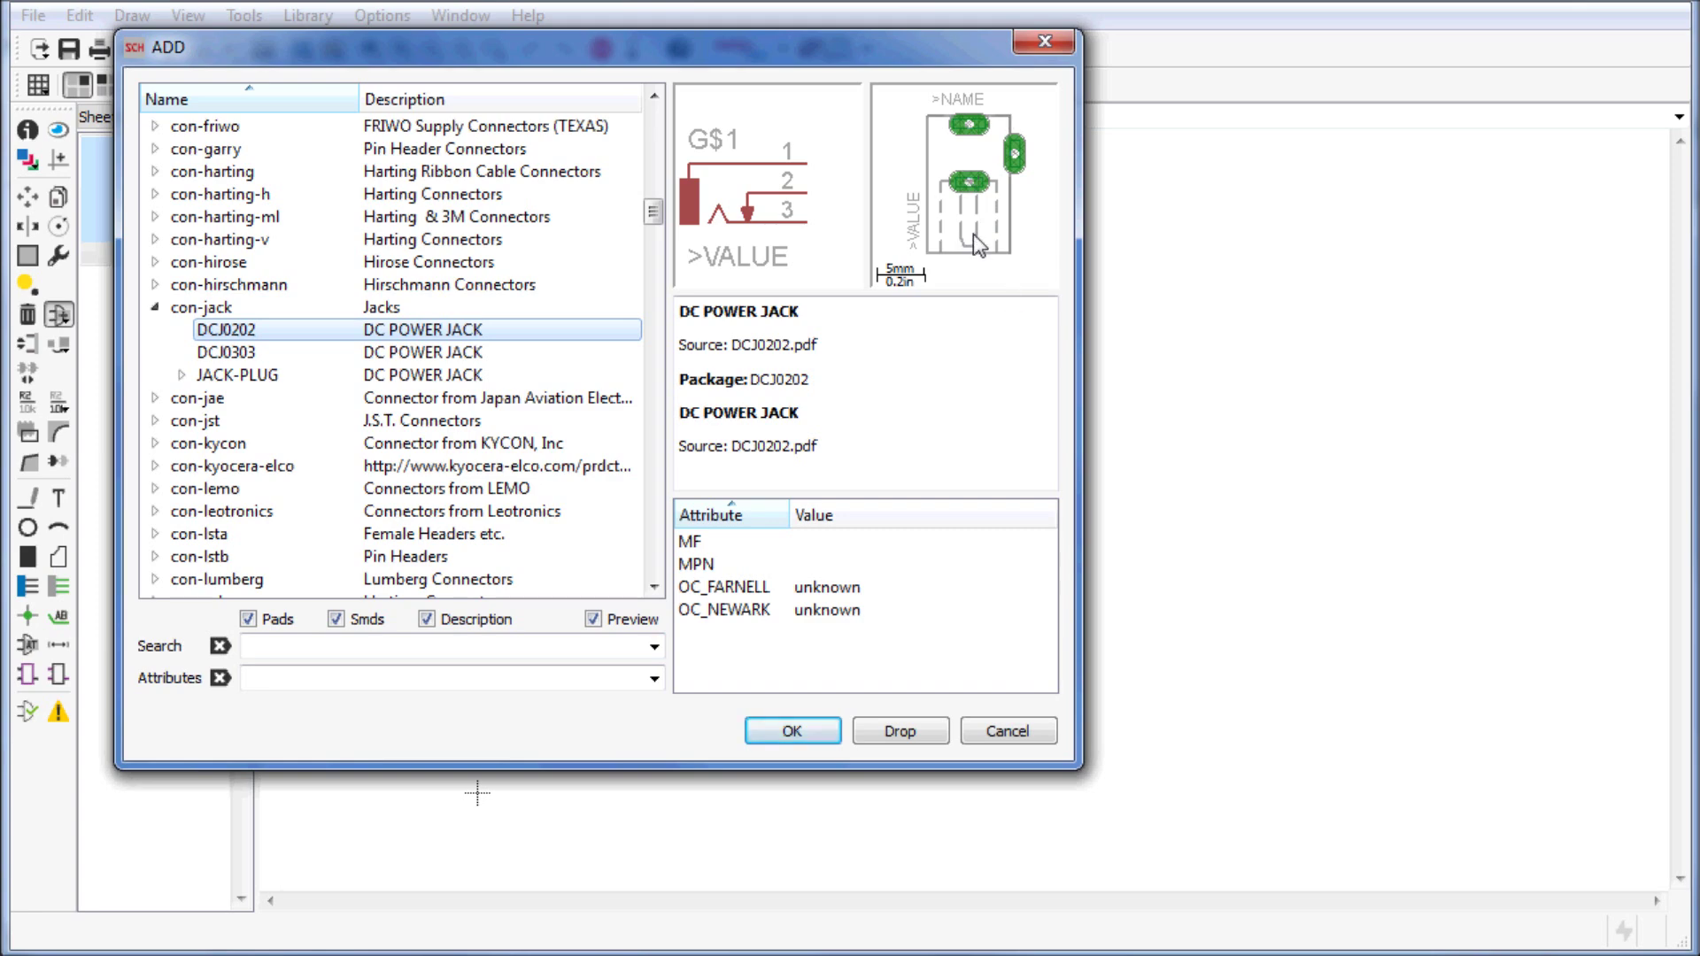
pyautogui.click(805, 729)
# - Place three DCJ0202 jacks on the sheet as J1, J2 and J3
pyautogui.click(567, 333)
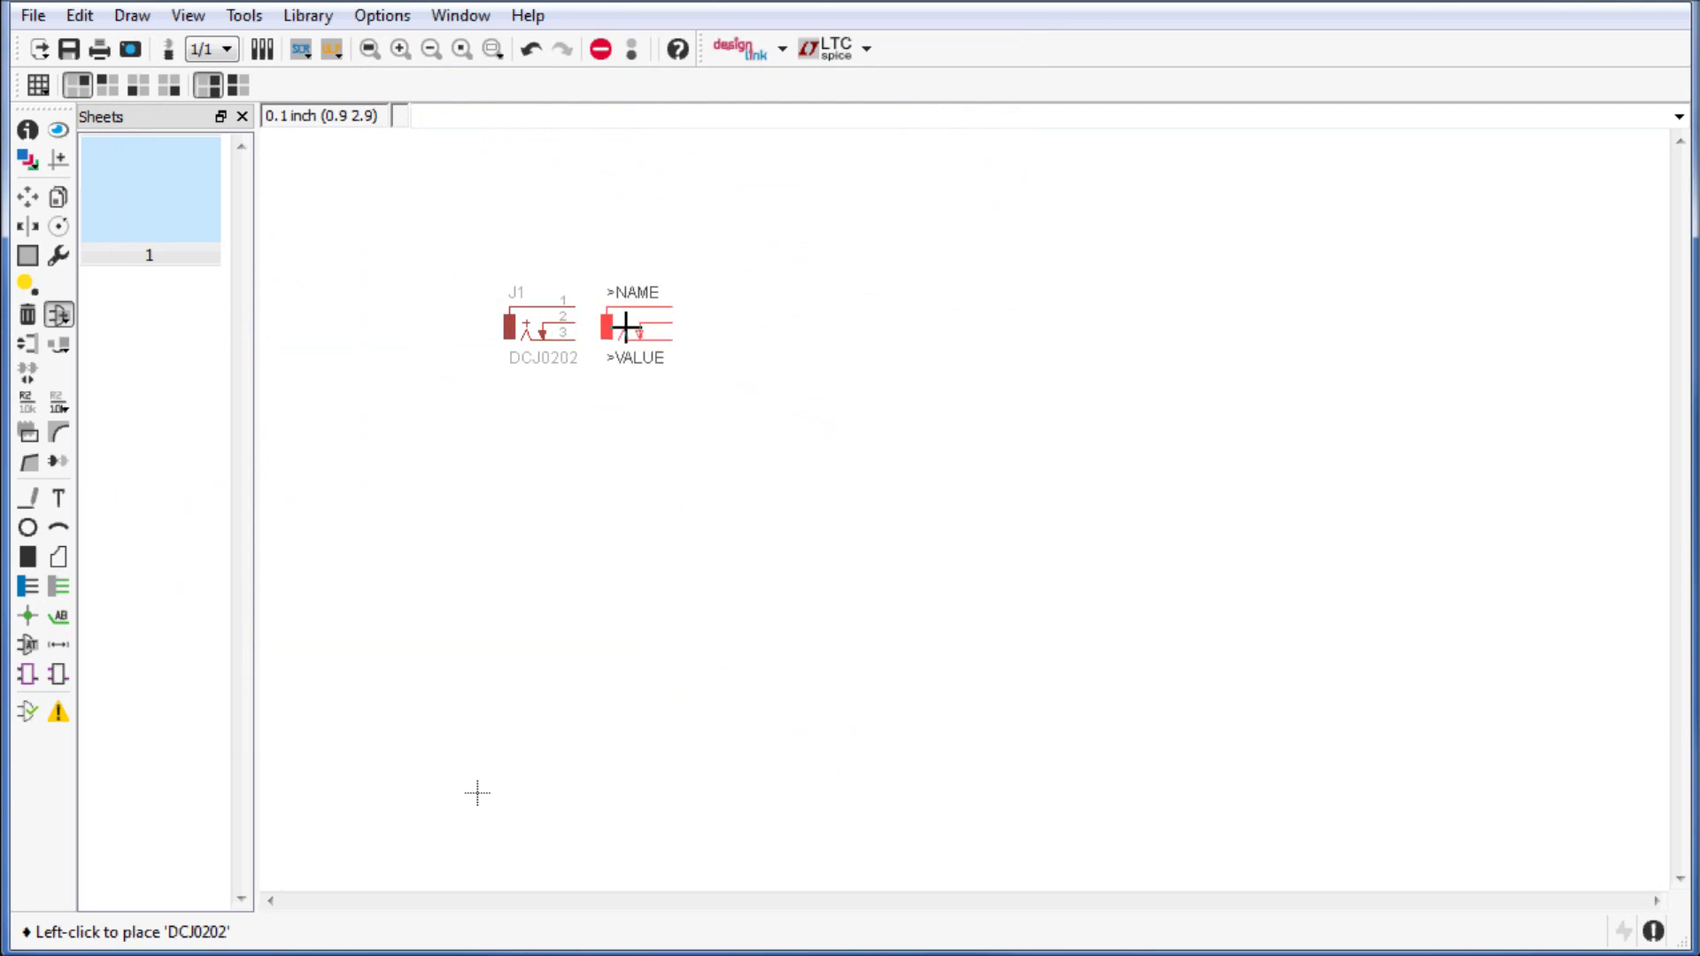
pyautogui.scroll(2, 611, 331)
pyautogui.scroll(1, 619, 332)
pyautogui.click(657, 308)
pyautogui.click(883, 308)
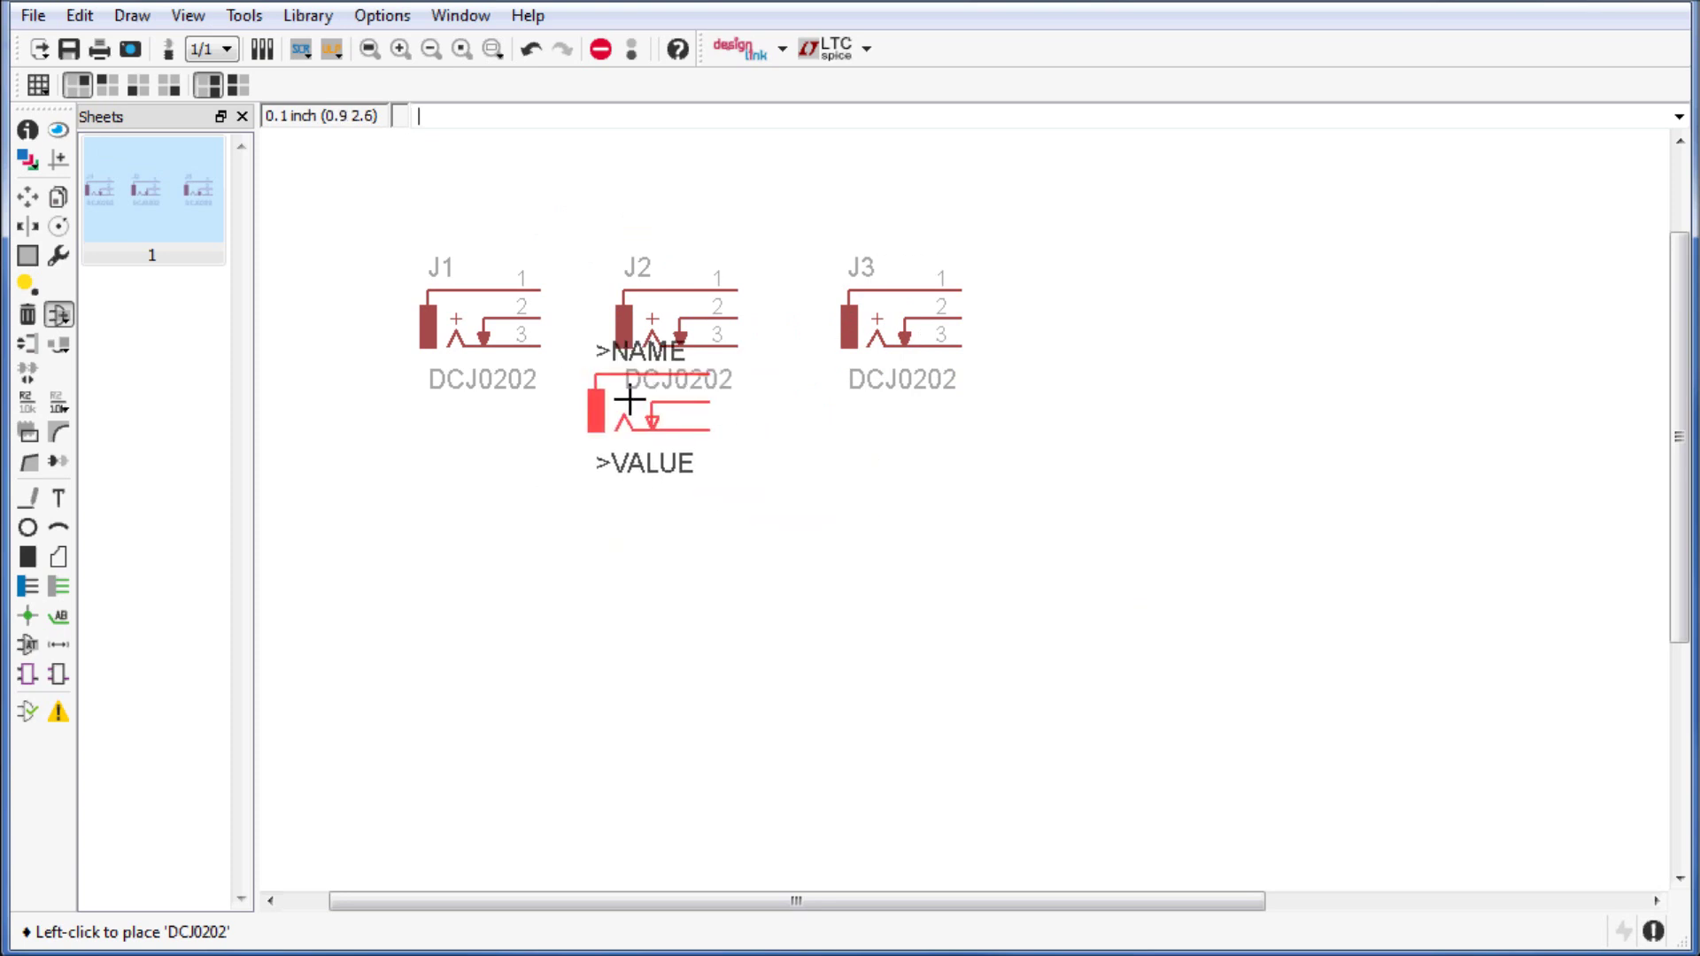
# - Cancel the reopened part library so no further part is added
pyautogui.click(36, 196)
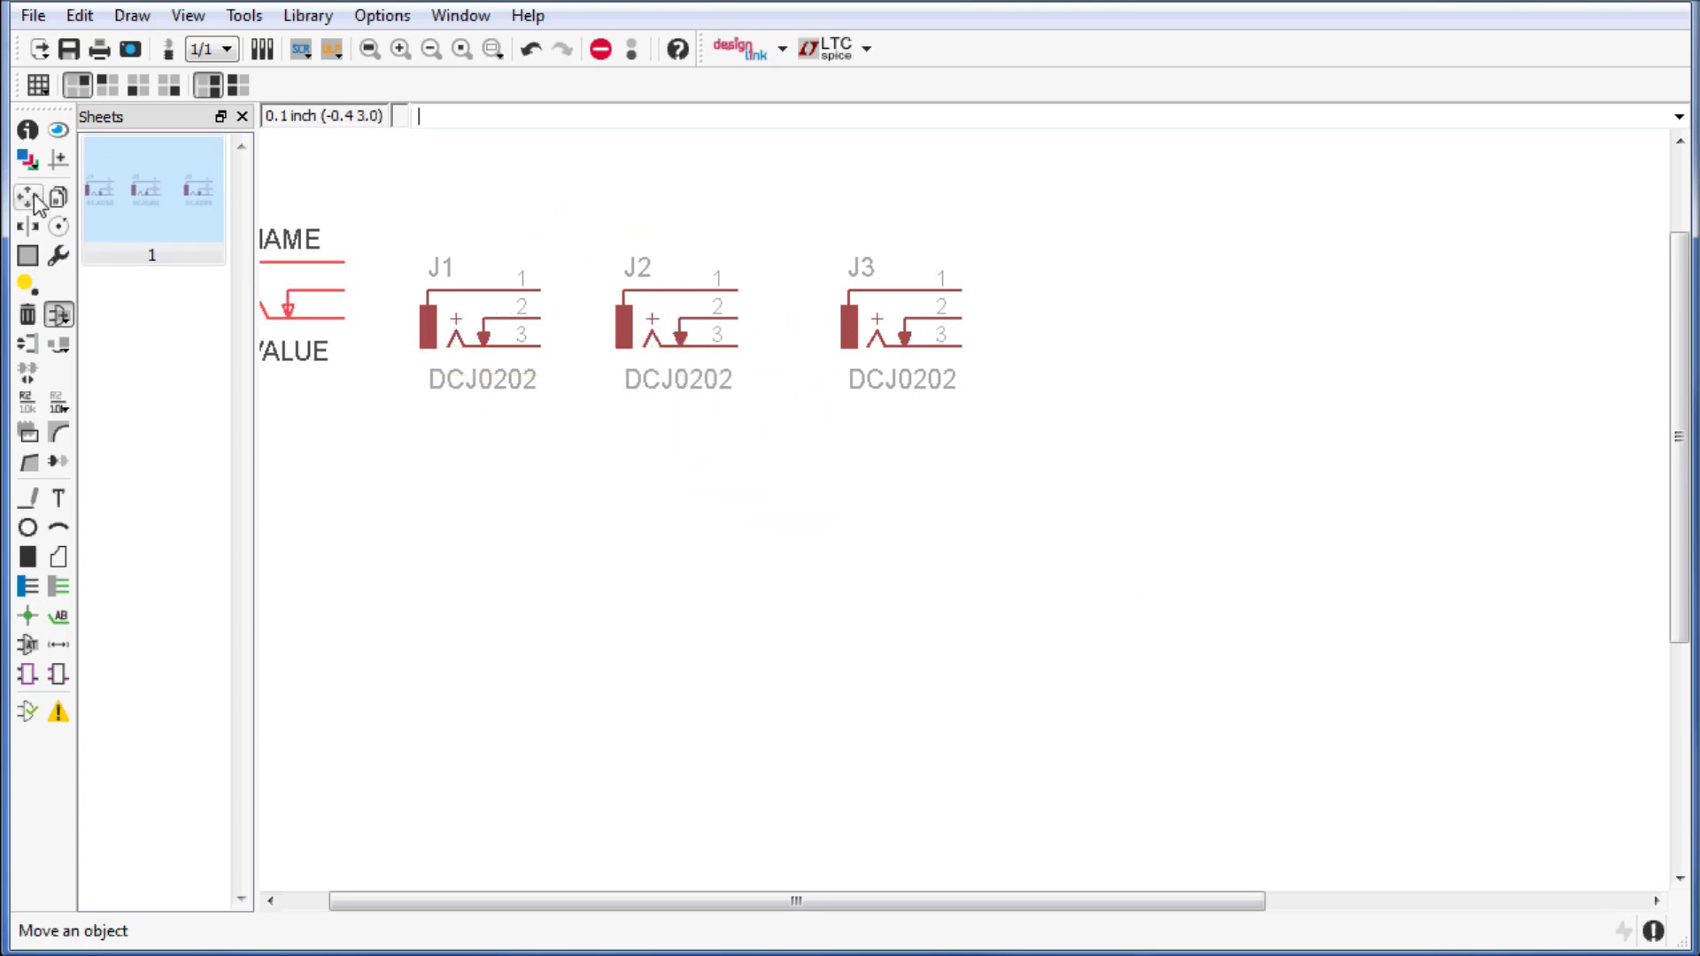
pyautogui.press('Escape')
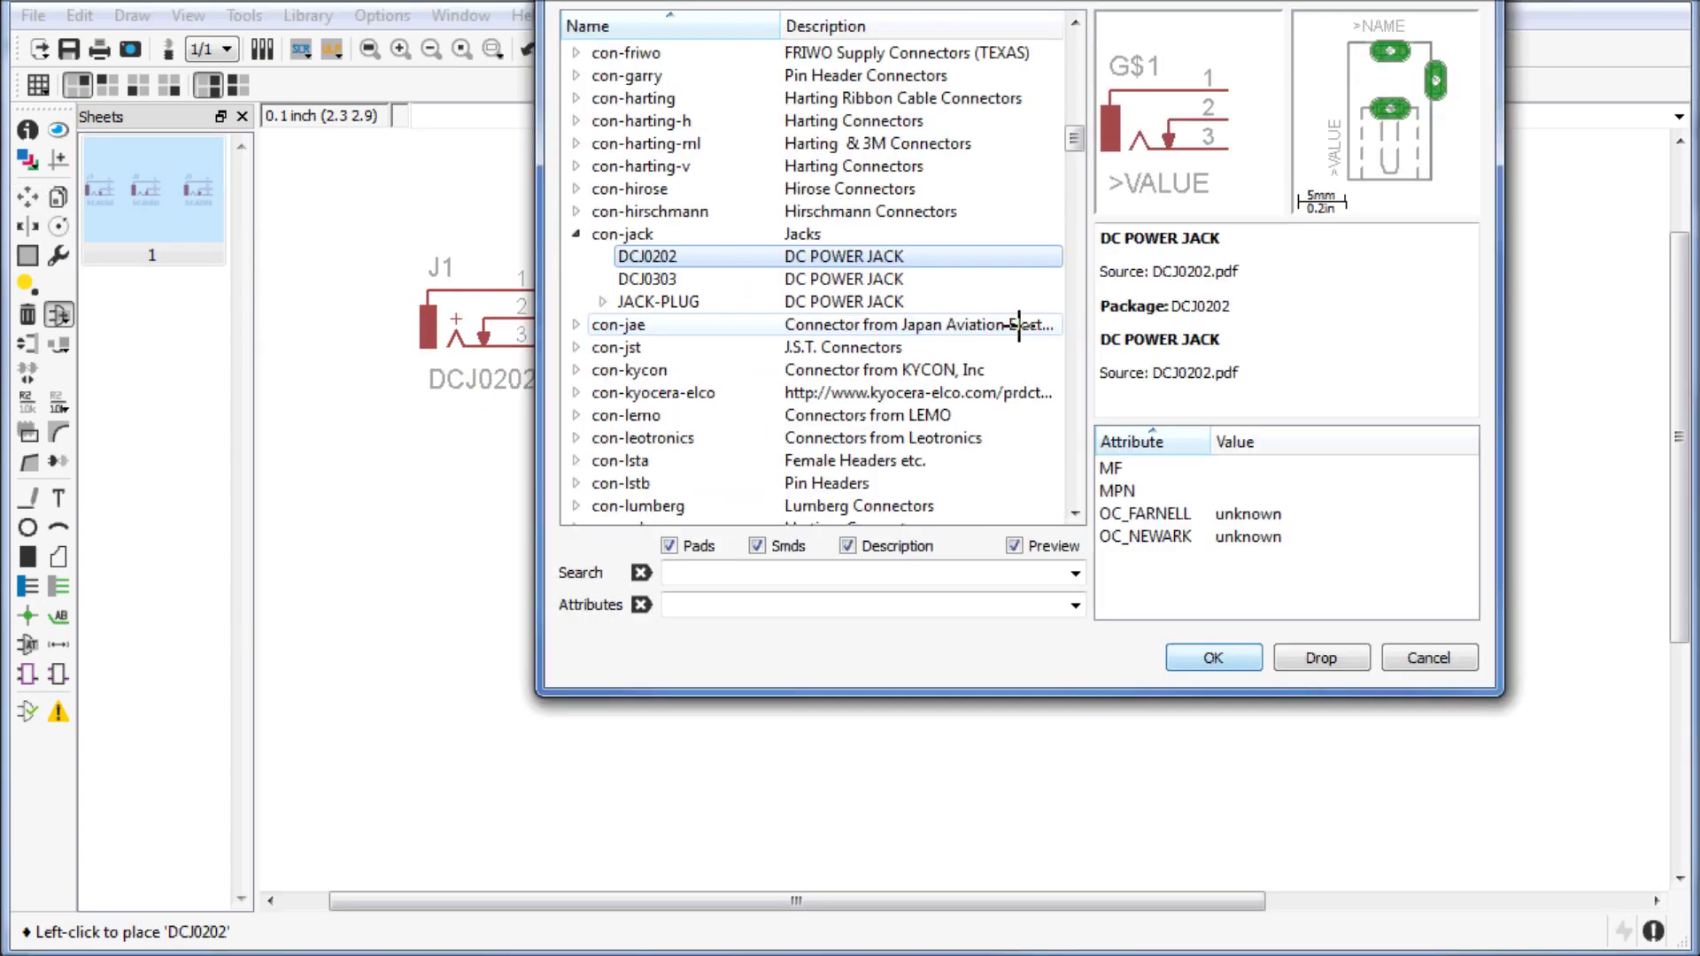
pyautogui.click(1403, 653)
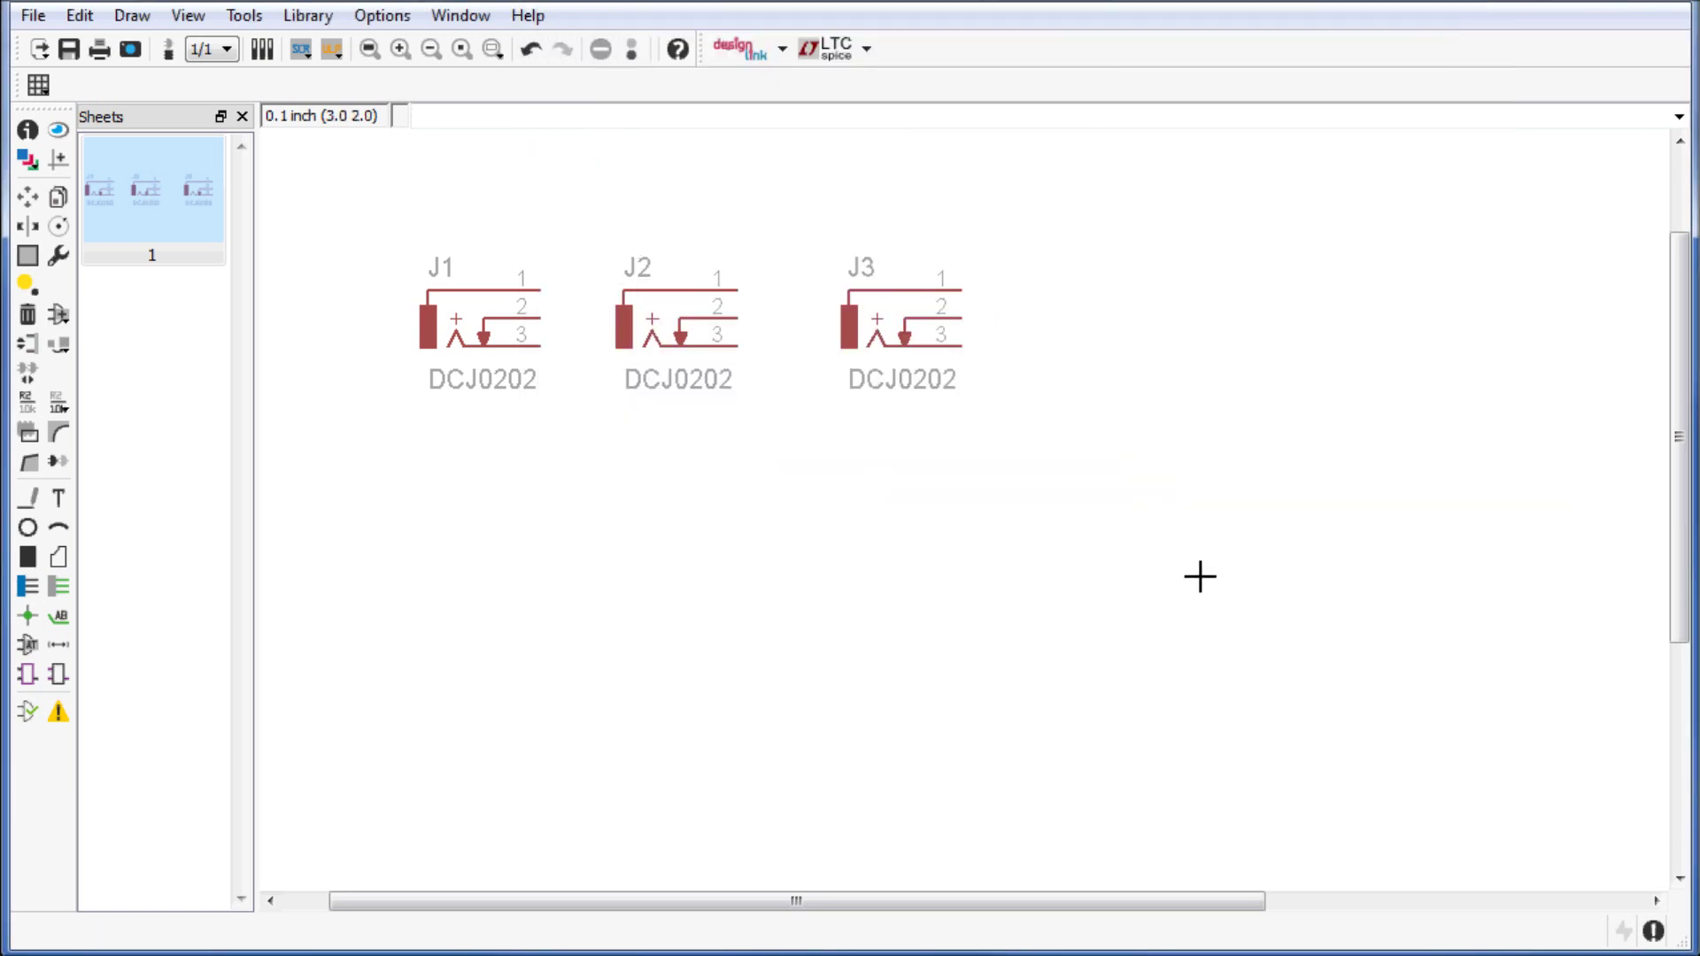
# - Use the Move tool to nudge J1 slightly upward
pyautogui.click(32, 204)
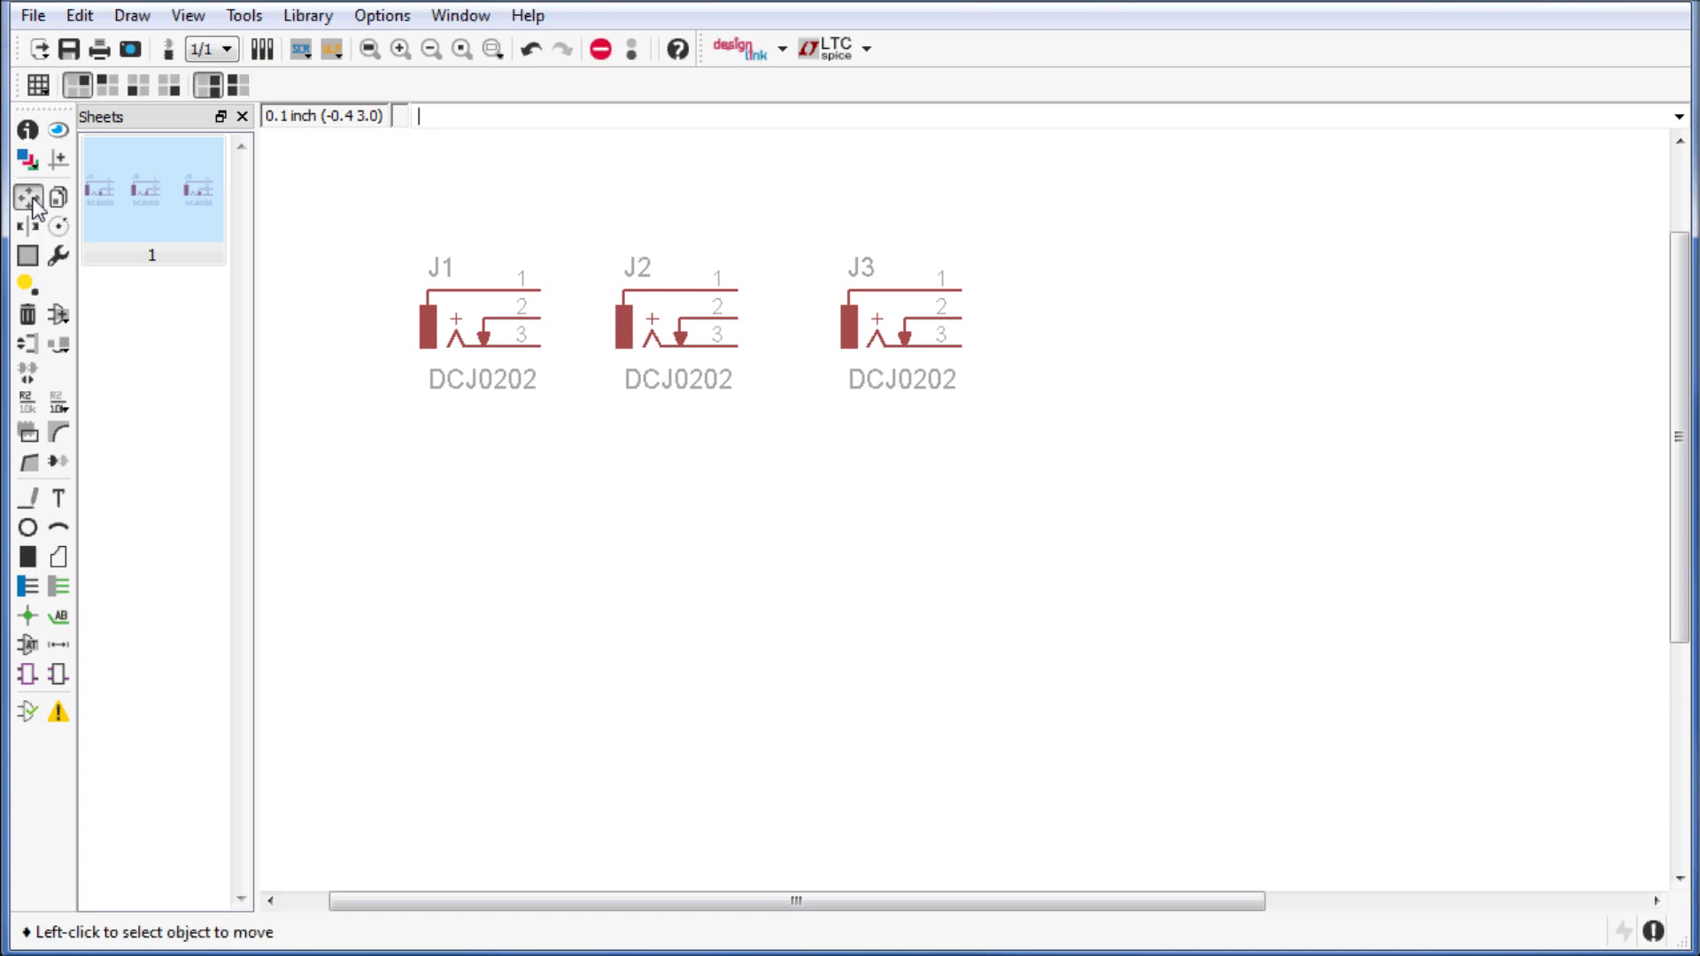
pyautogui.click(498, 310)
pyautogui.click(497, 311)
pyautogui.scroll(5, 447, 336)
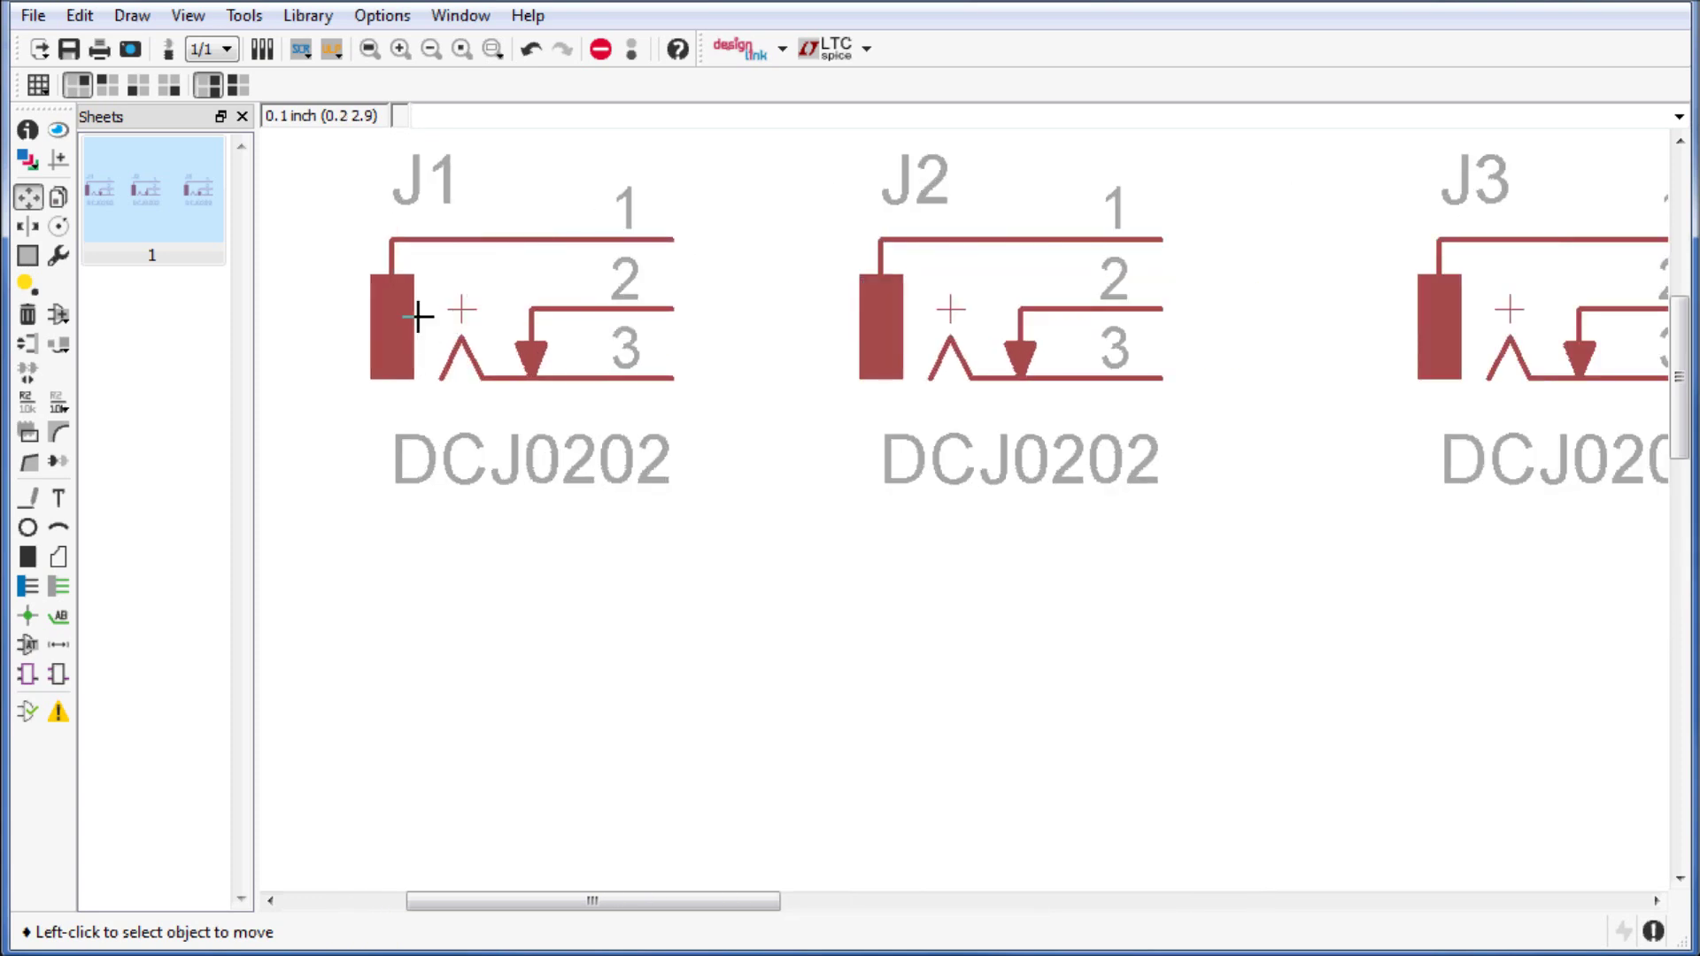
pyautogui.scroll(-3, 441, 307)
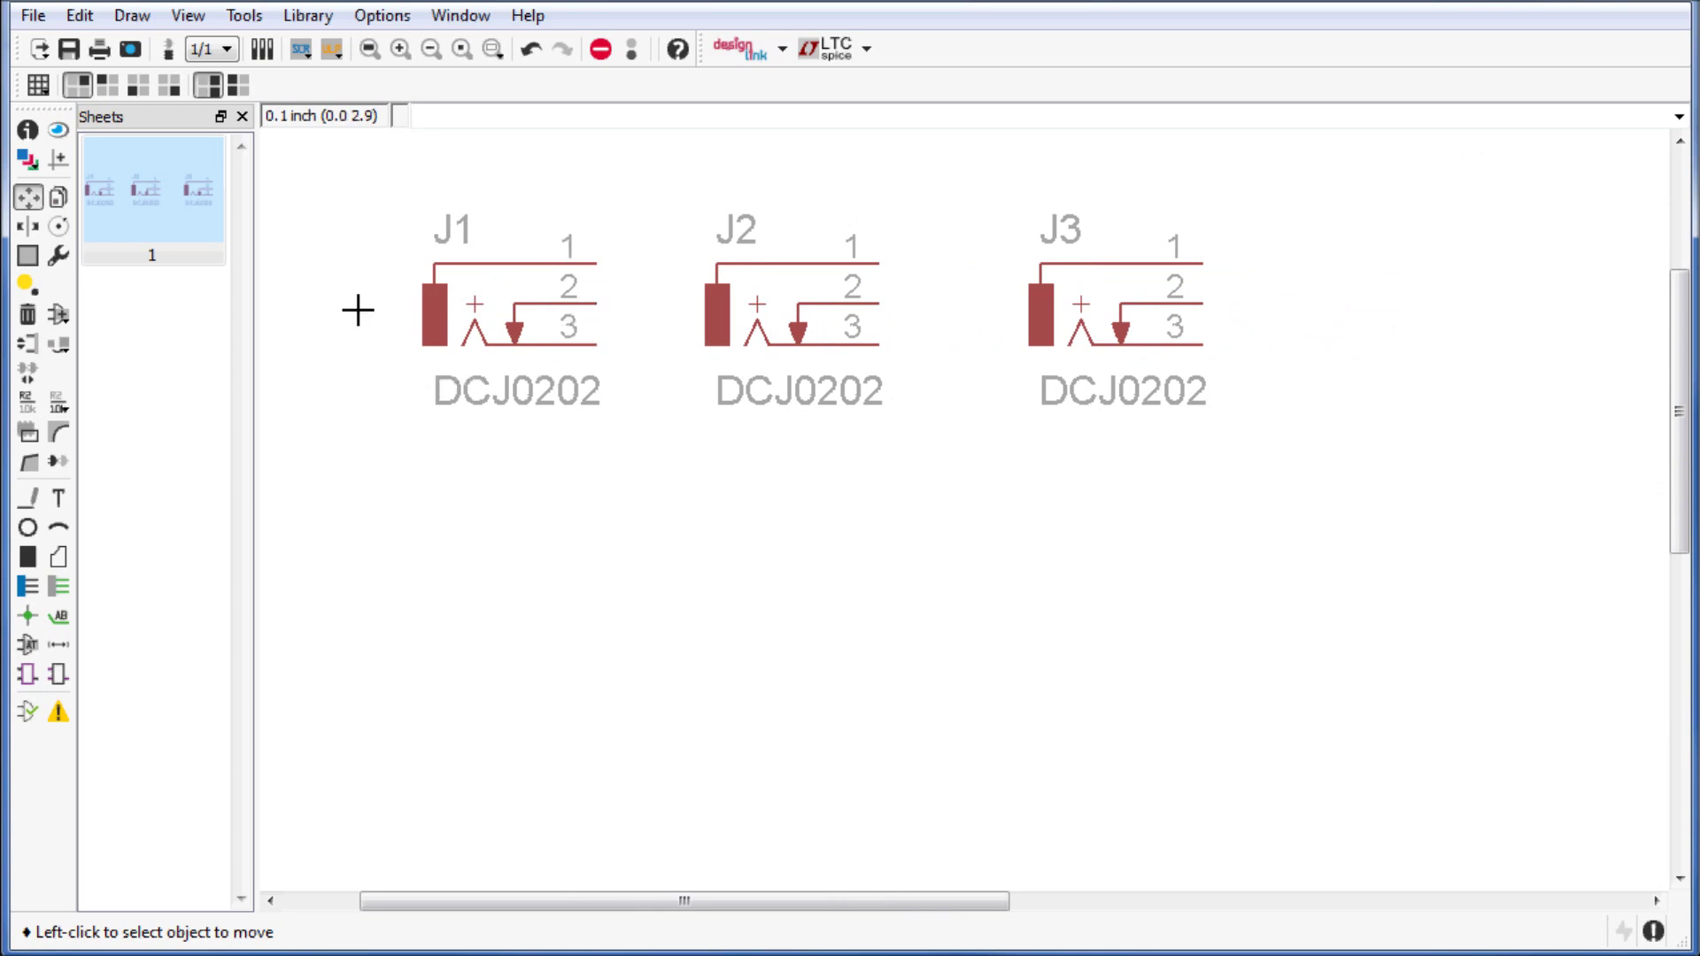
pyautogui.click(486, 296)
# - Move J2 around and set it back in the row between J1 and J3
pyautogui.click(742, 299)
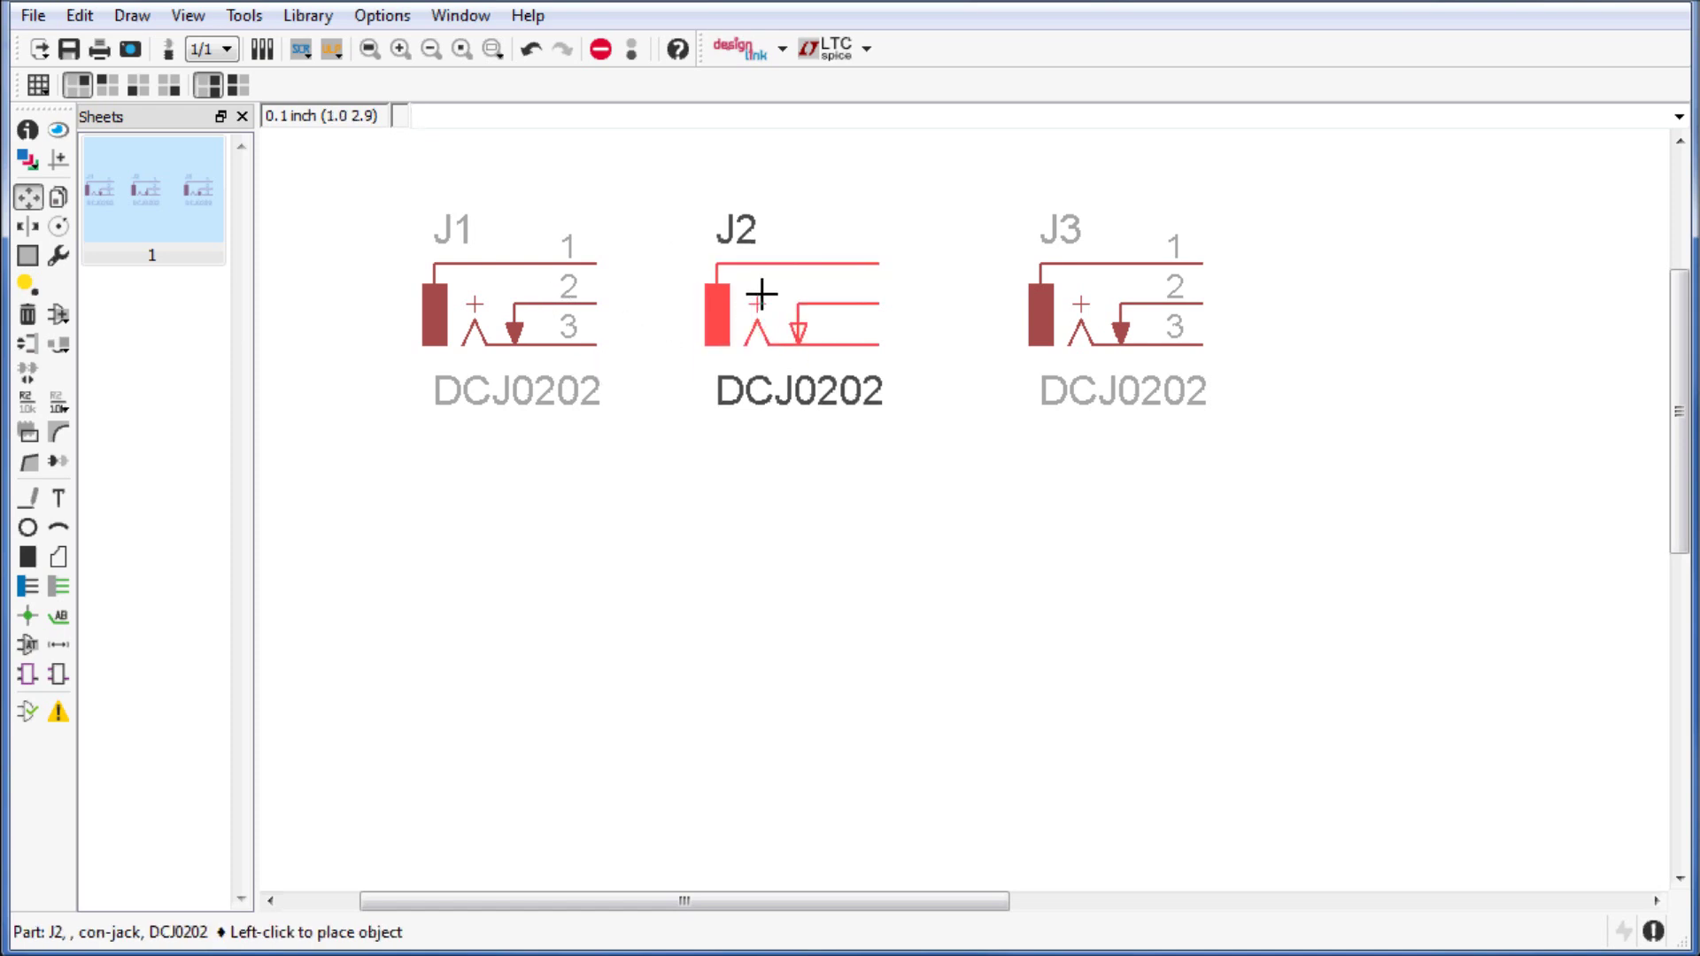
pyautogui.click(761, 293)
pyautogui.click(764, 295)
pyautogui.click(567, 631)
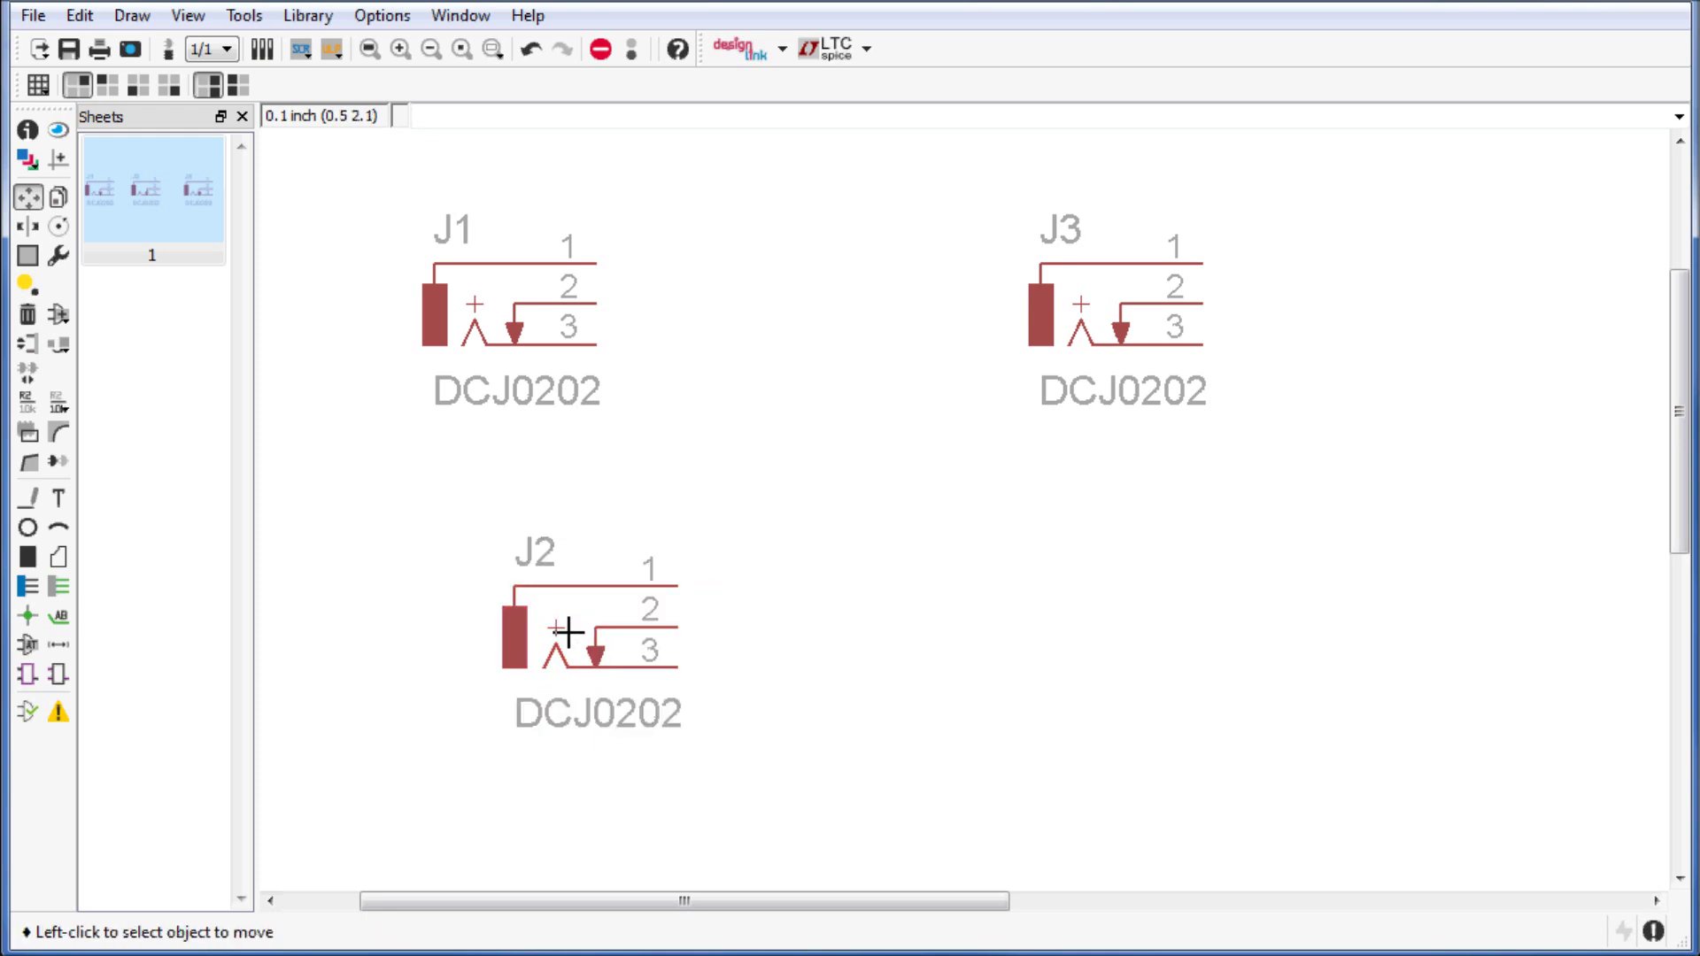
pyautogui.click(567, 631)
pyautogui.click(763, 306)
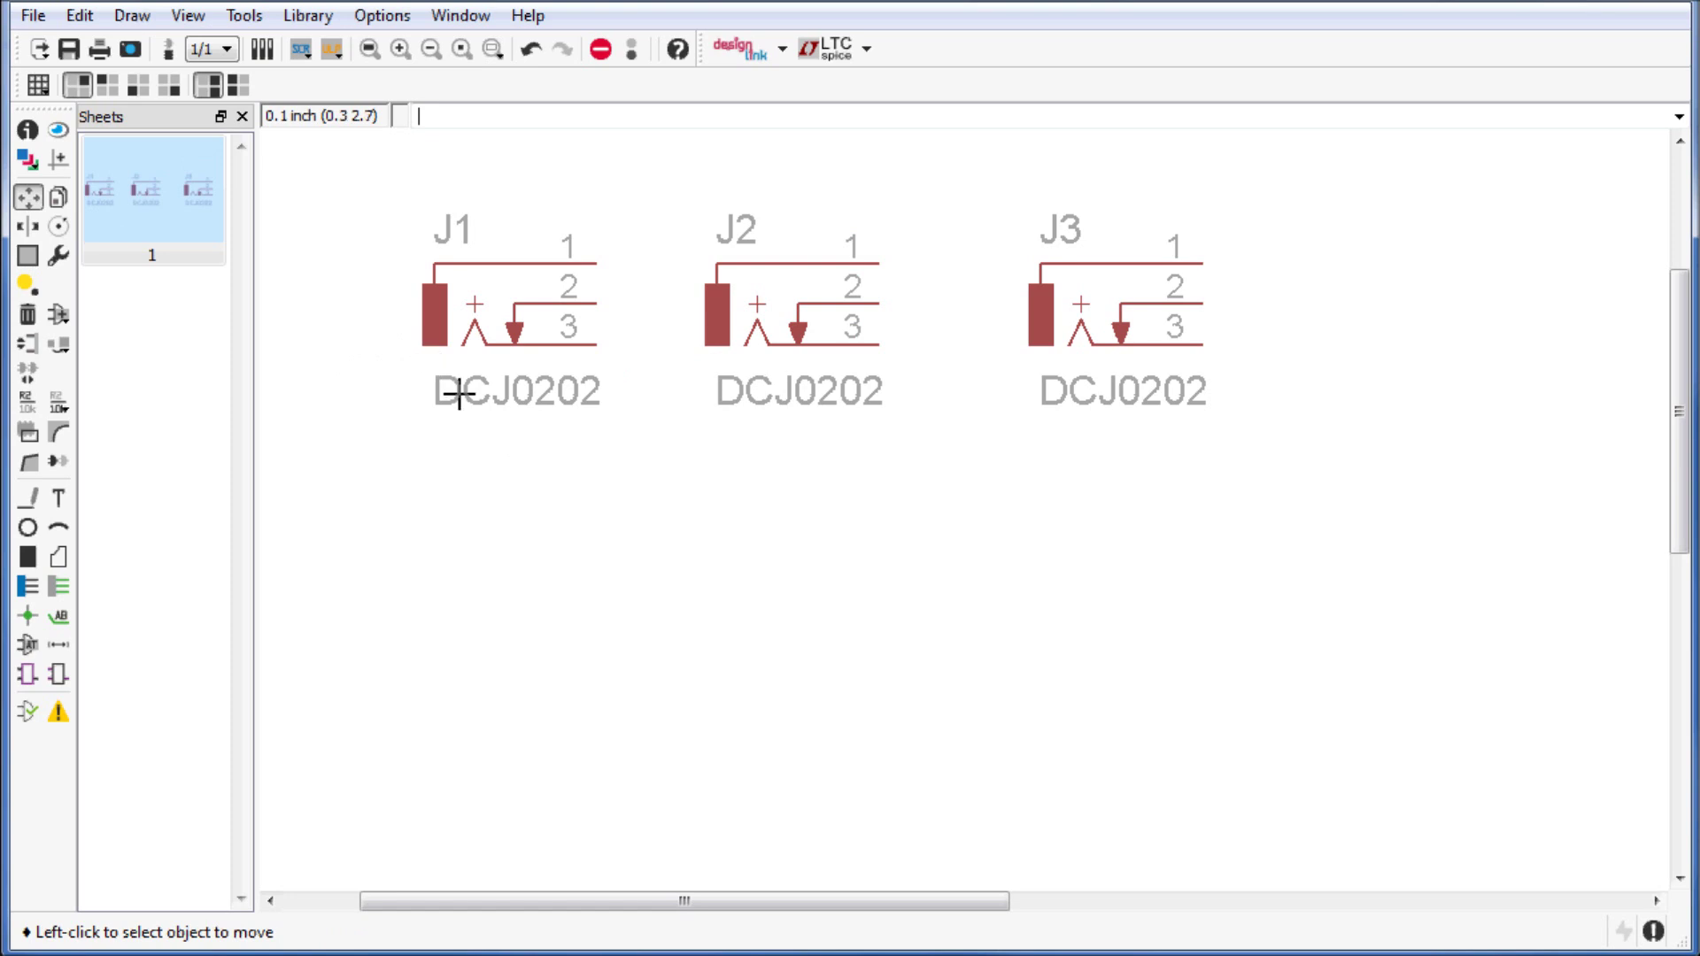
pyautogui.click(28, 257)
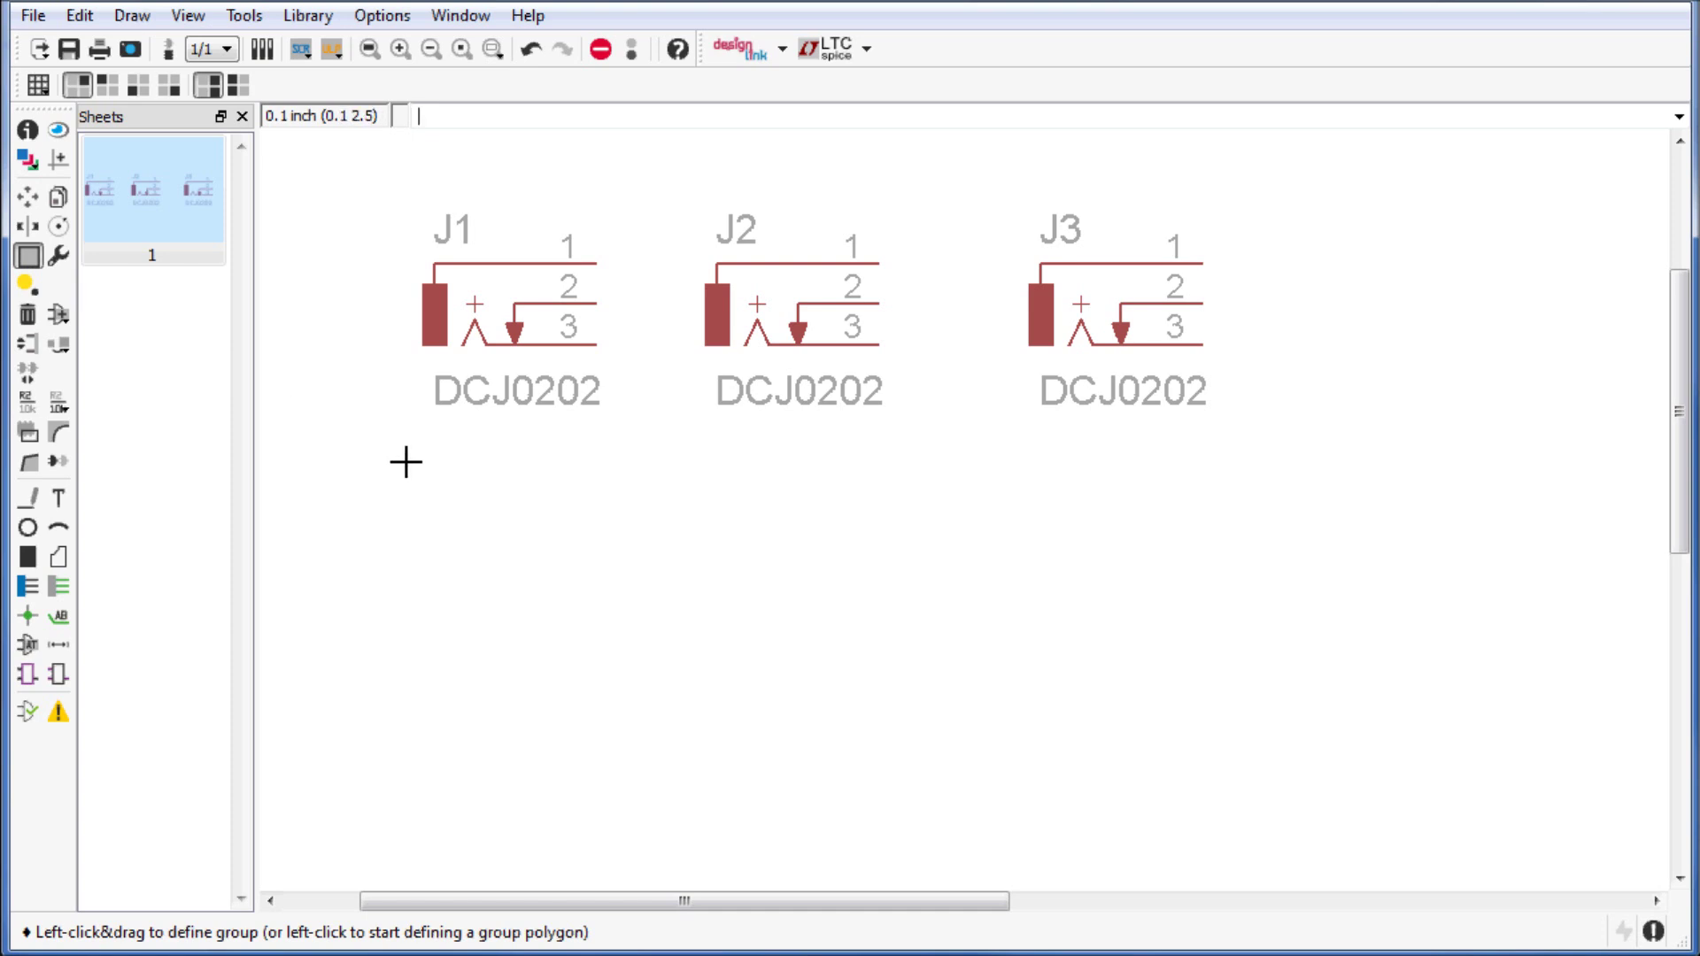
# - Group J1 and J2 and use Move: Group to place them level with J3
pyautogui.moveTo(383, 455); pyautogui.dragTo(976, 168)
pyautogui.press('F7')
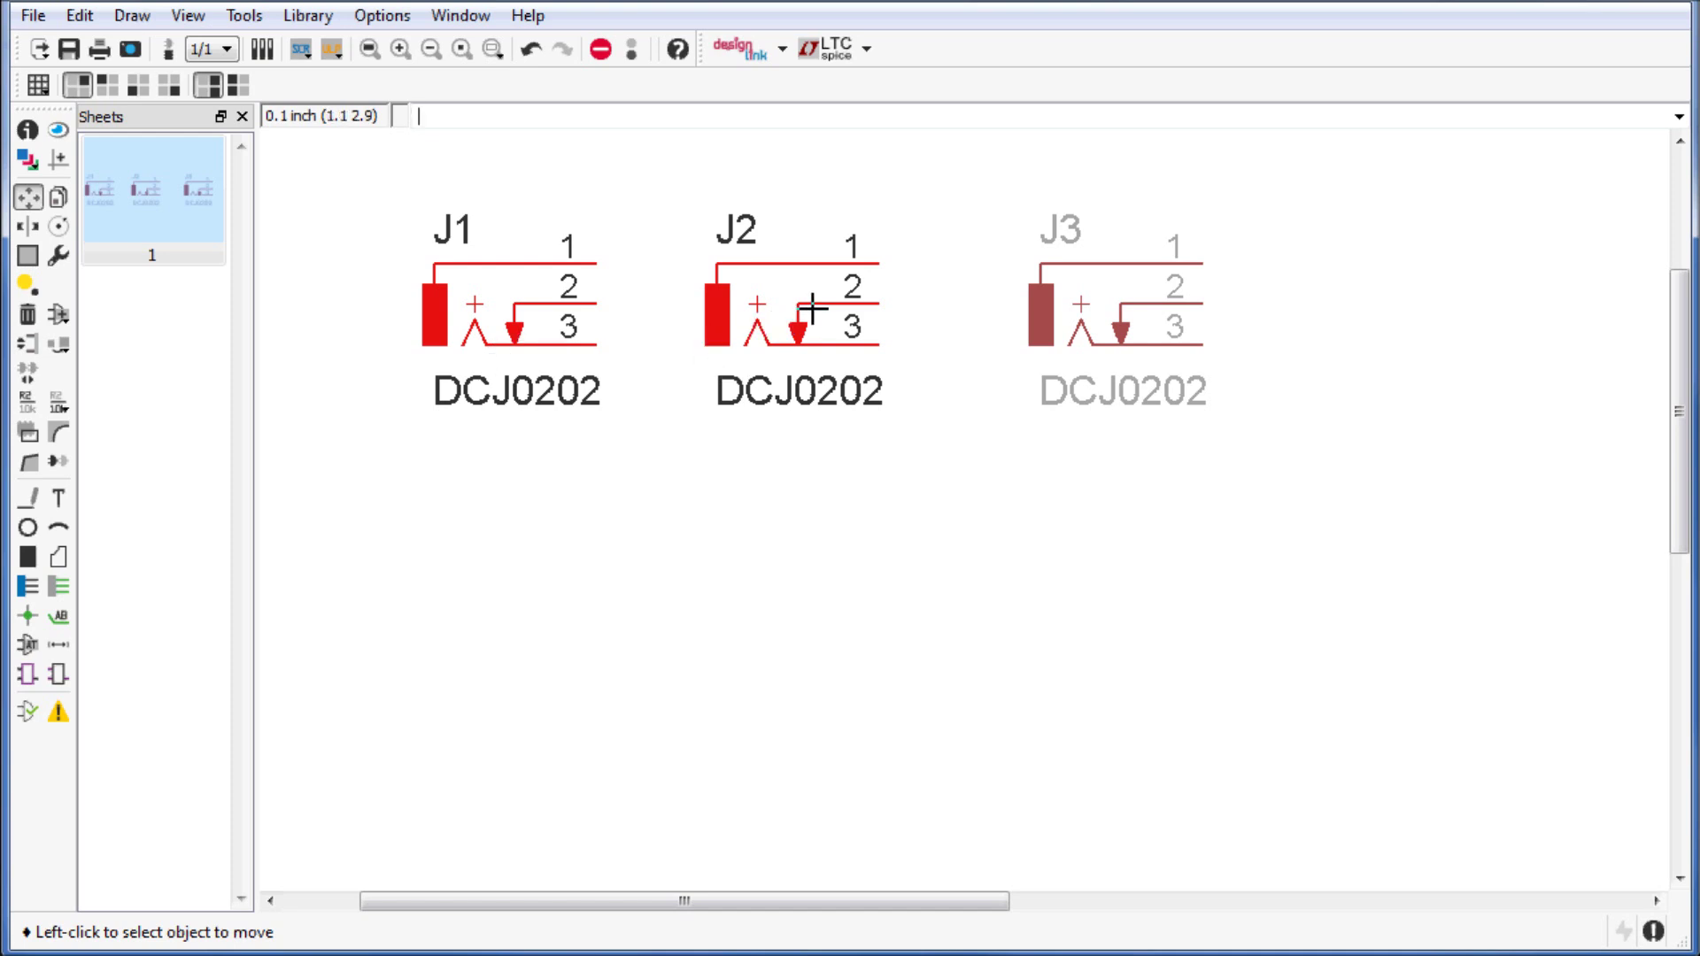
pyautogui.click(759, 297)
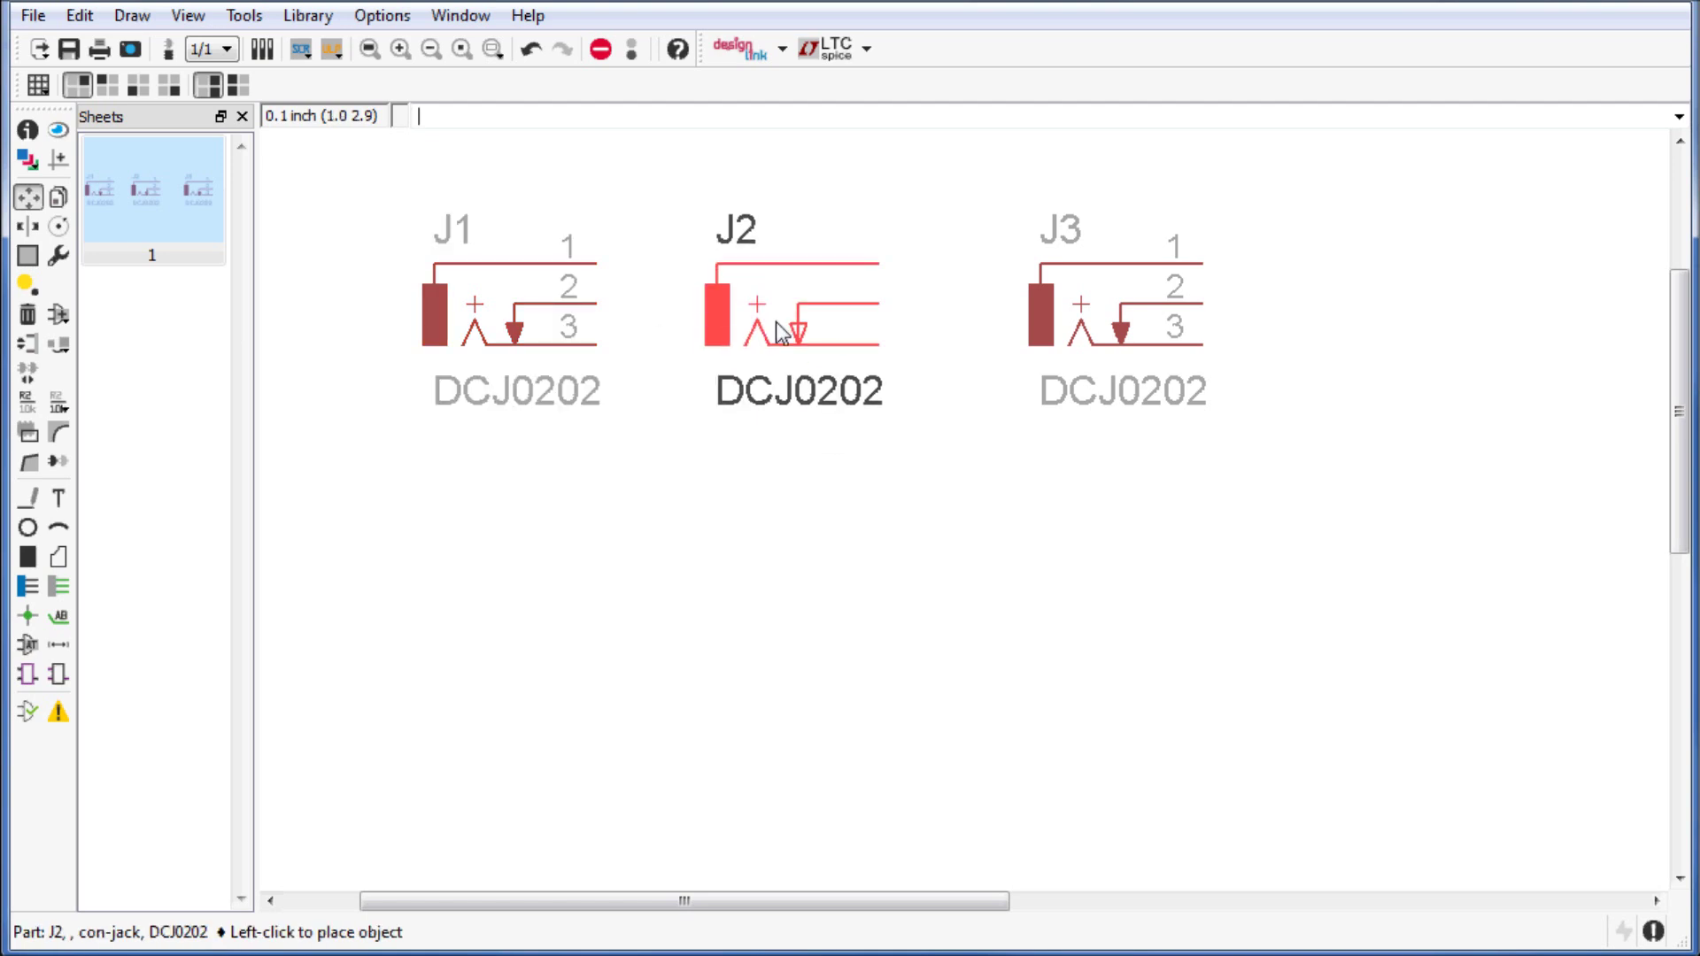
pyautogui.click(772, 301)
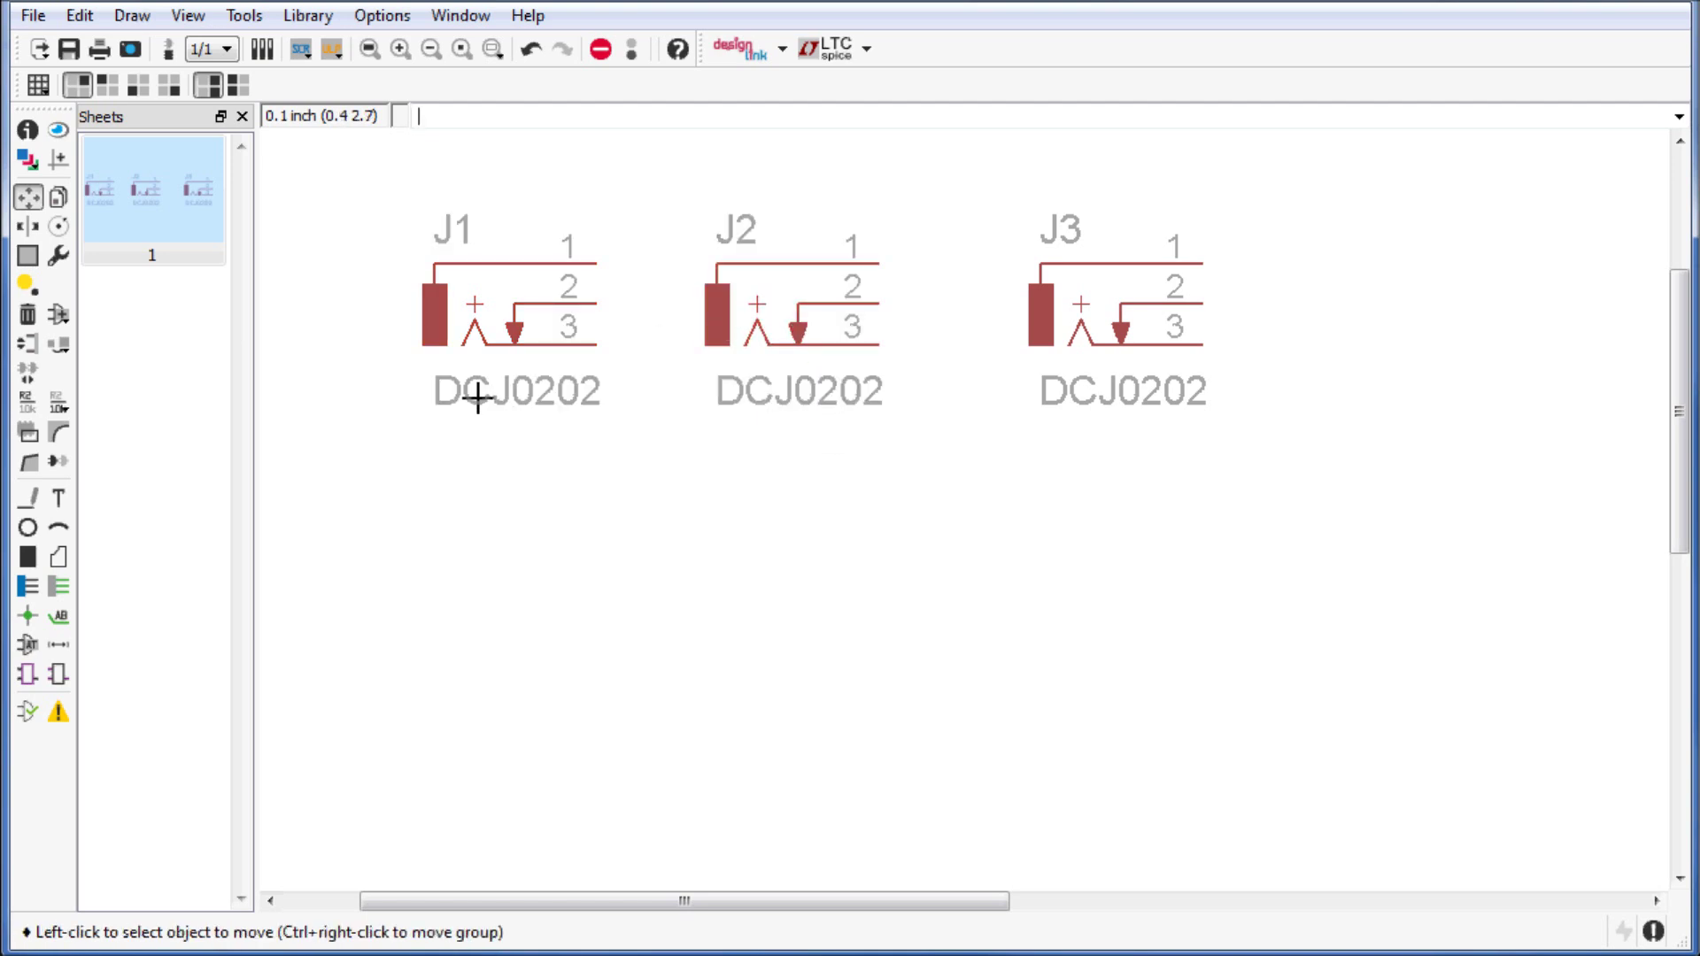
pyautogui.click(28, 255)
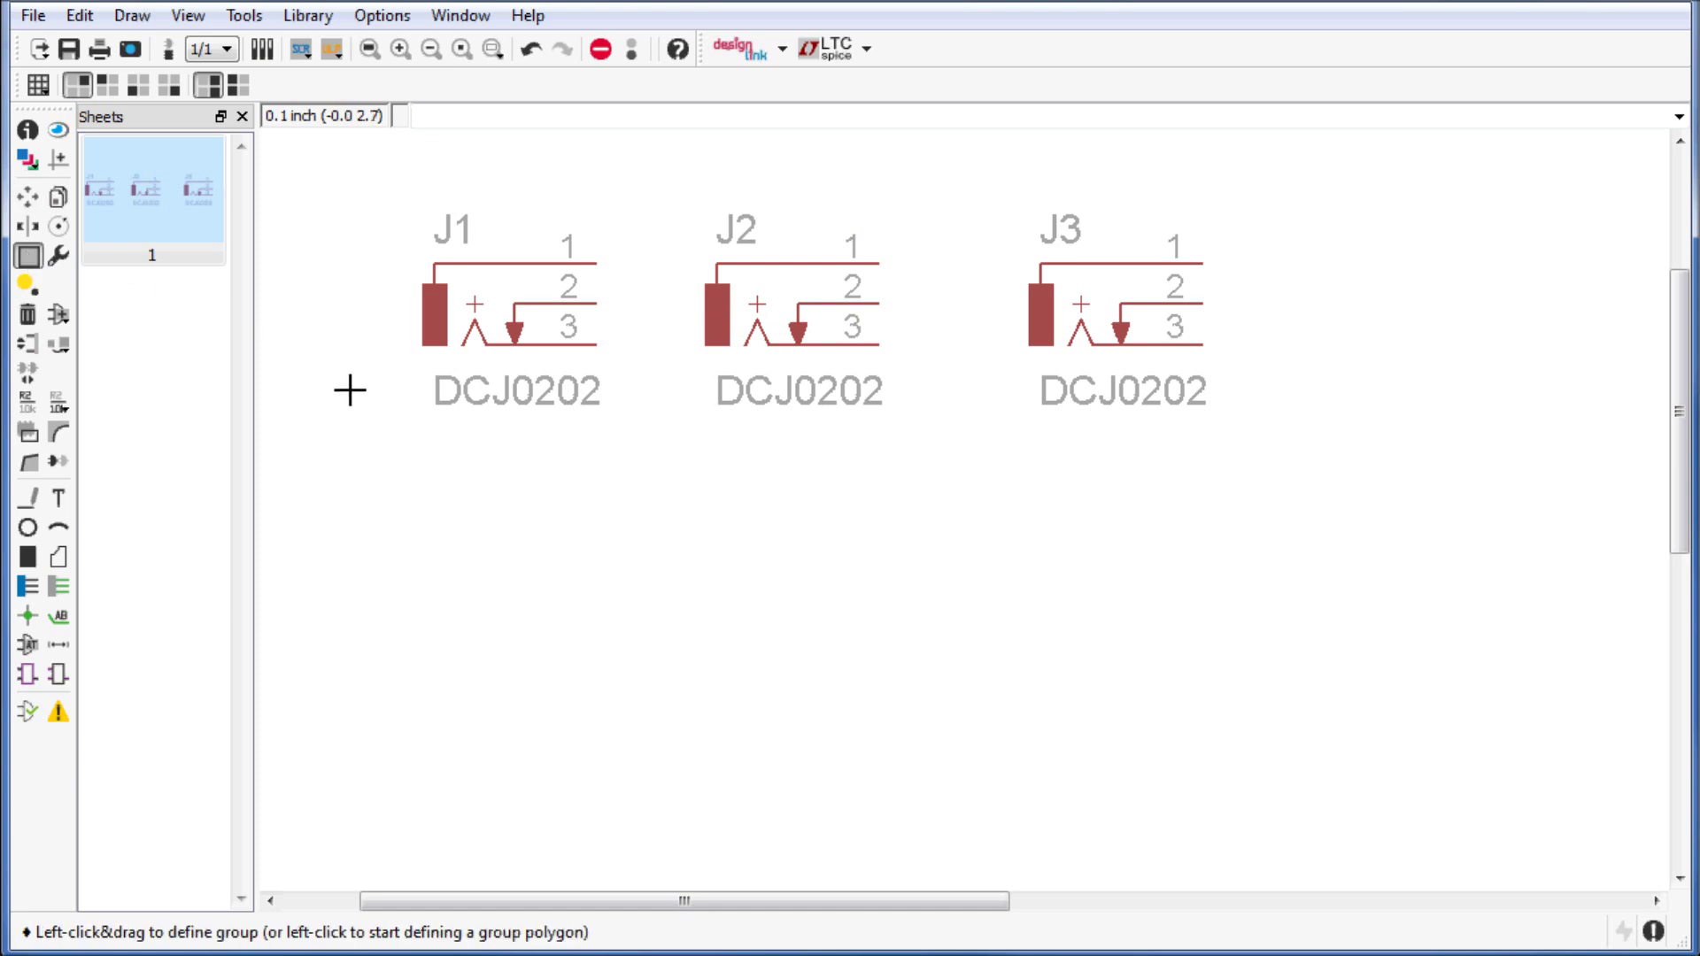
pyautogui.moveTo(368, 445); pyautogui.dragTo(922, 177)
pyautogui.press('F7')
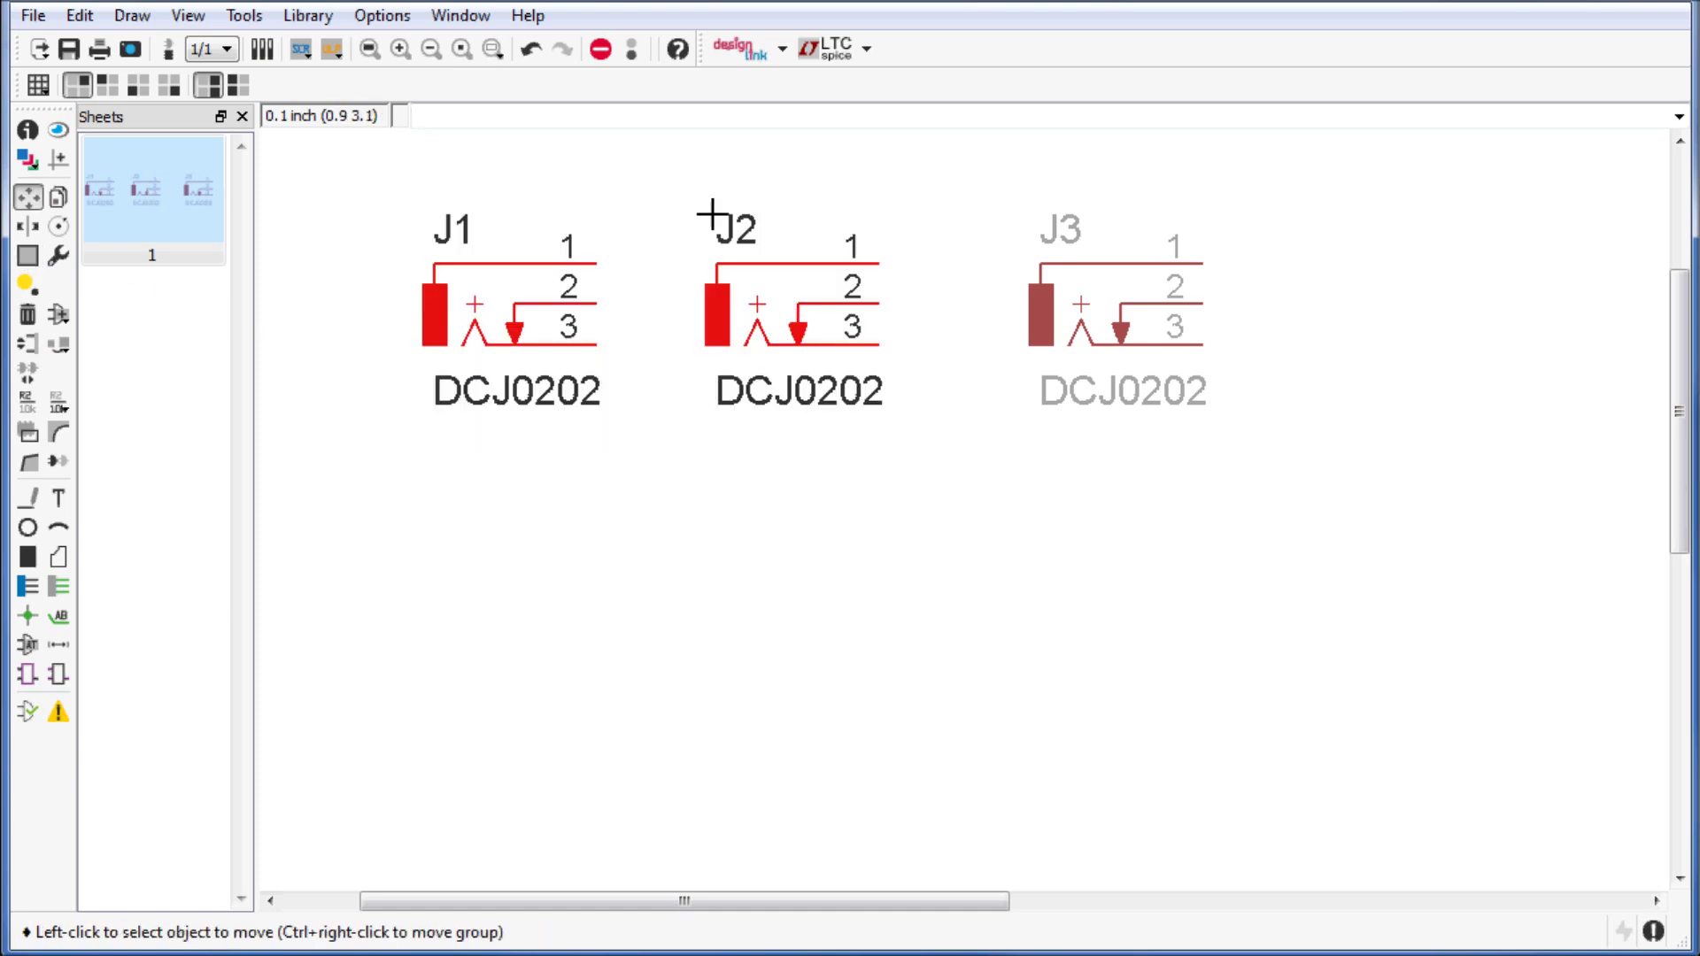
pyautogui.rightClick(474, 313)
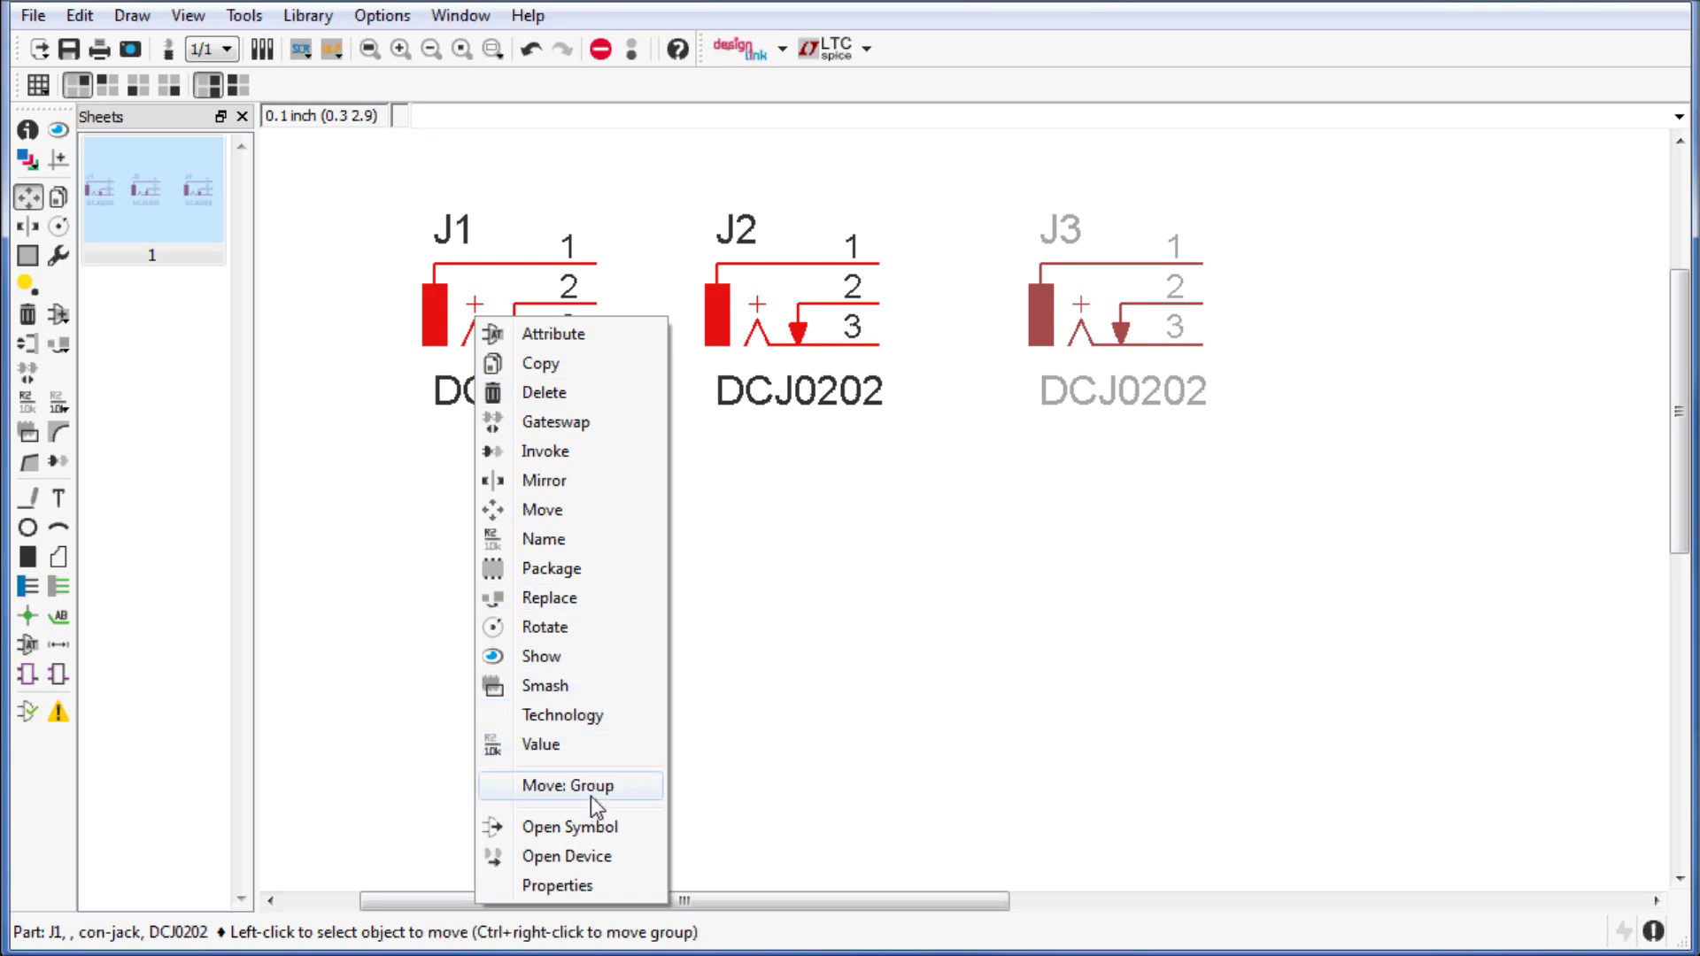
pyautogui.click(563, 786)
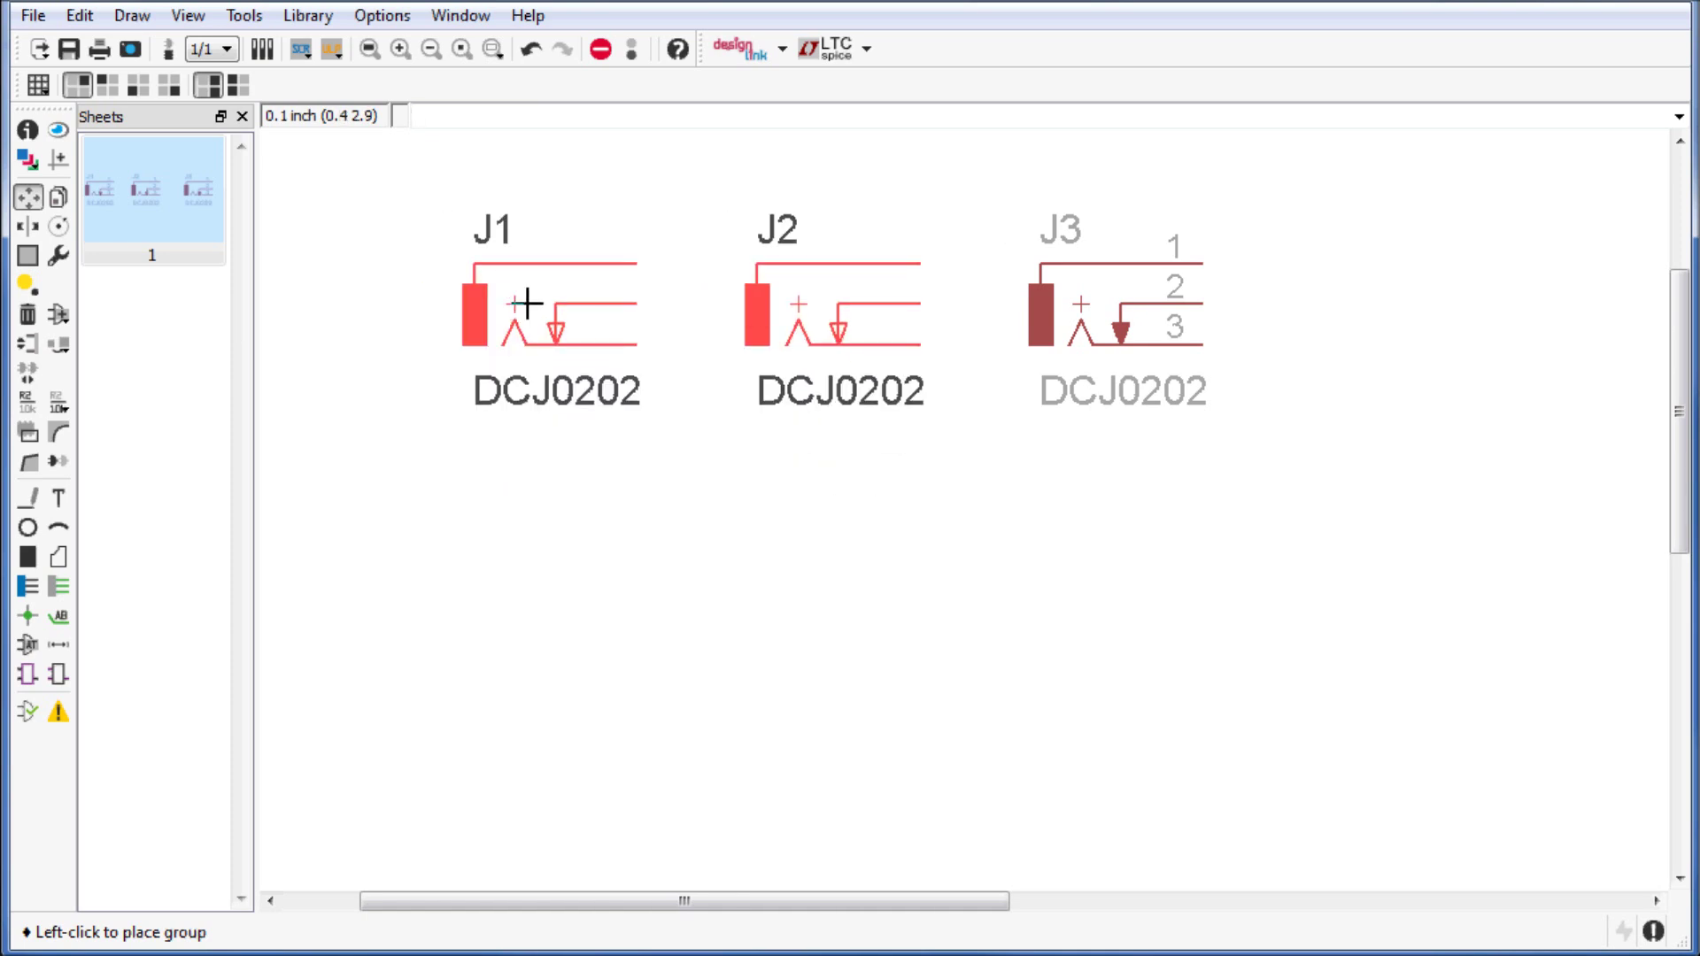
pyautogui.click(523, 304)
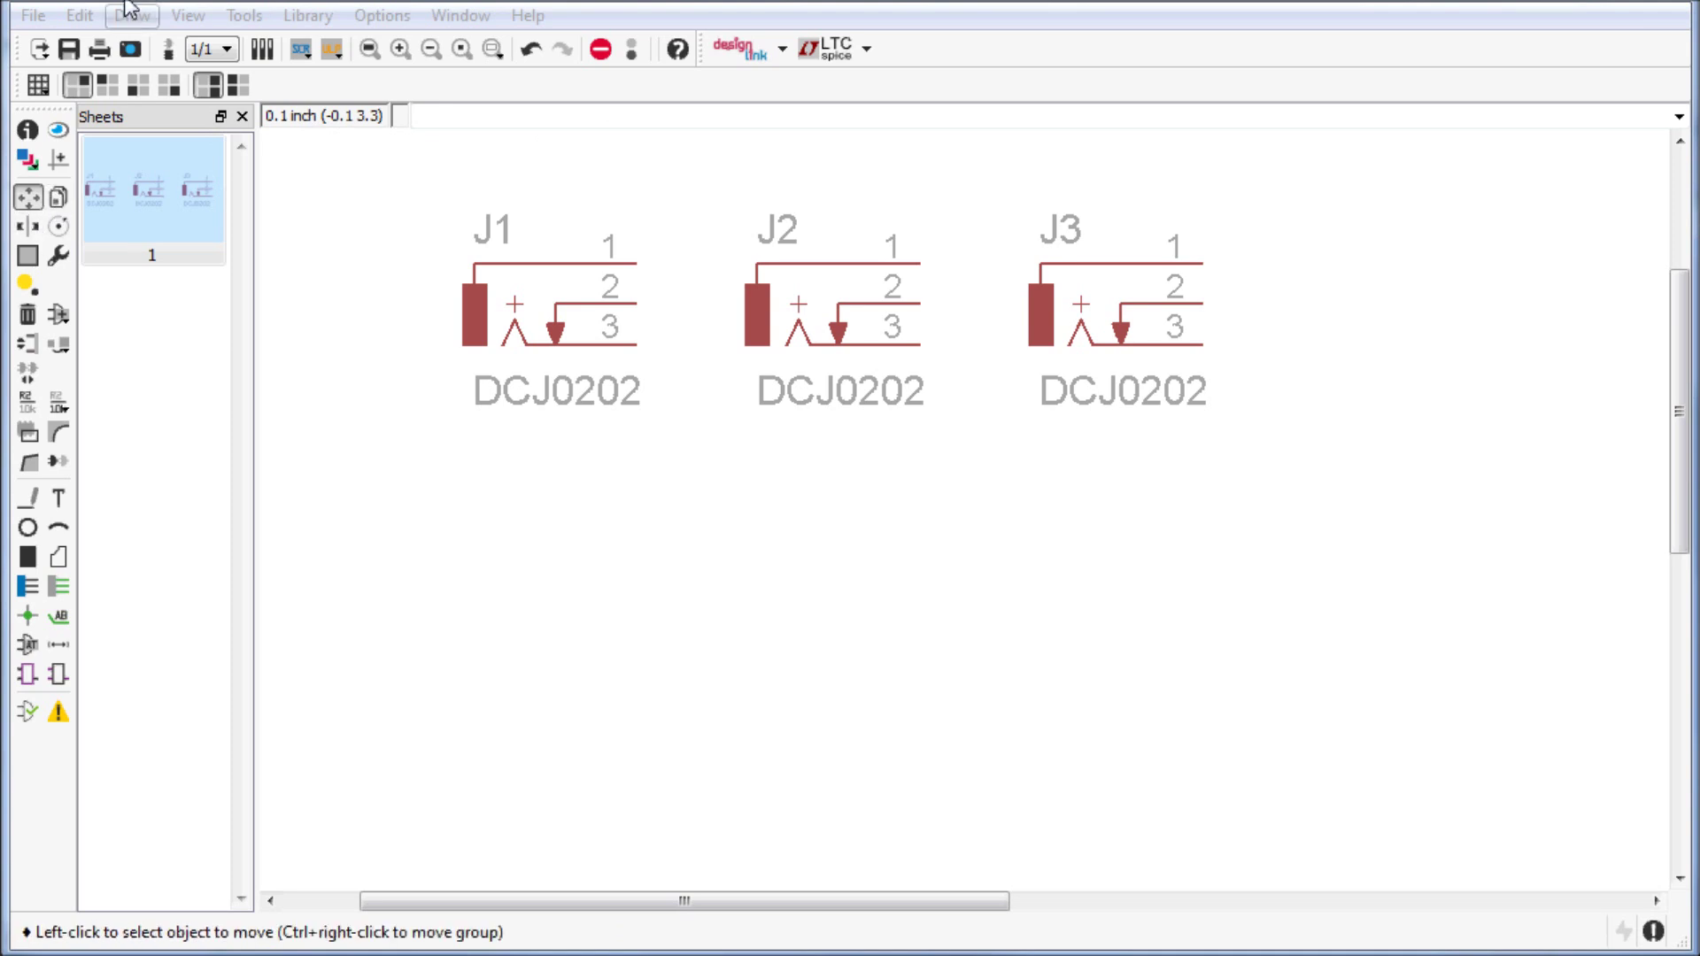
# - Copy J1 and place the copy as J4 directly below it
pyautogui.click(168, 4)
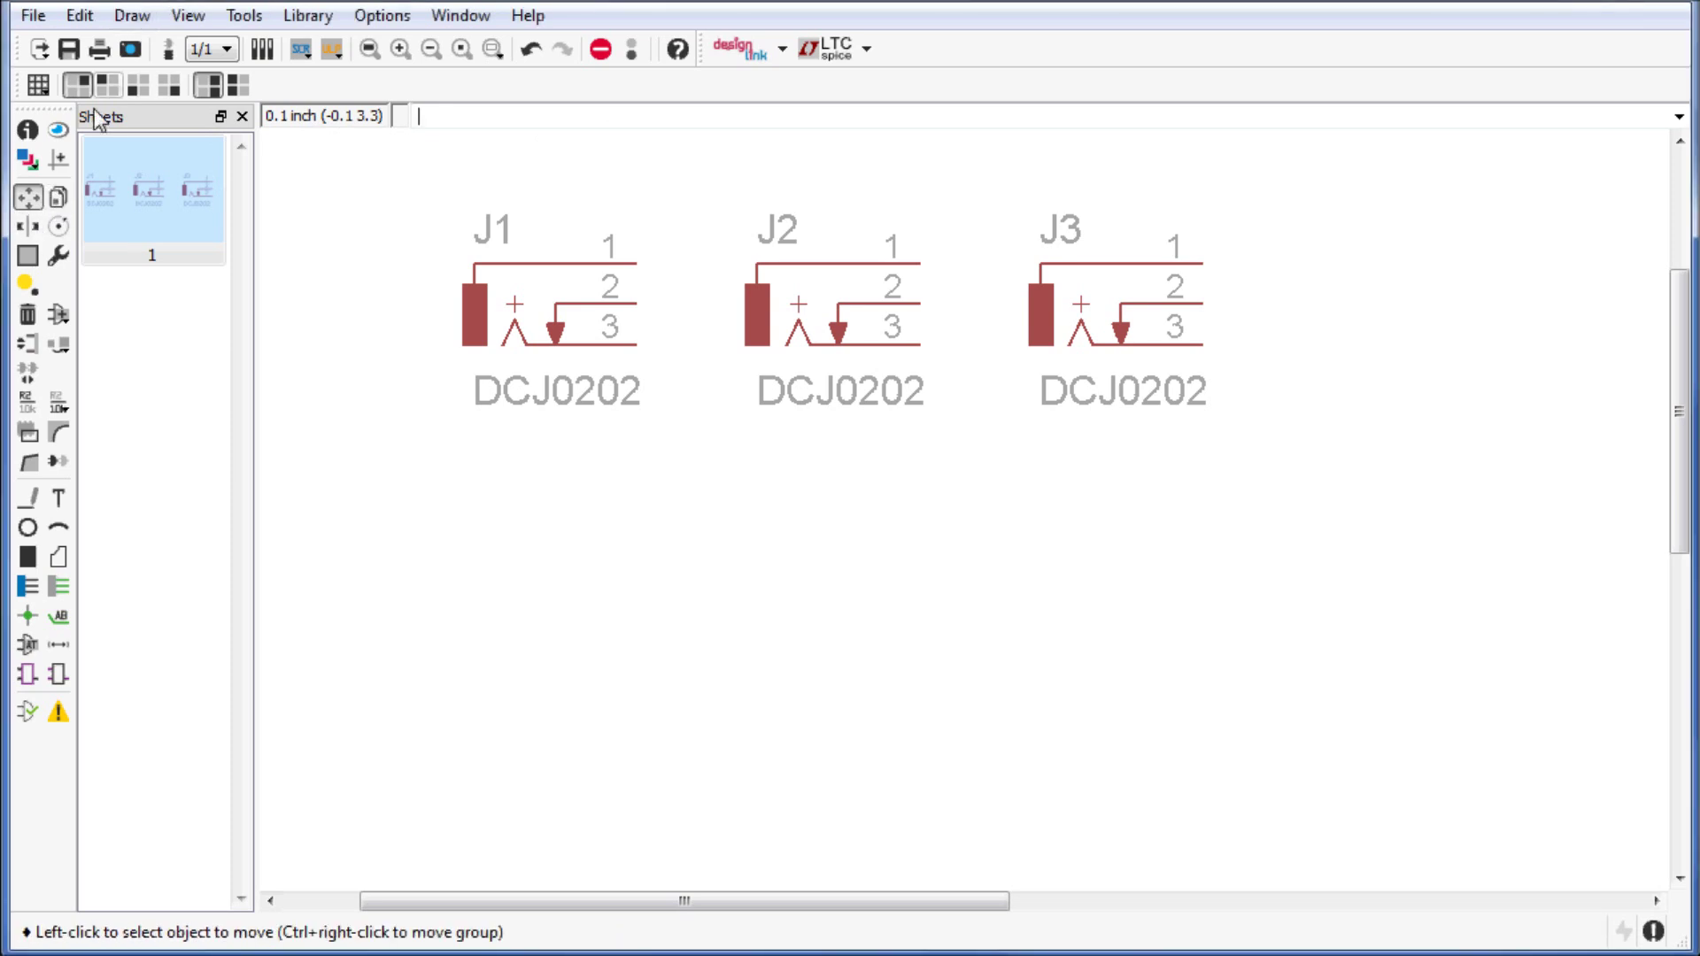
pyautogui.click(57, 199)
pyautogui.click(517, 307)
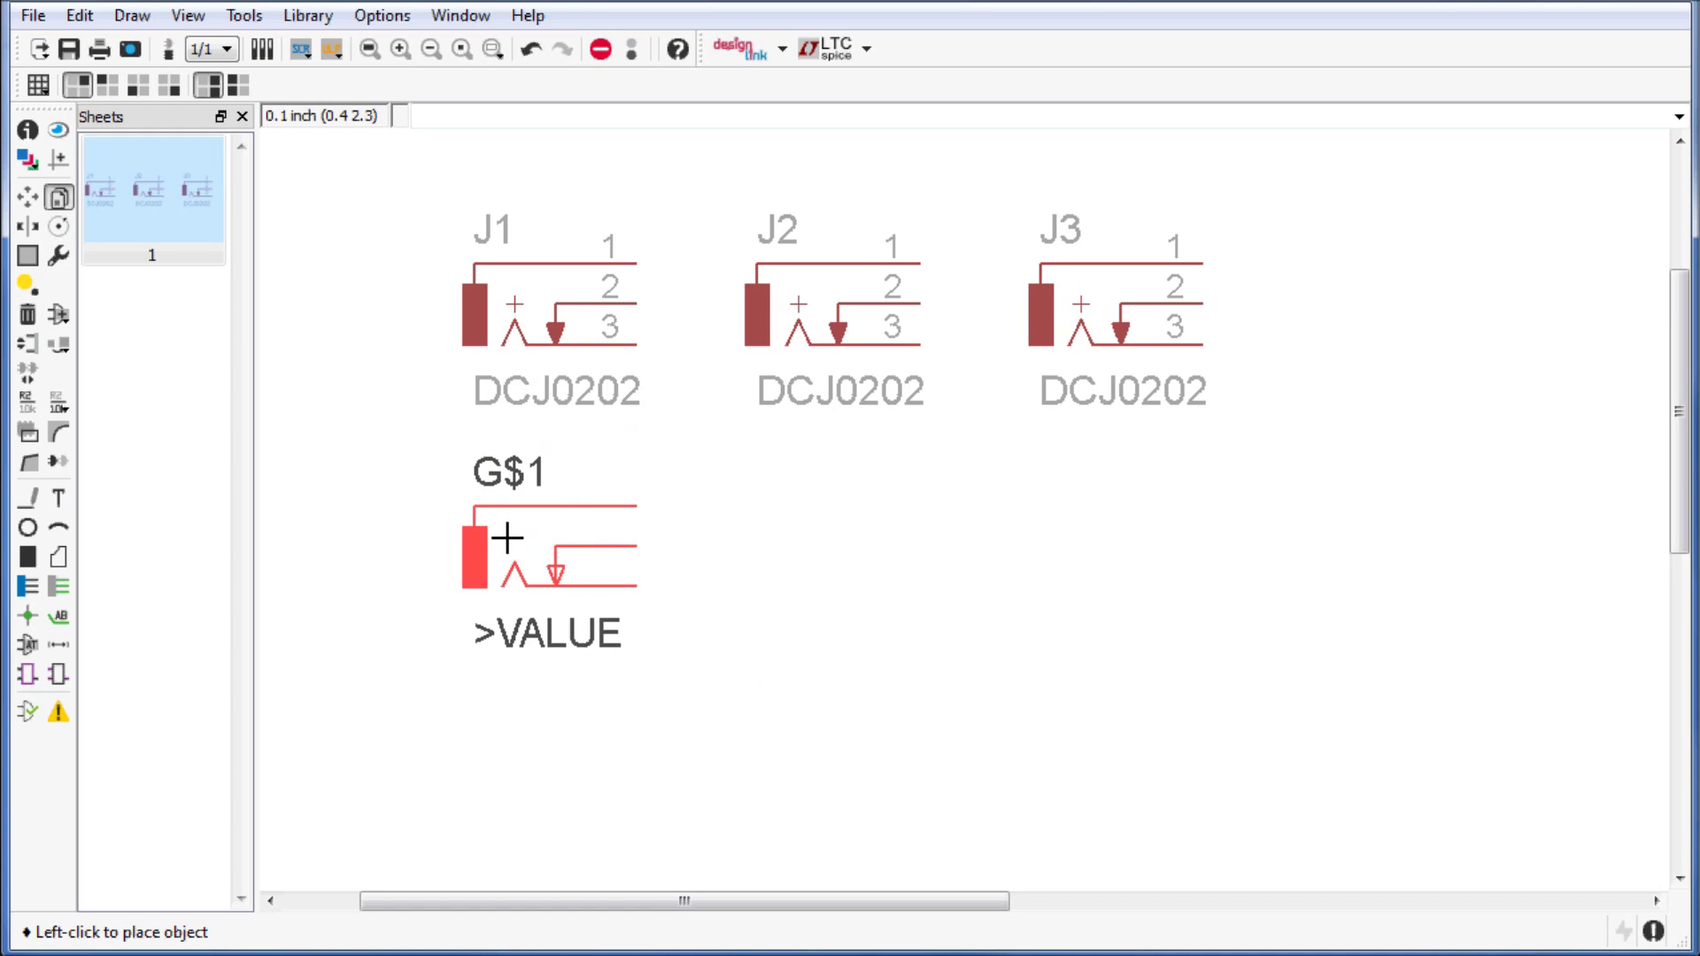
pyautogui.click(507, 538)
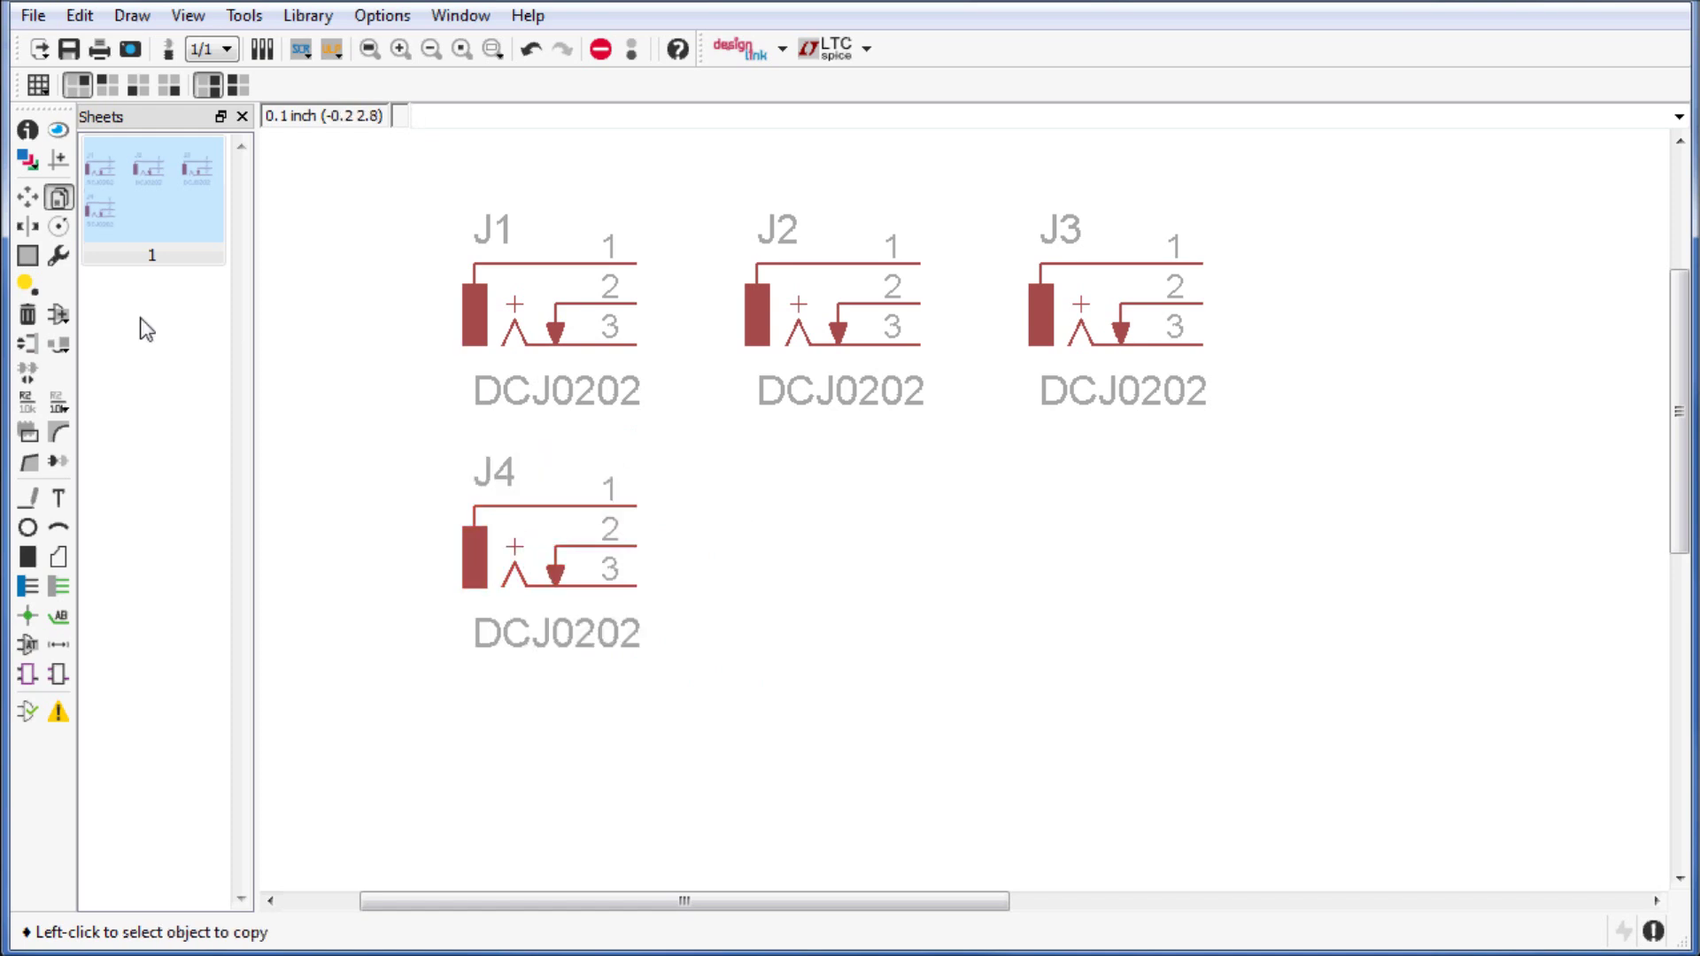
# - Mirror J4 repeatedly, leaving it in its original unflipped orientation
pyautogui.click(29, 227)
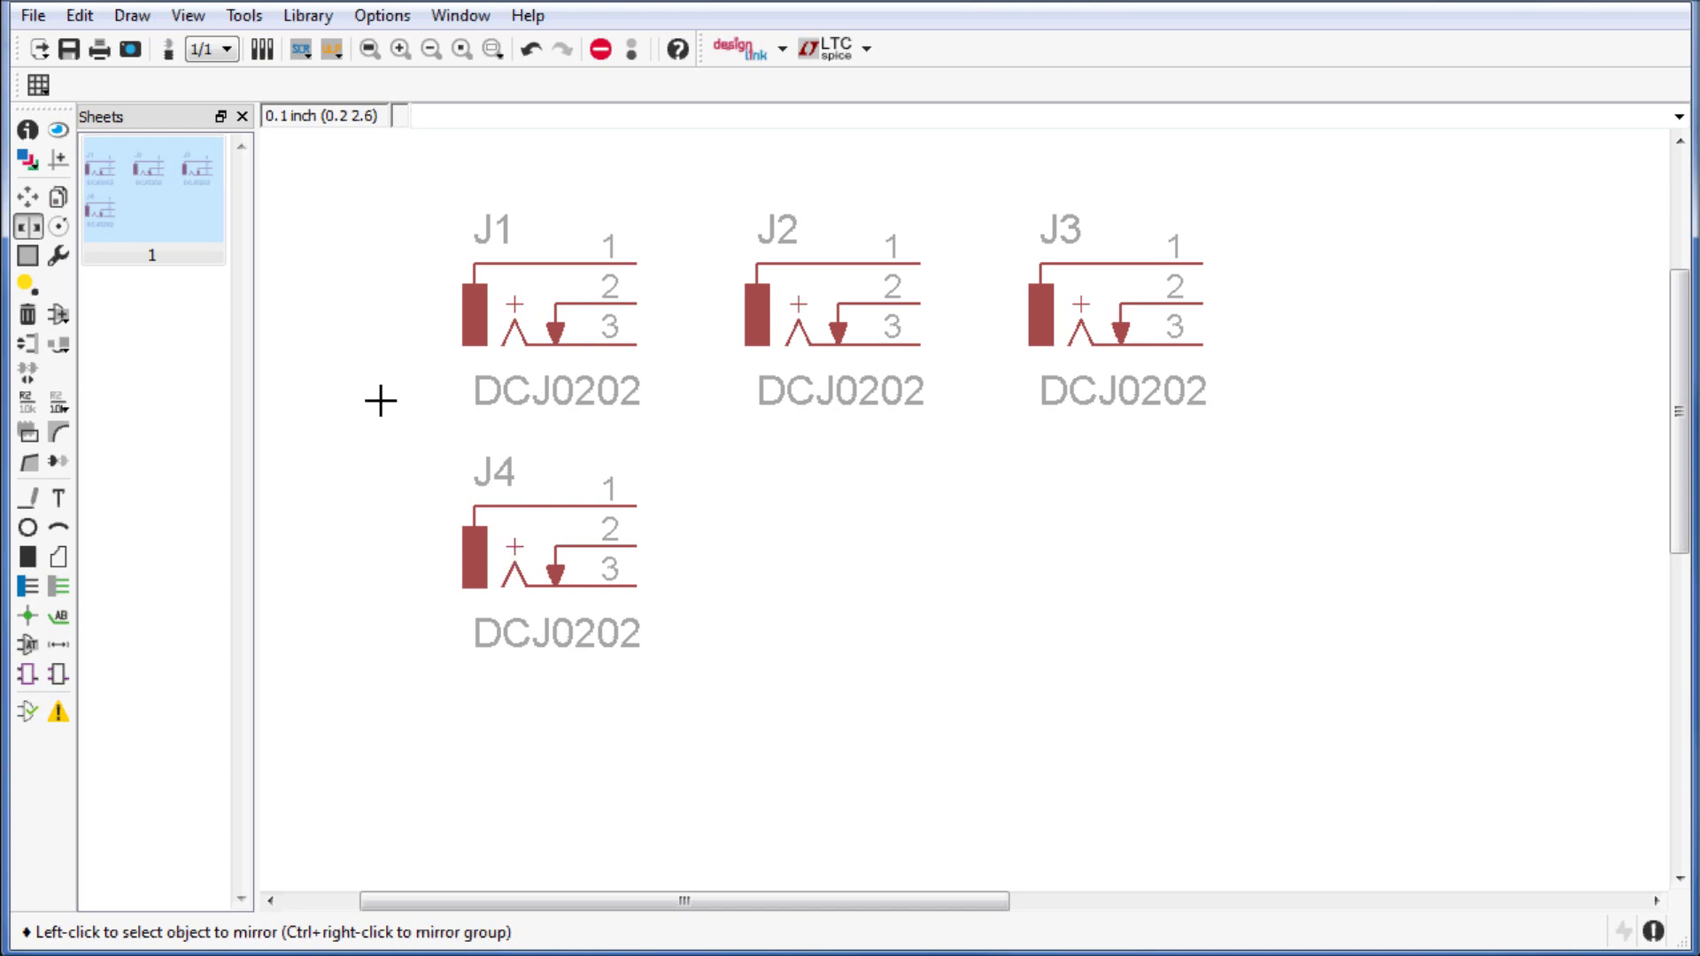
pyautogui.click(522, 544)
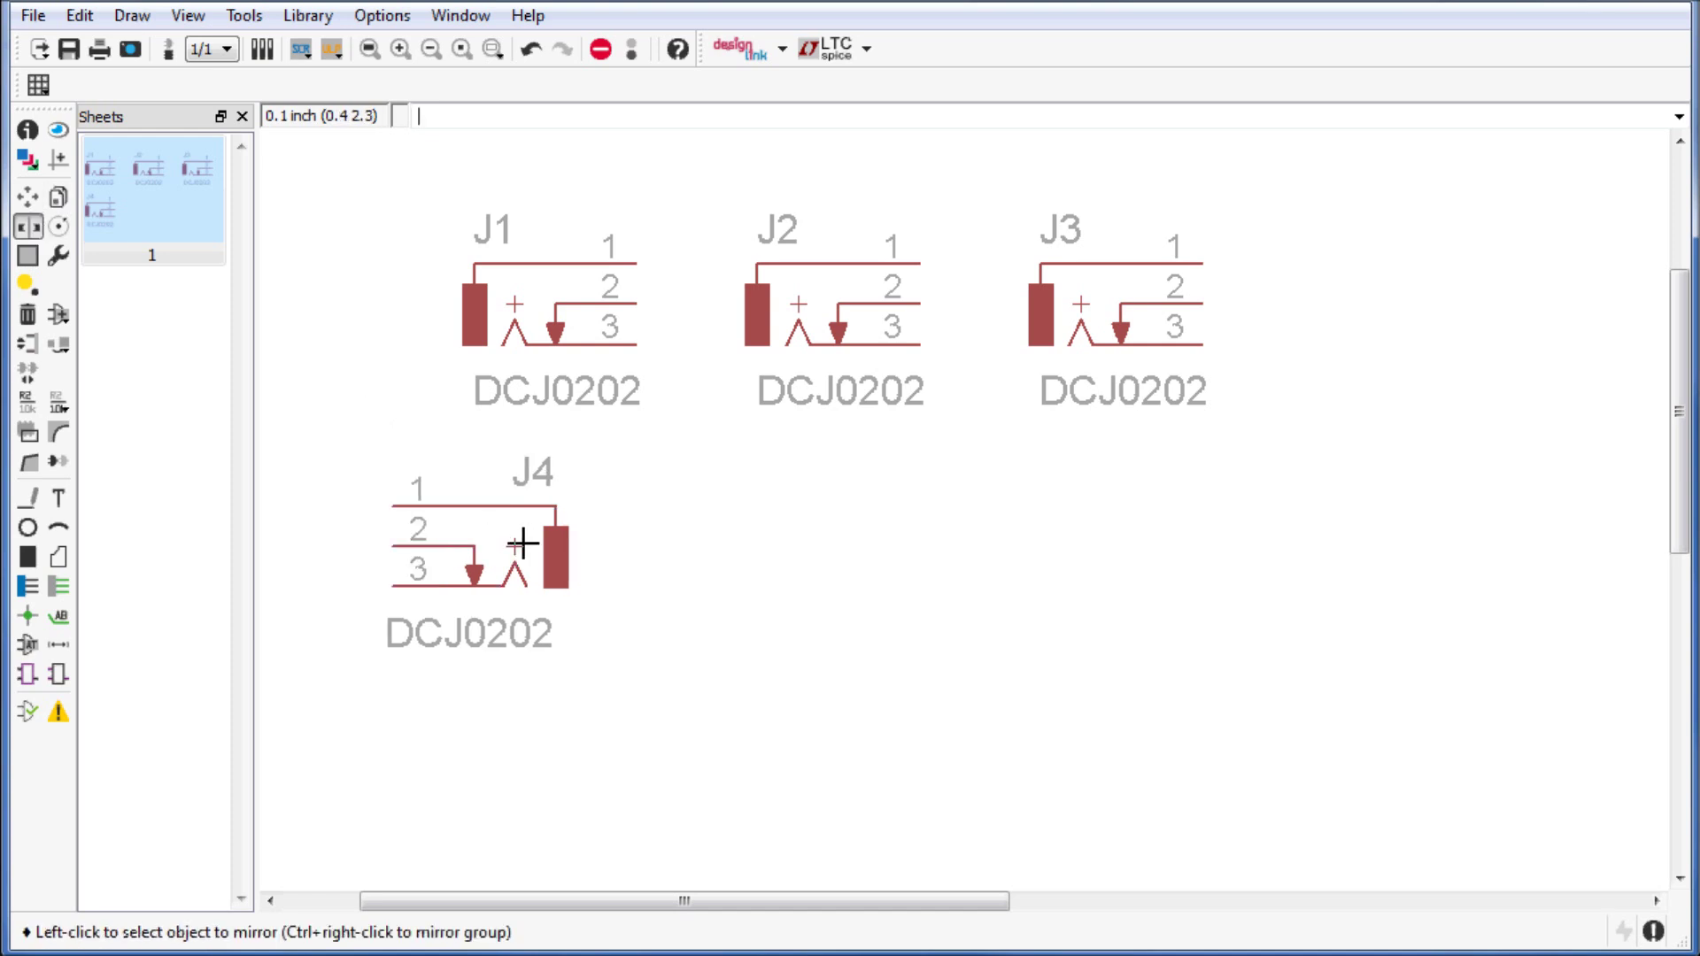
pyautogui.click(522, 544)
pyautogui.click(522, 544)
pyautogui.click(522, 543)
pyautogui.click(523, 543)
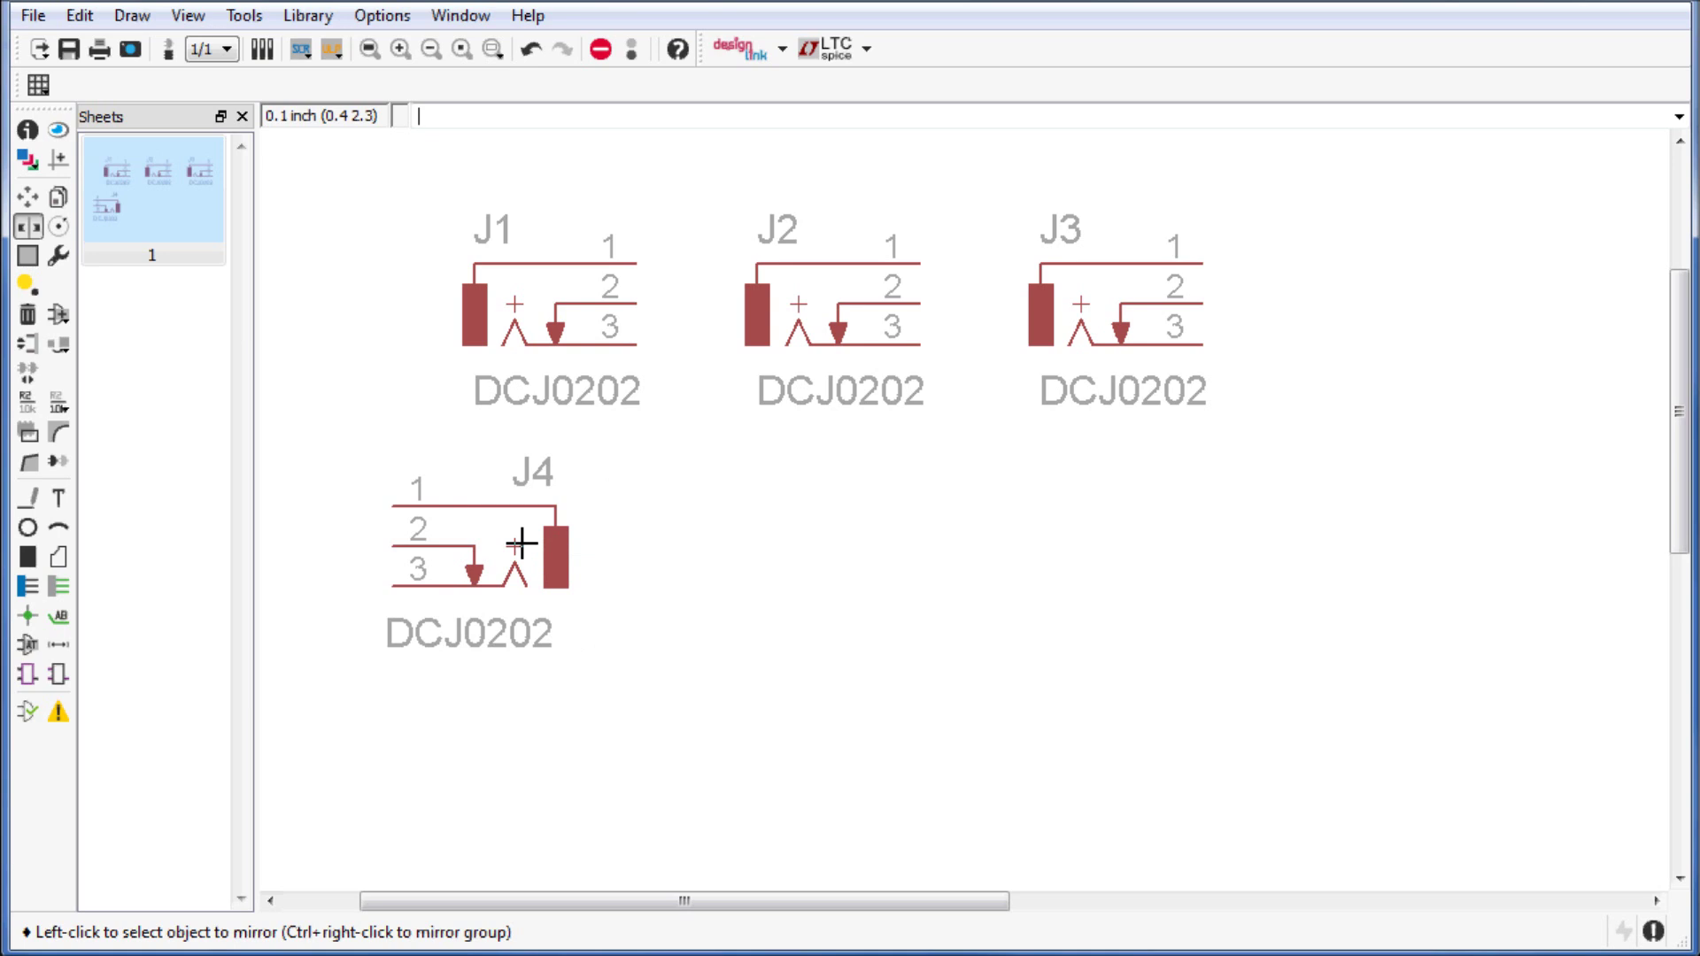
pyautogui.click(522, 543)
pyautogui.click(522, 543)
pyautogui.click(522, 543)
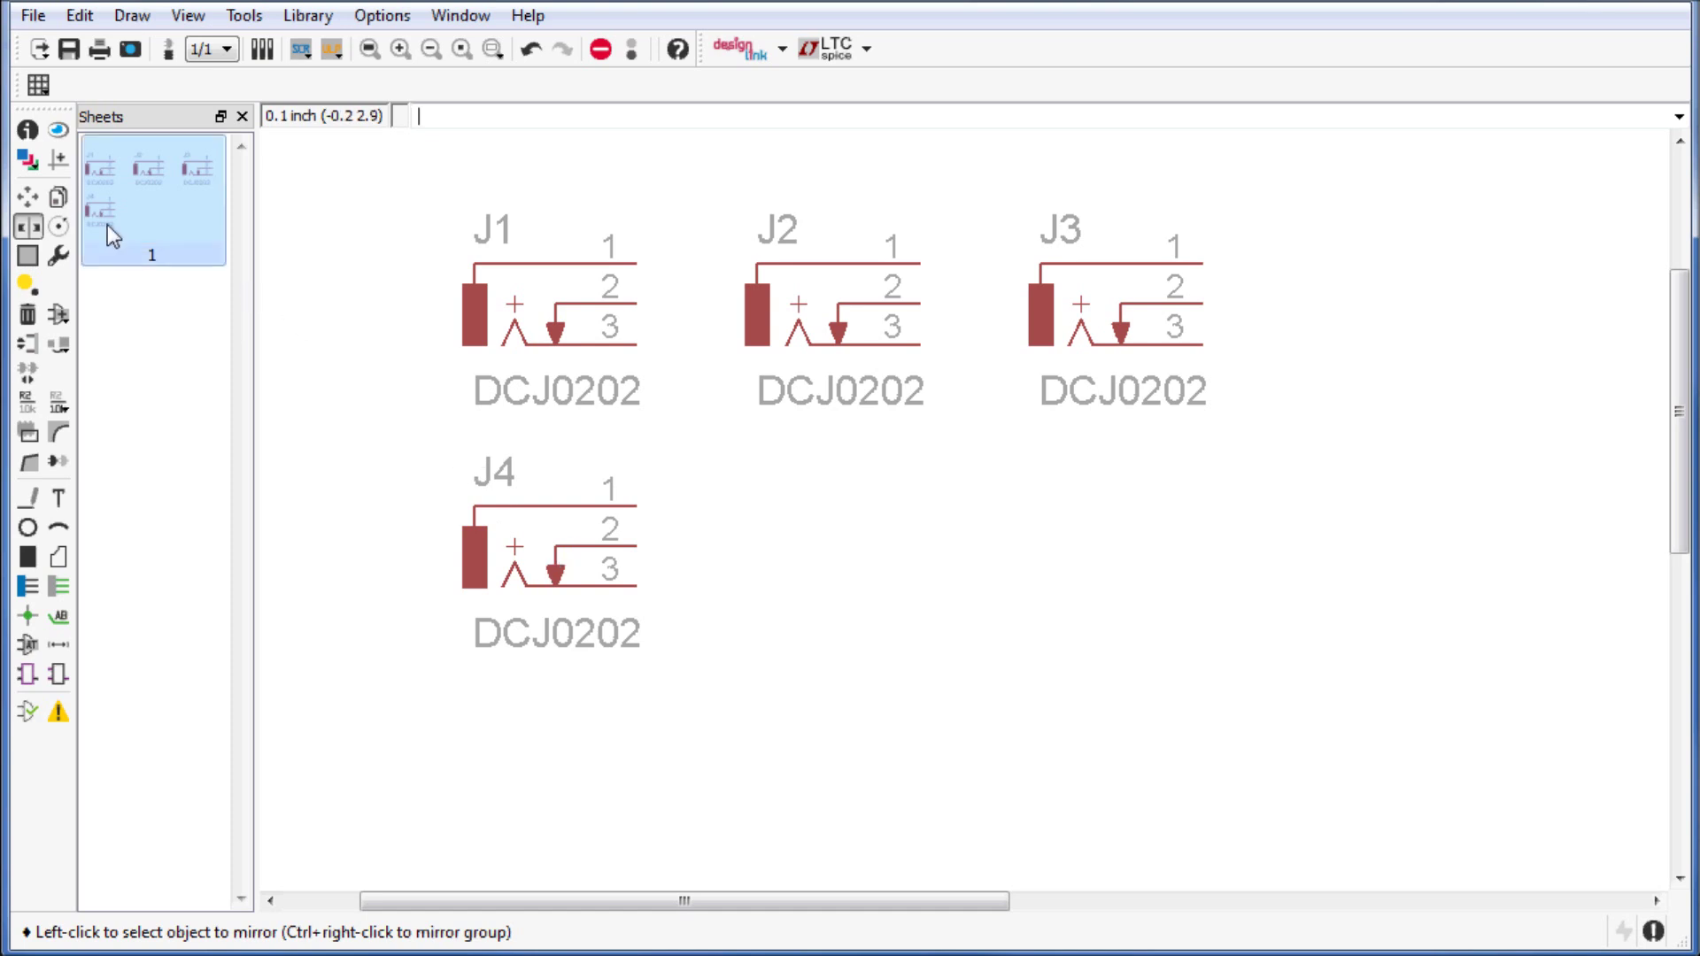
# - Rotate J4 through four quarter turns, back to its original orientation
pyautogui.click(58, 225)
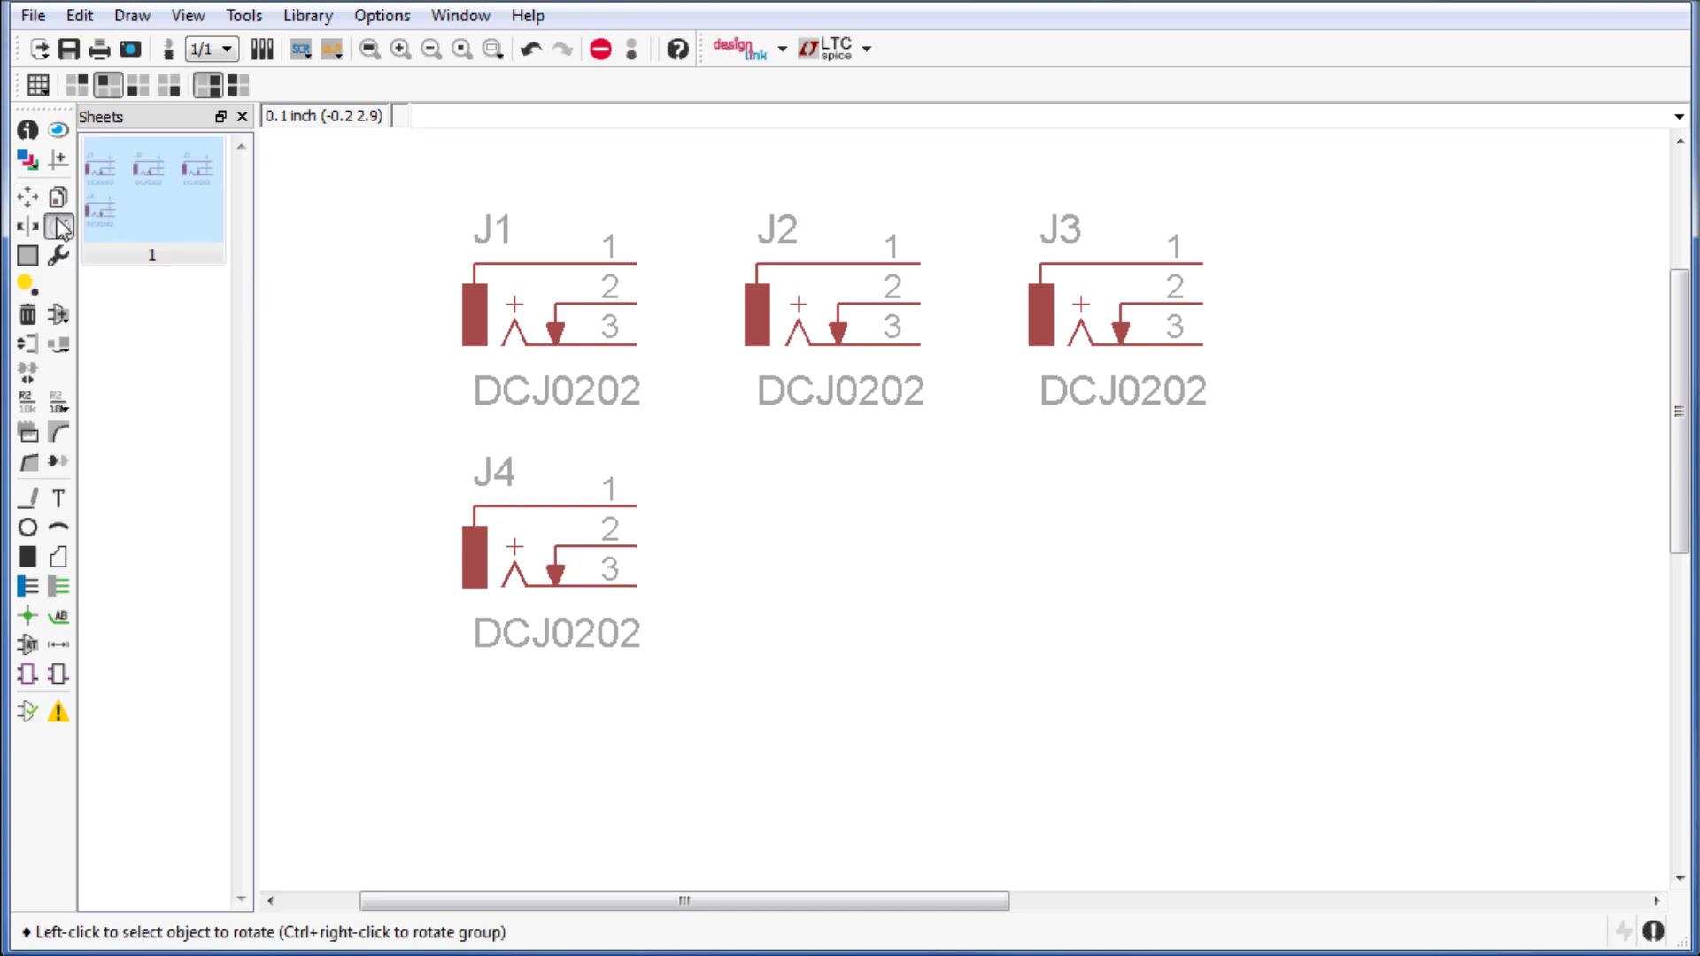
pyautogui.click(530, 546)
pyautogui.click(529, 545)
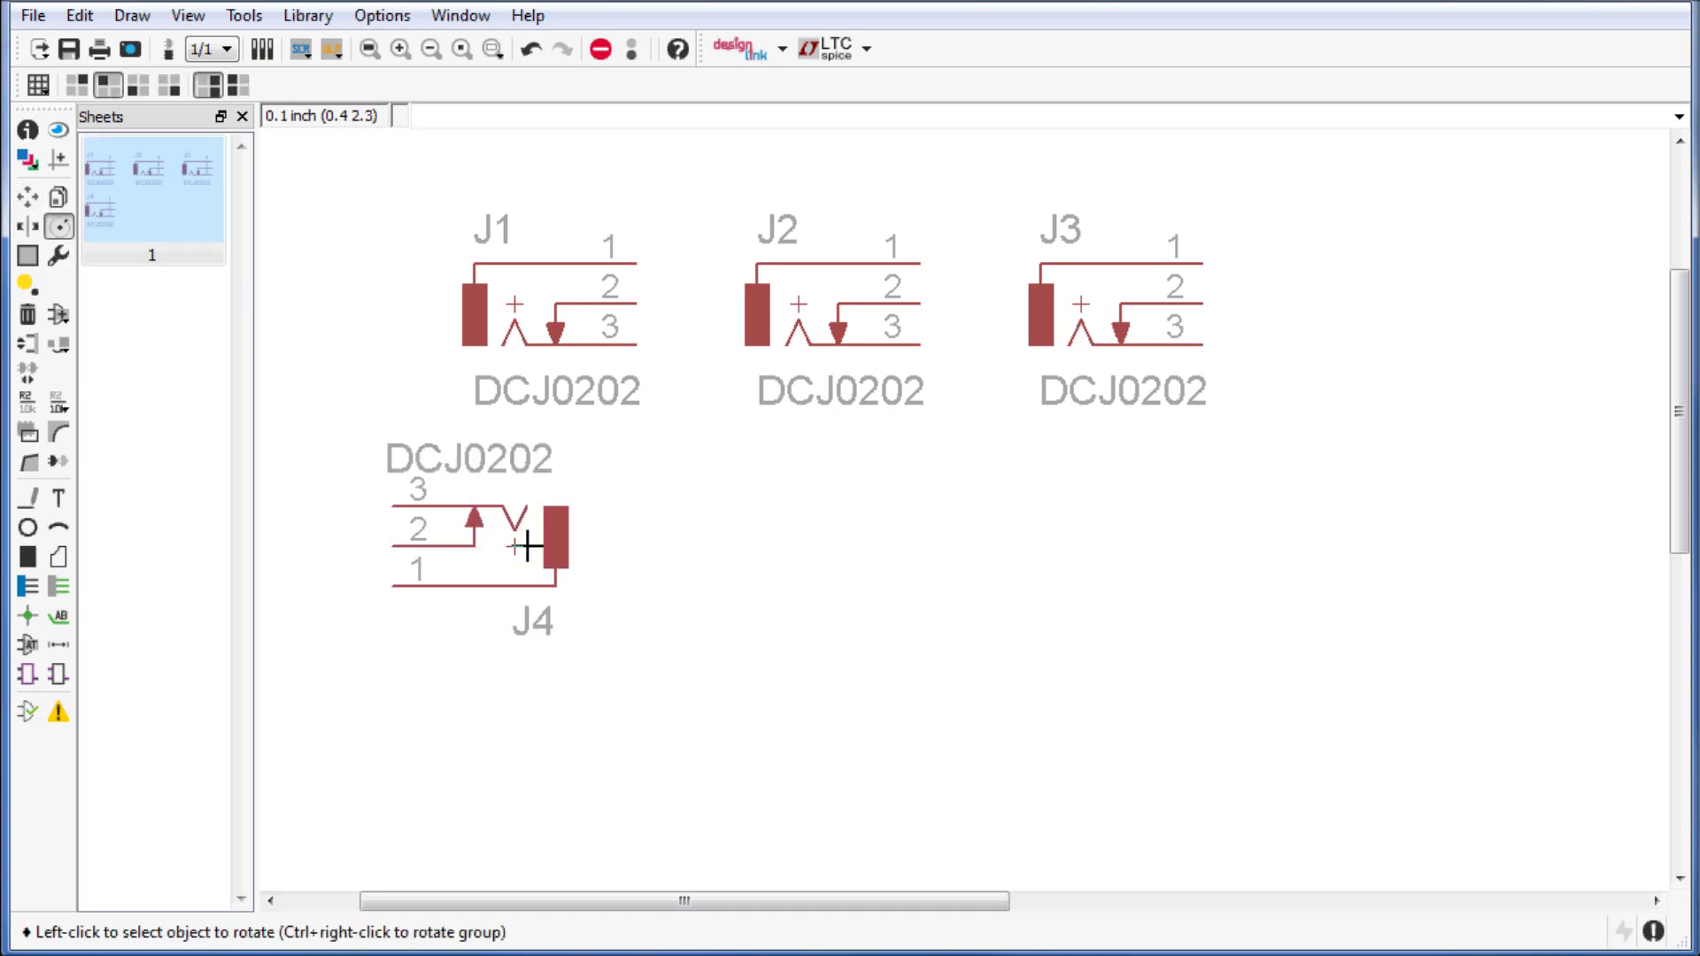
pyautogui.click(528, 546)
pyautogui.click(527, 546)
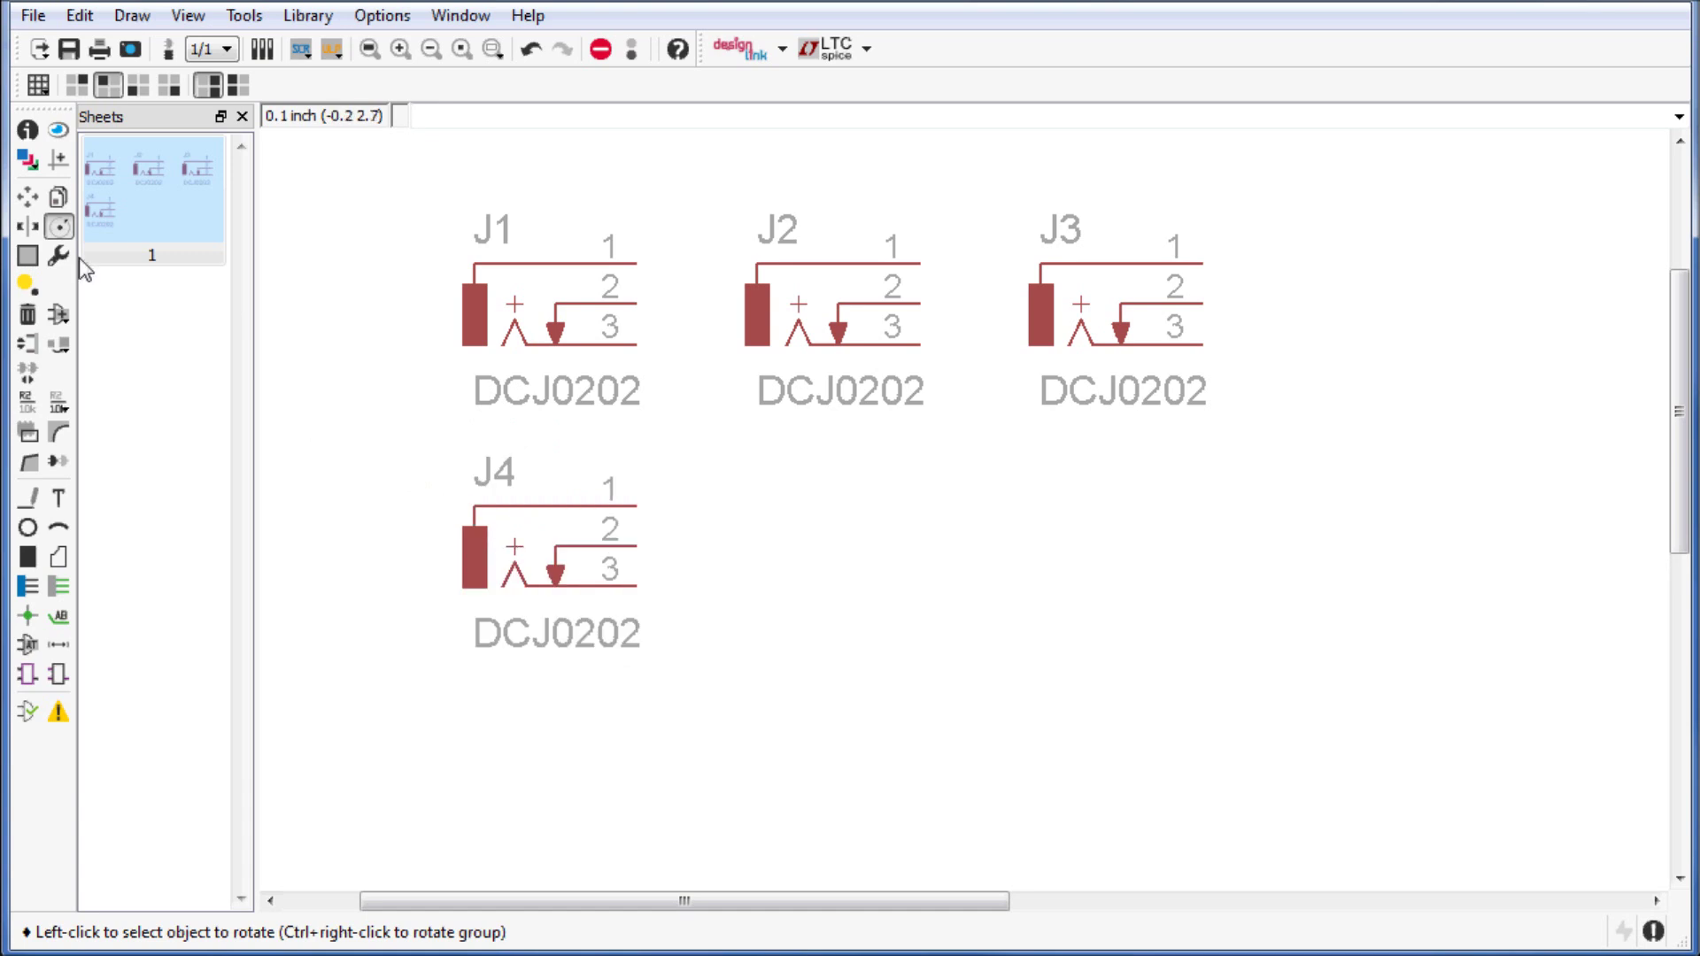
# - Move J4 to sit just below J1, keeping it horizontal like the other jacks
pyautogui.click(27, 196)
pyautogui.click(501, 520)
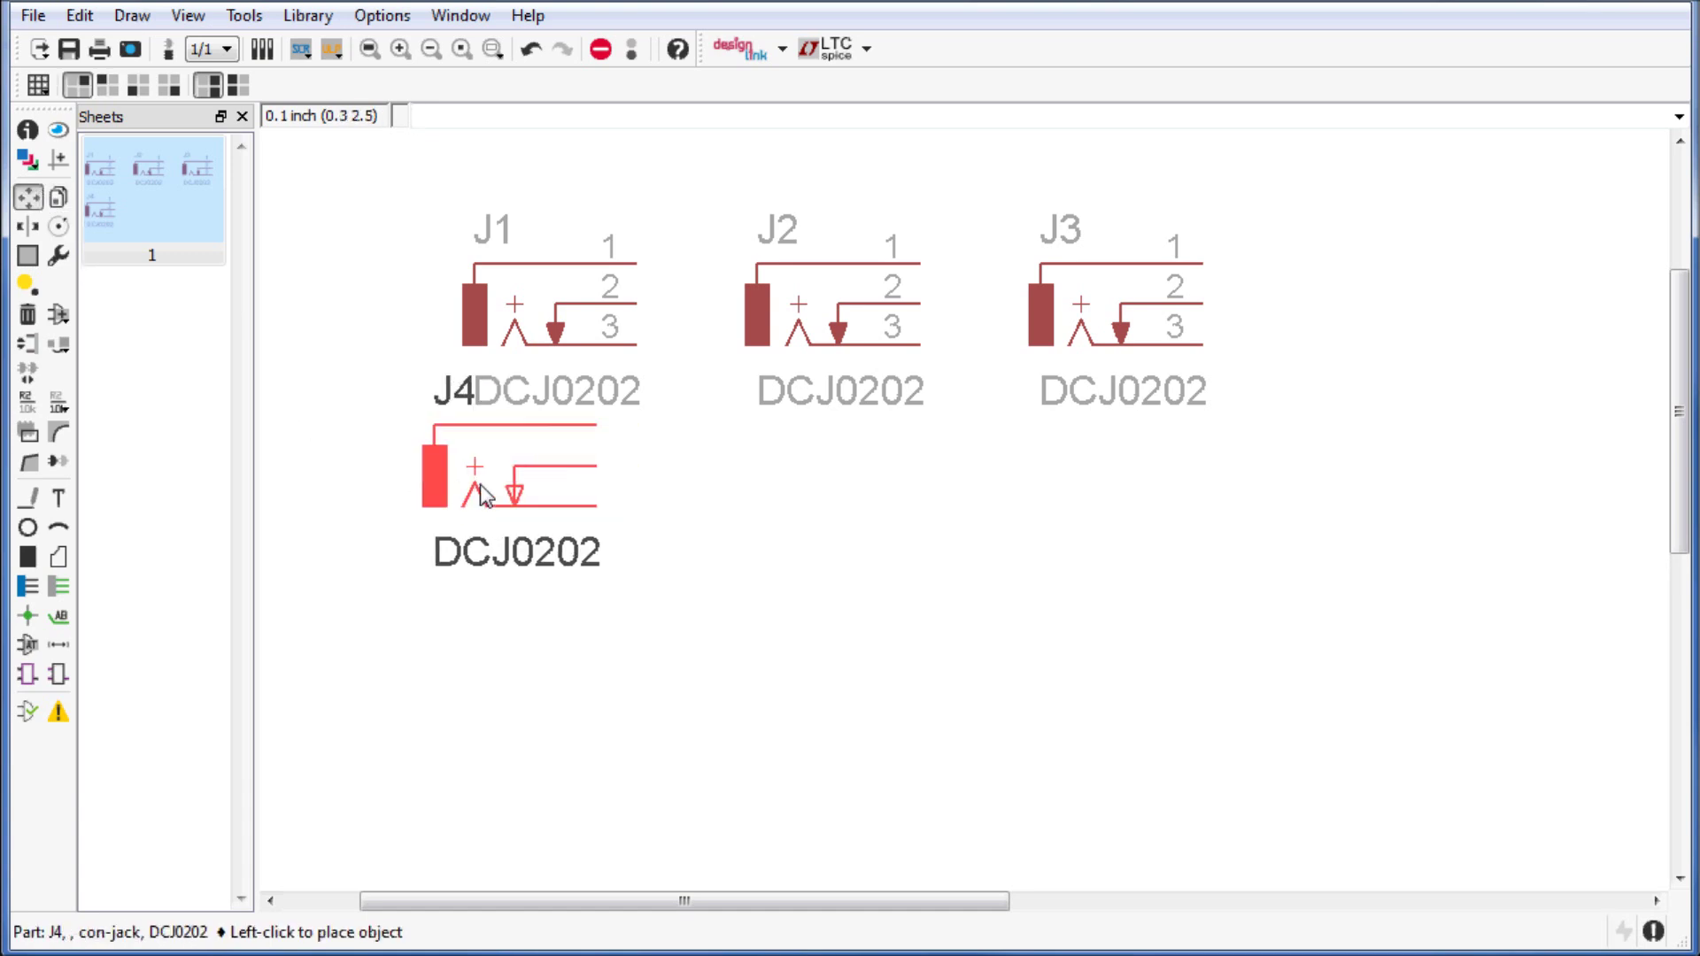
pyautogui.rightClick(519, 538)
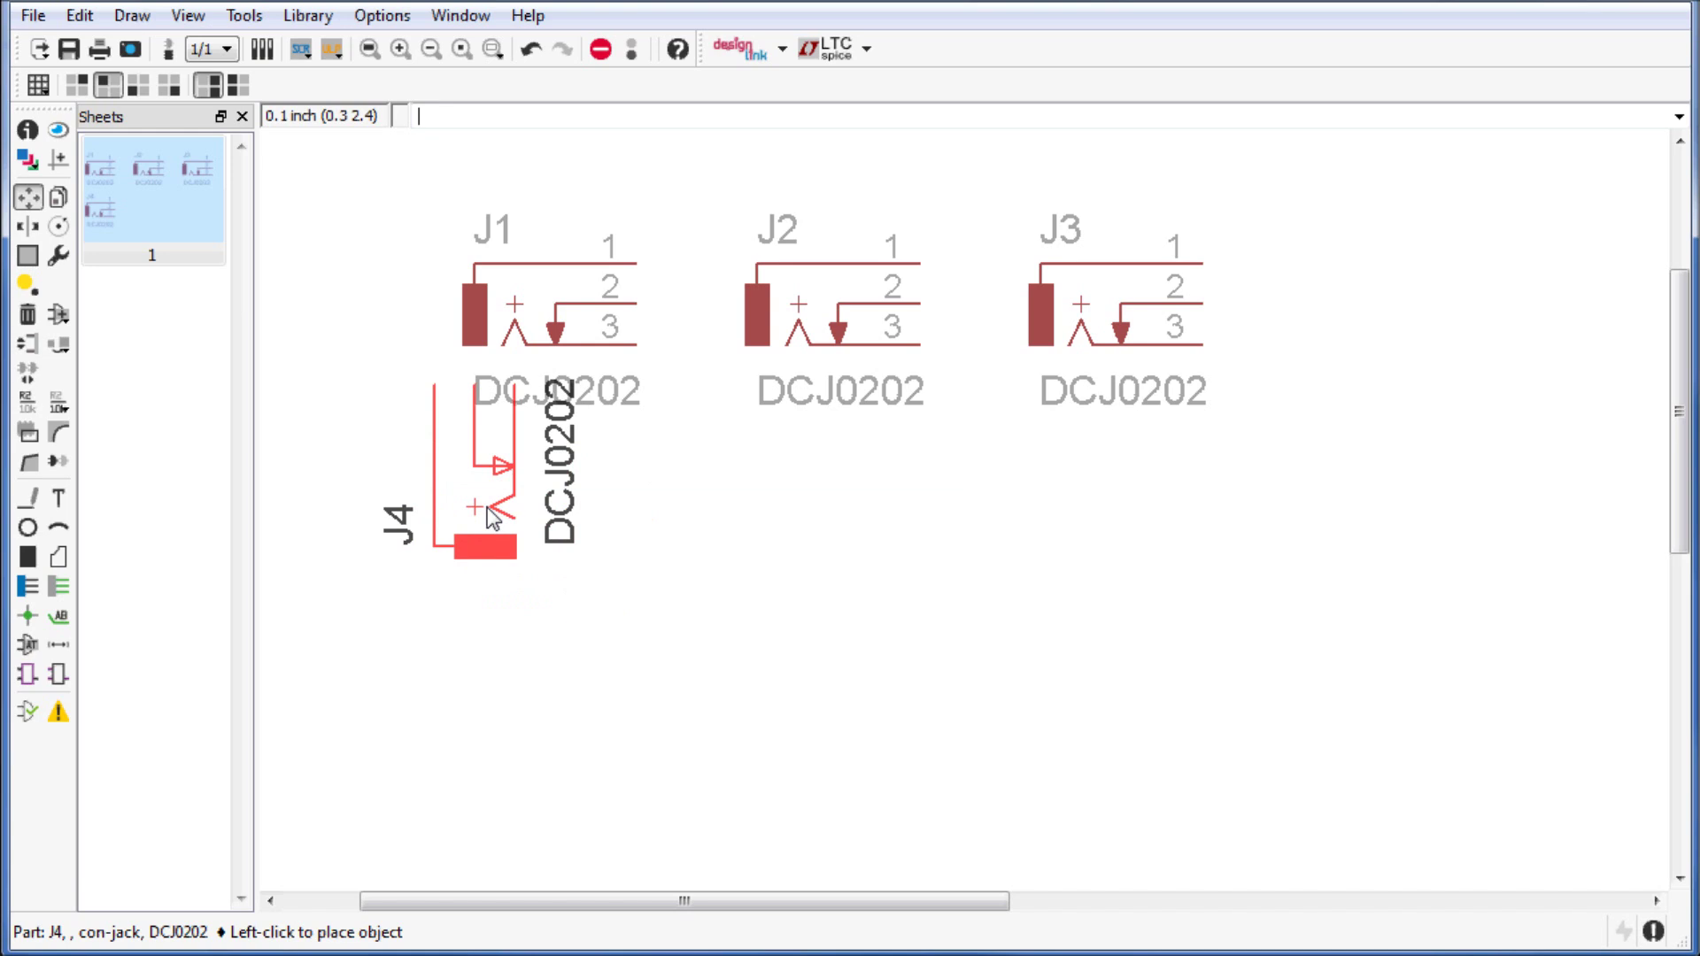
pyautogui.rightClick(523, 574)
pyautogui.rightClick(584, 587)
pyautogui.rightClick(587, 588)
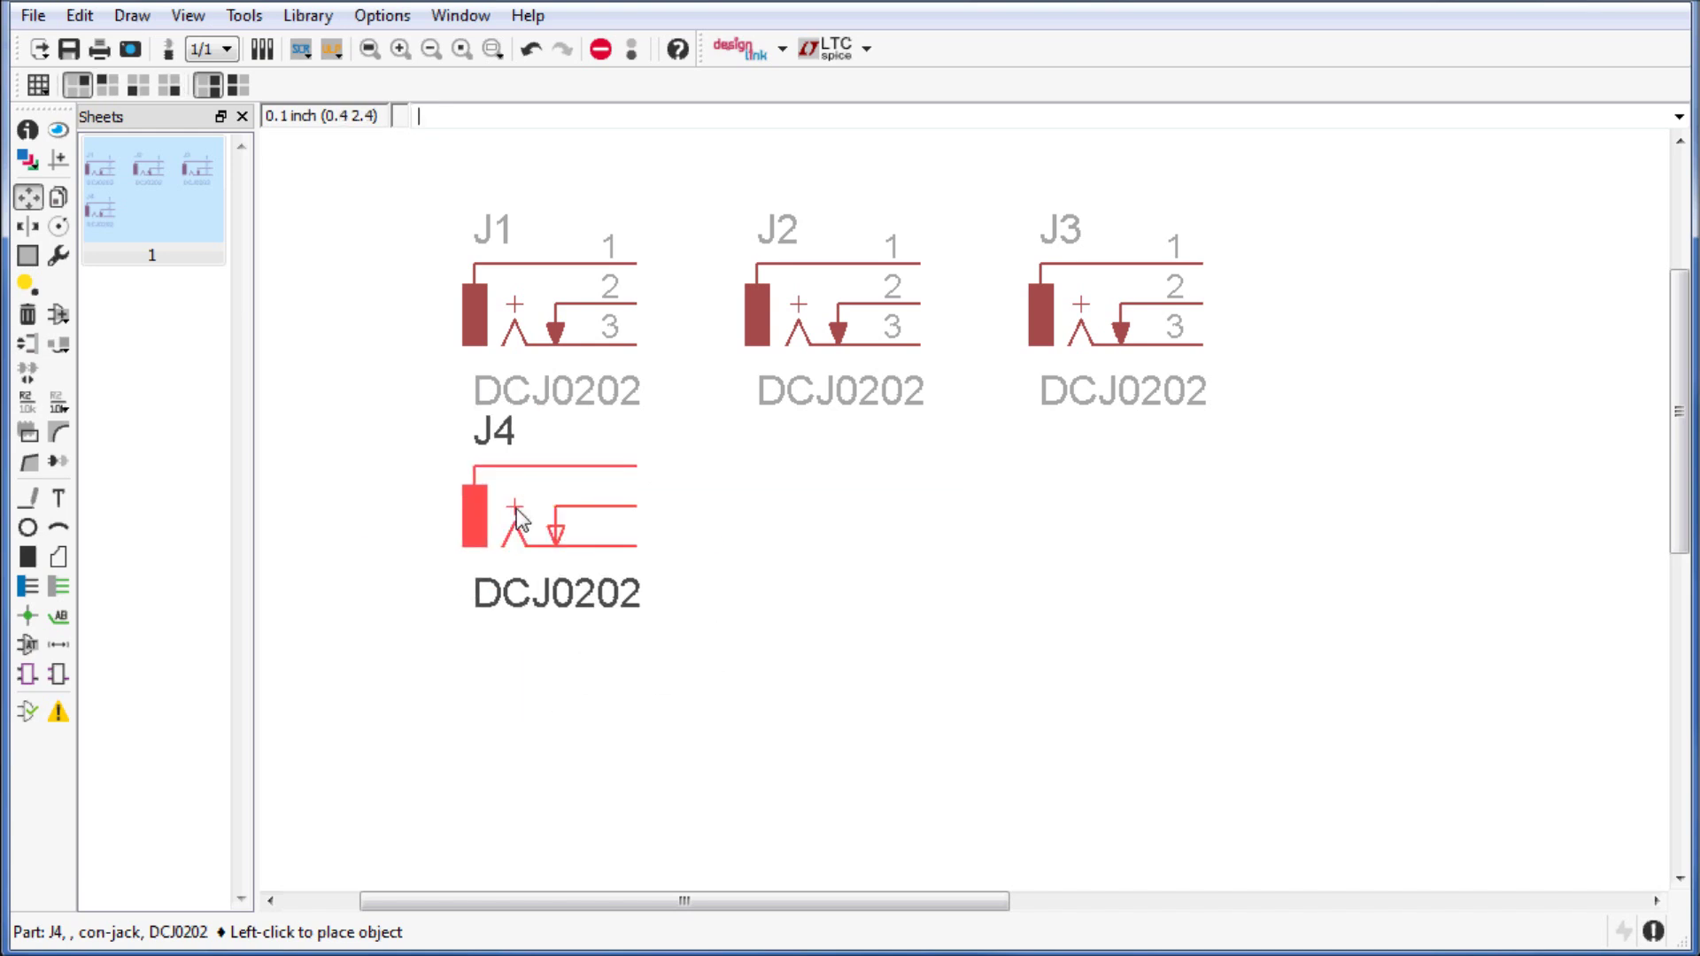
pyautogui.click(519, 522)
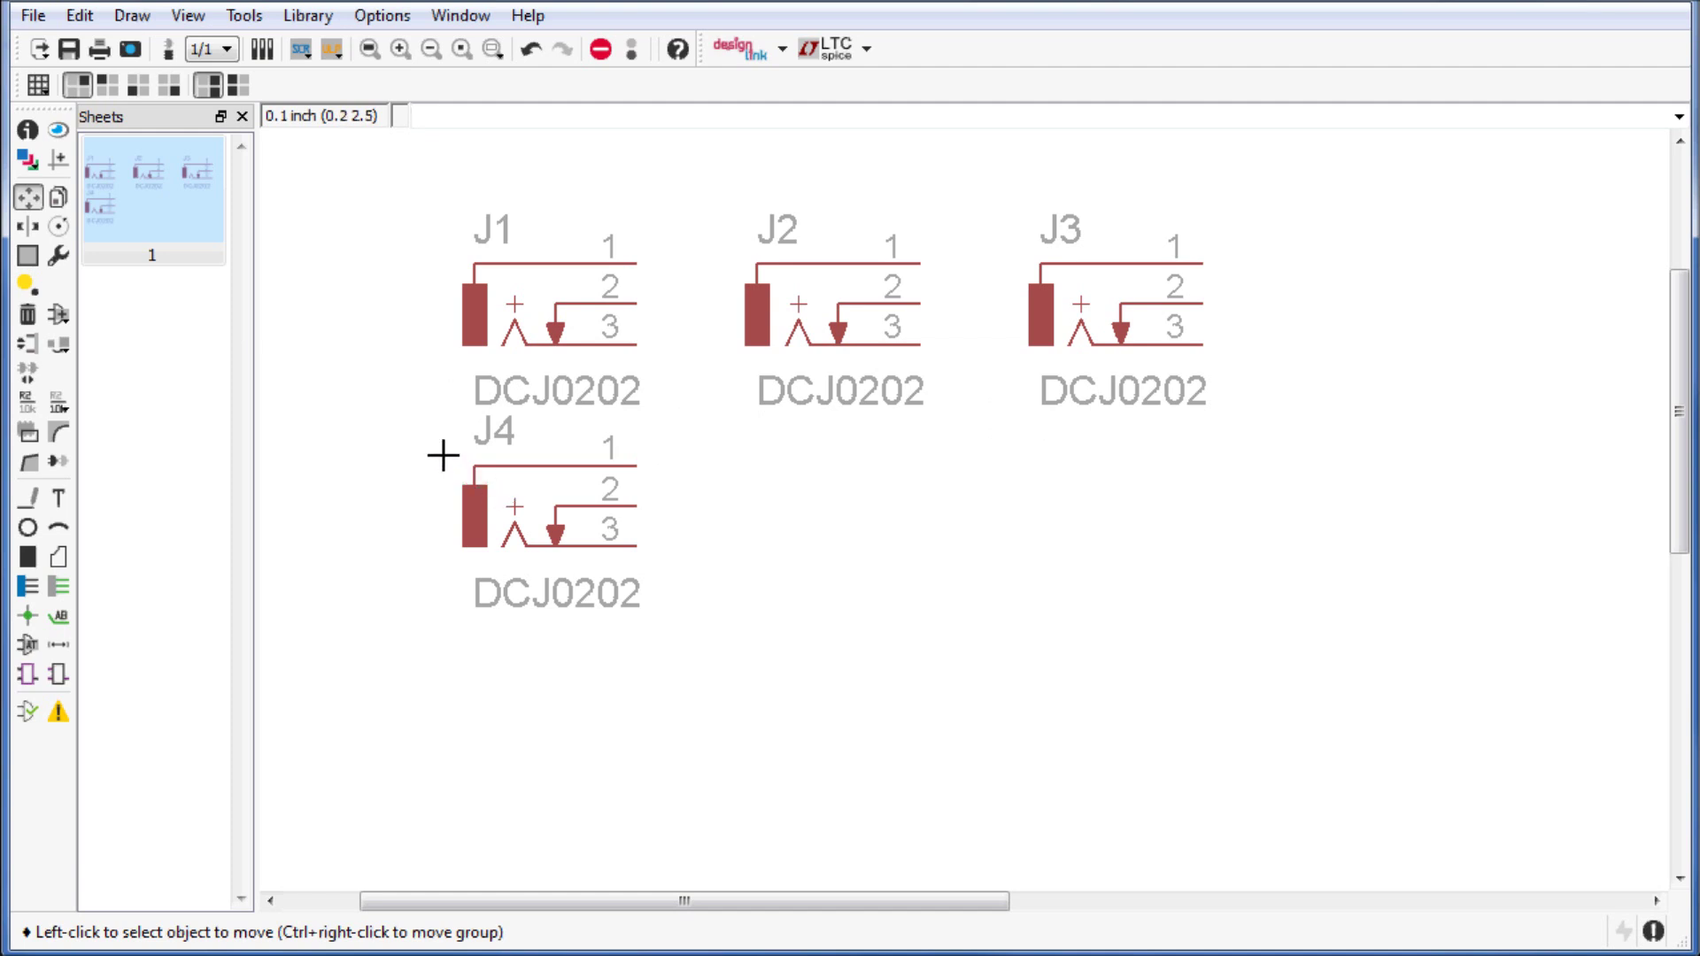
# - Rename jack J1 to J67 with the Name tool
pyautogui.click(33, 404)
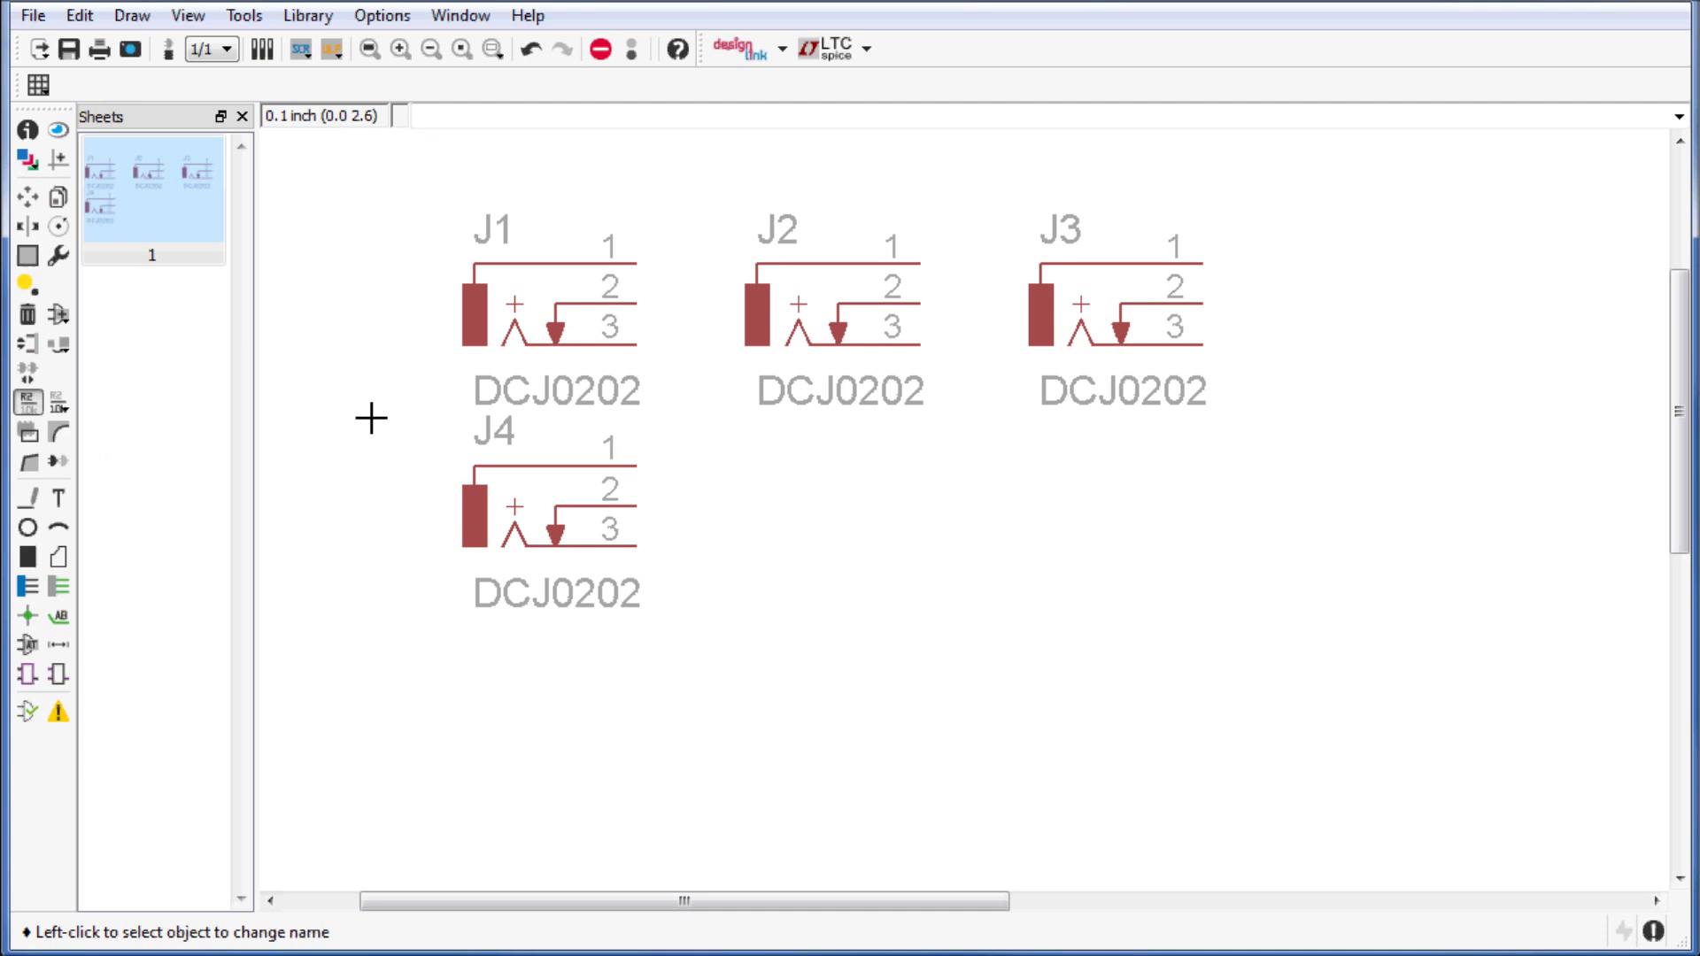
pyautogui.click(552, 375)
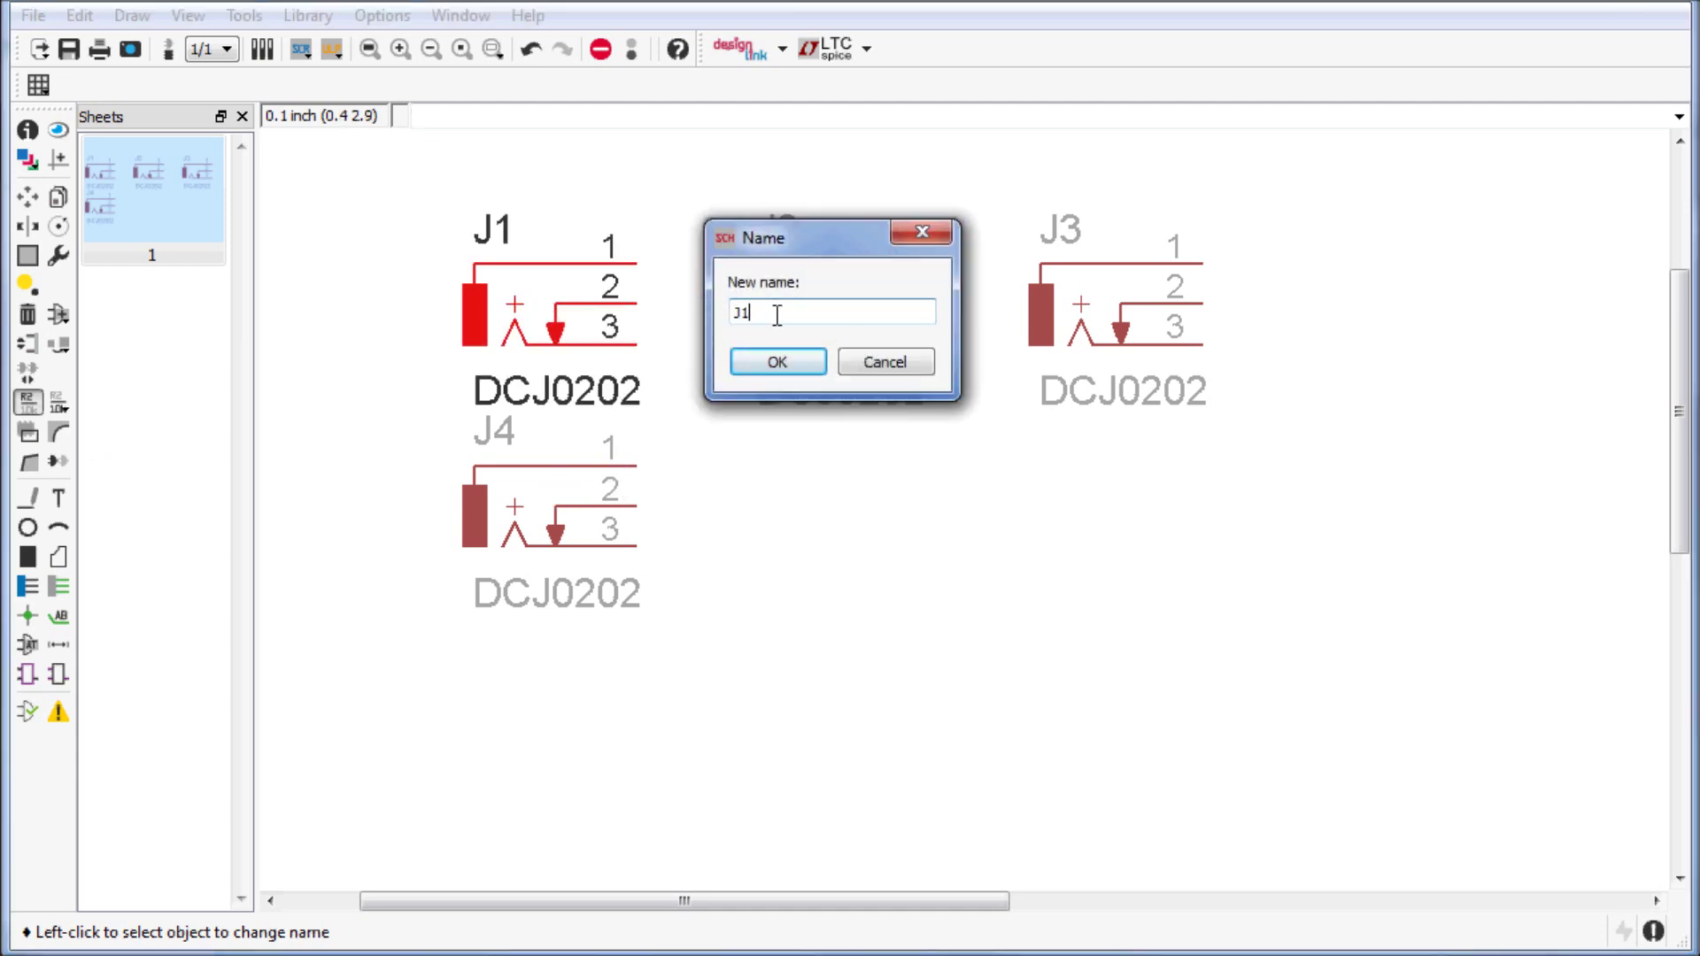
pyautogui.click(788, 364)
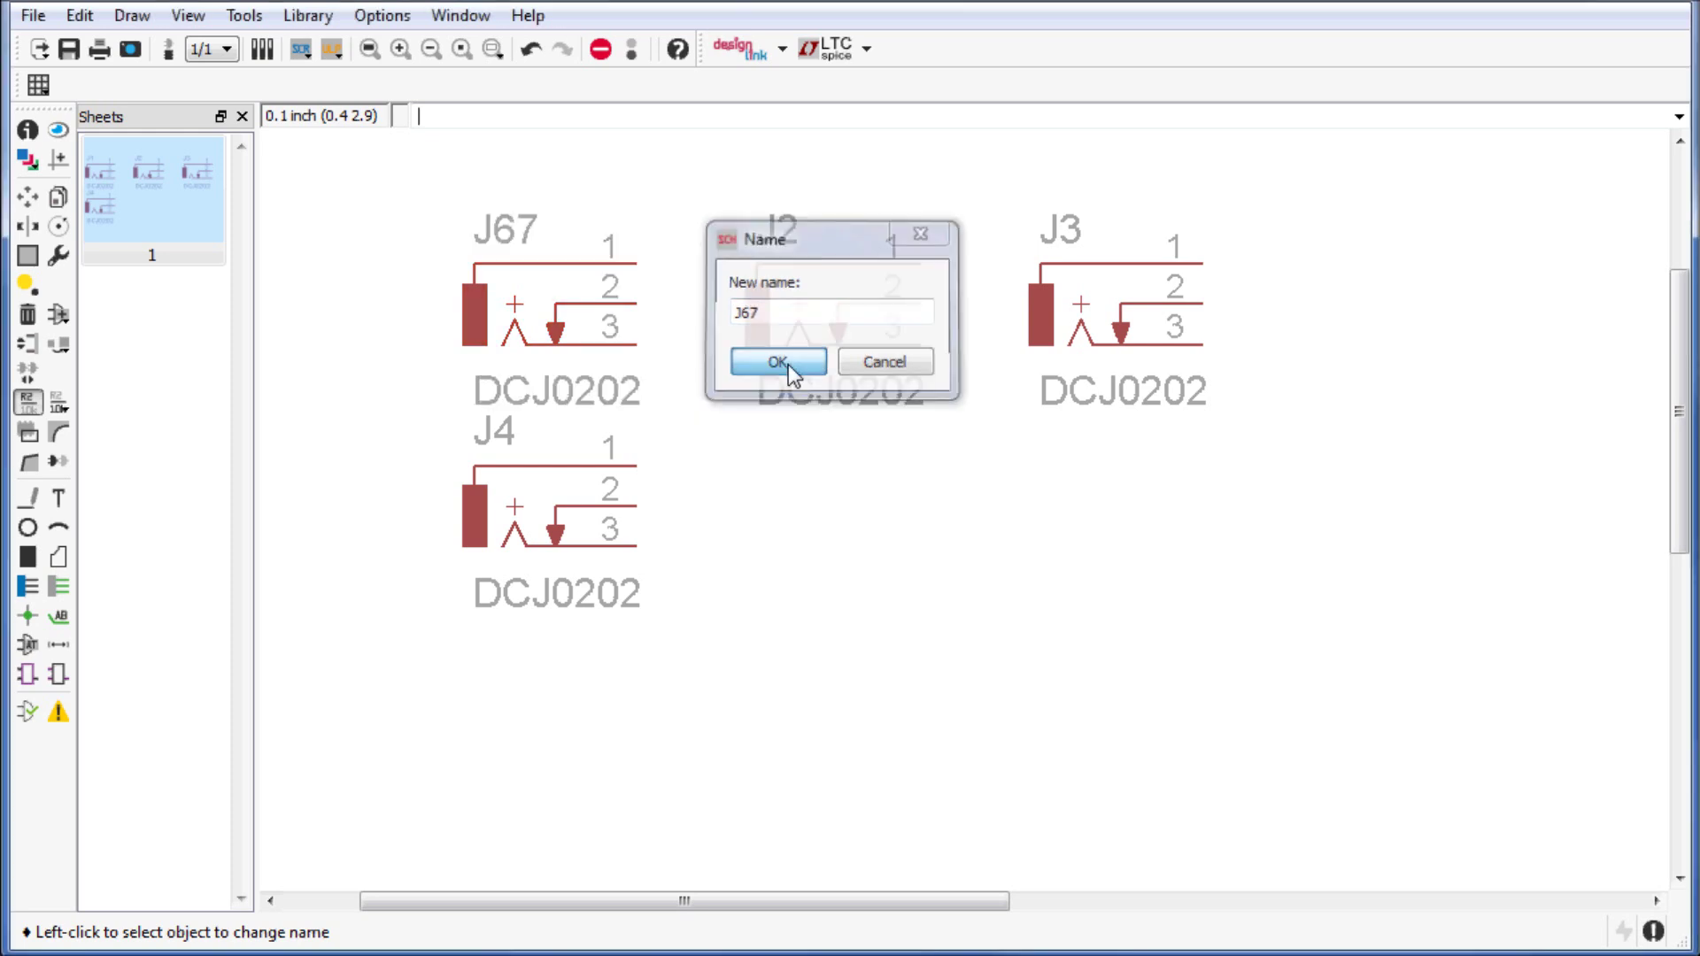
# - Try the Value tool on J67 and decline, keeping its value DCJ0202
pyautogui.click(57, 405)
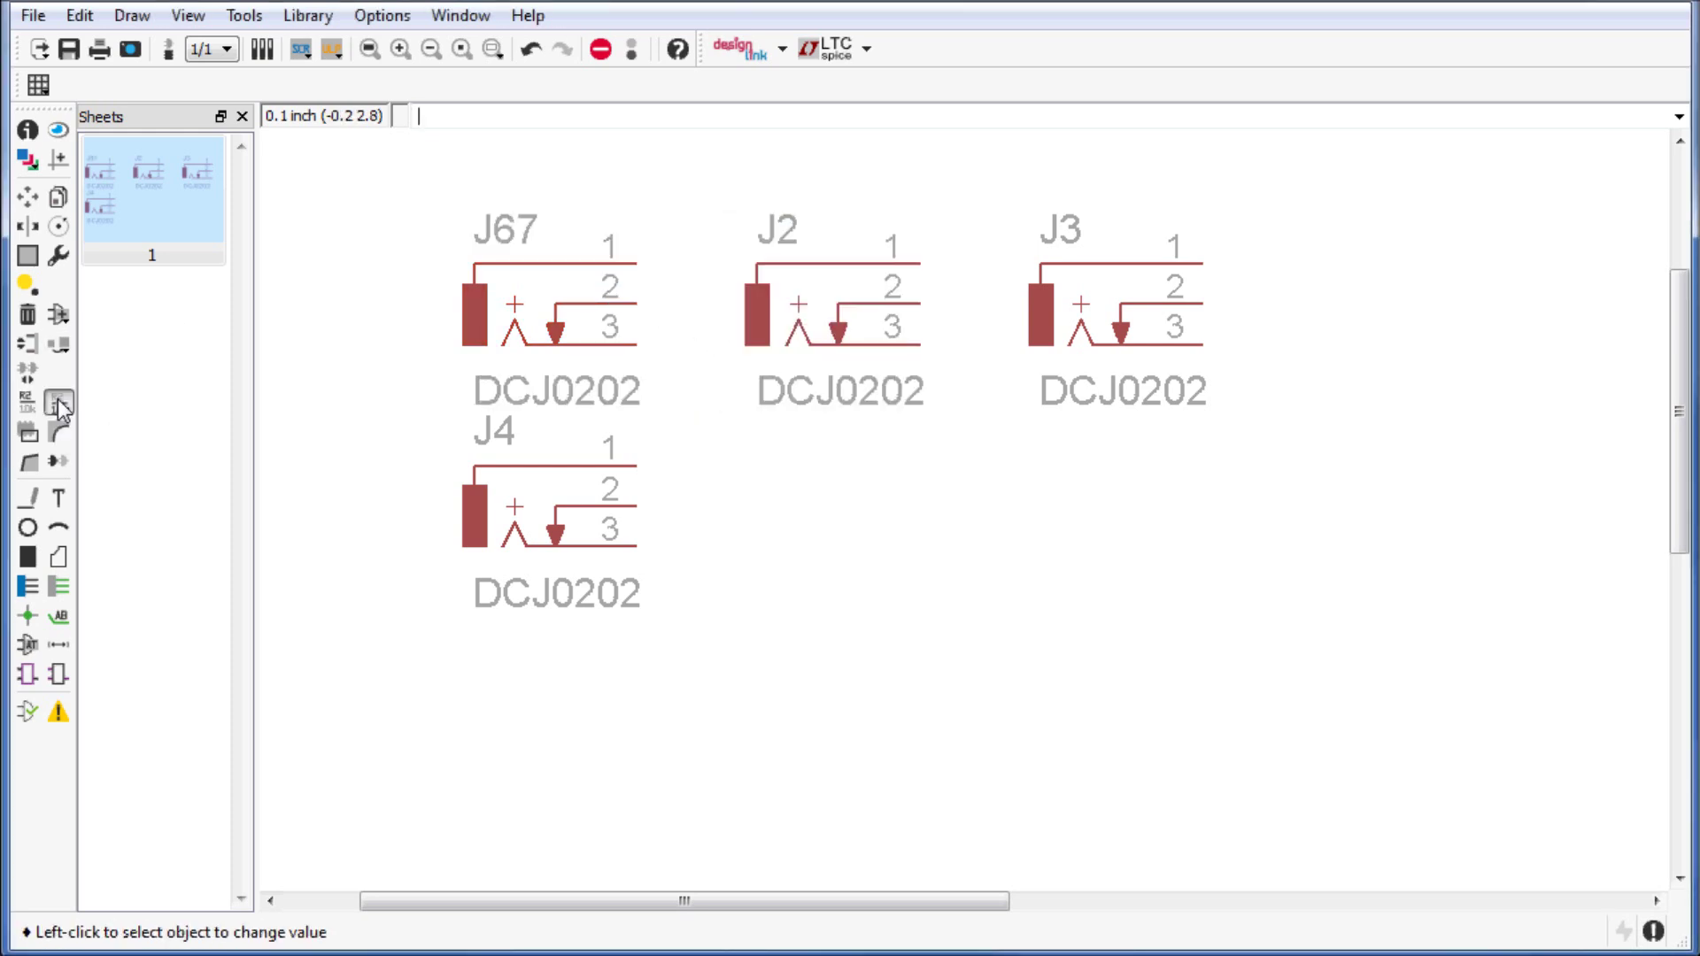
pyautogui.click(520, 298)
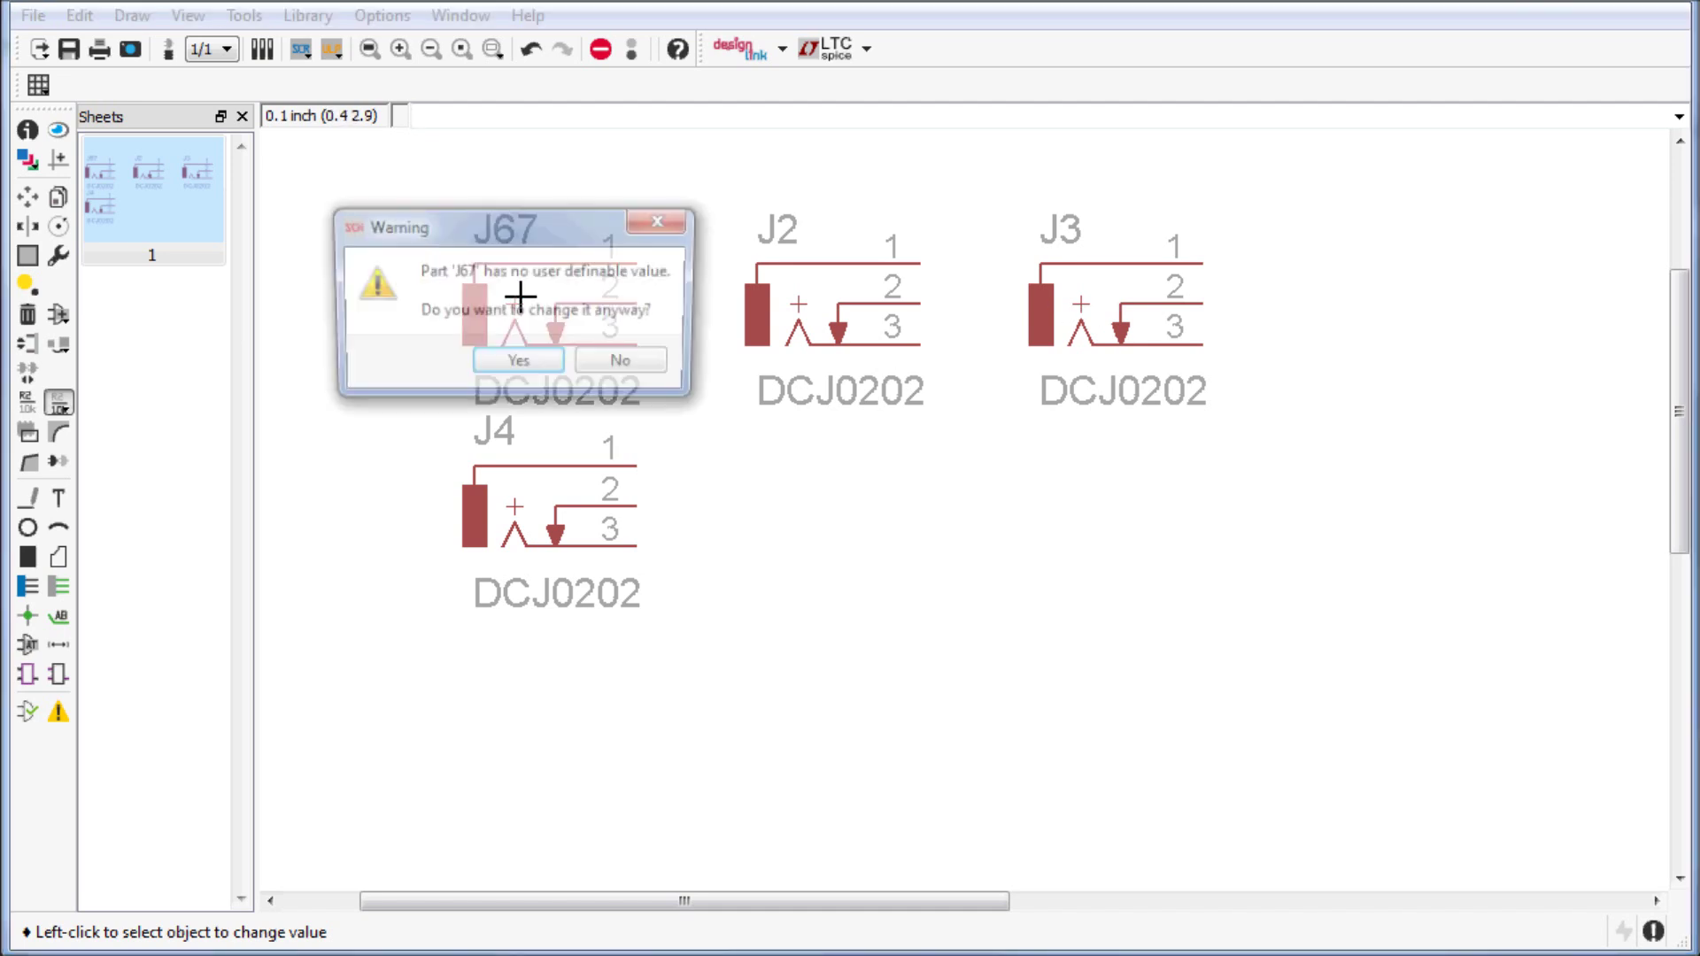
pyautogui.moveTo(459, 228); pyautogui.dragTo(523, 222)
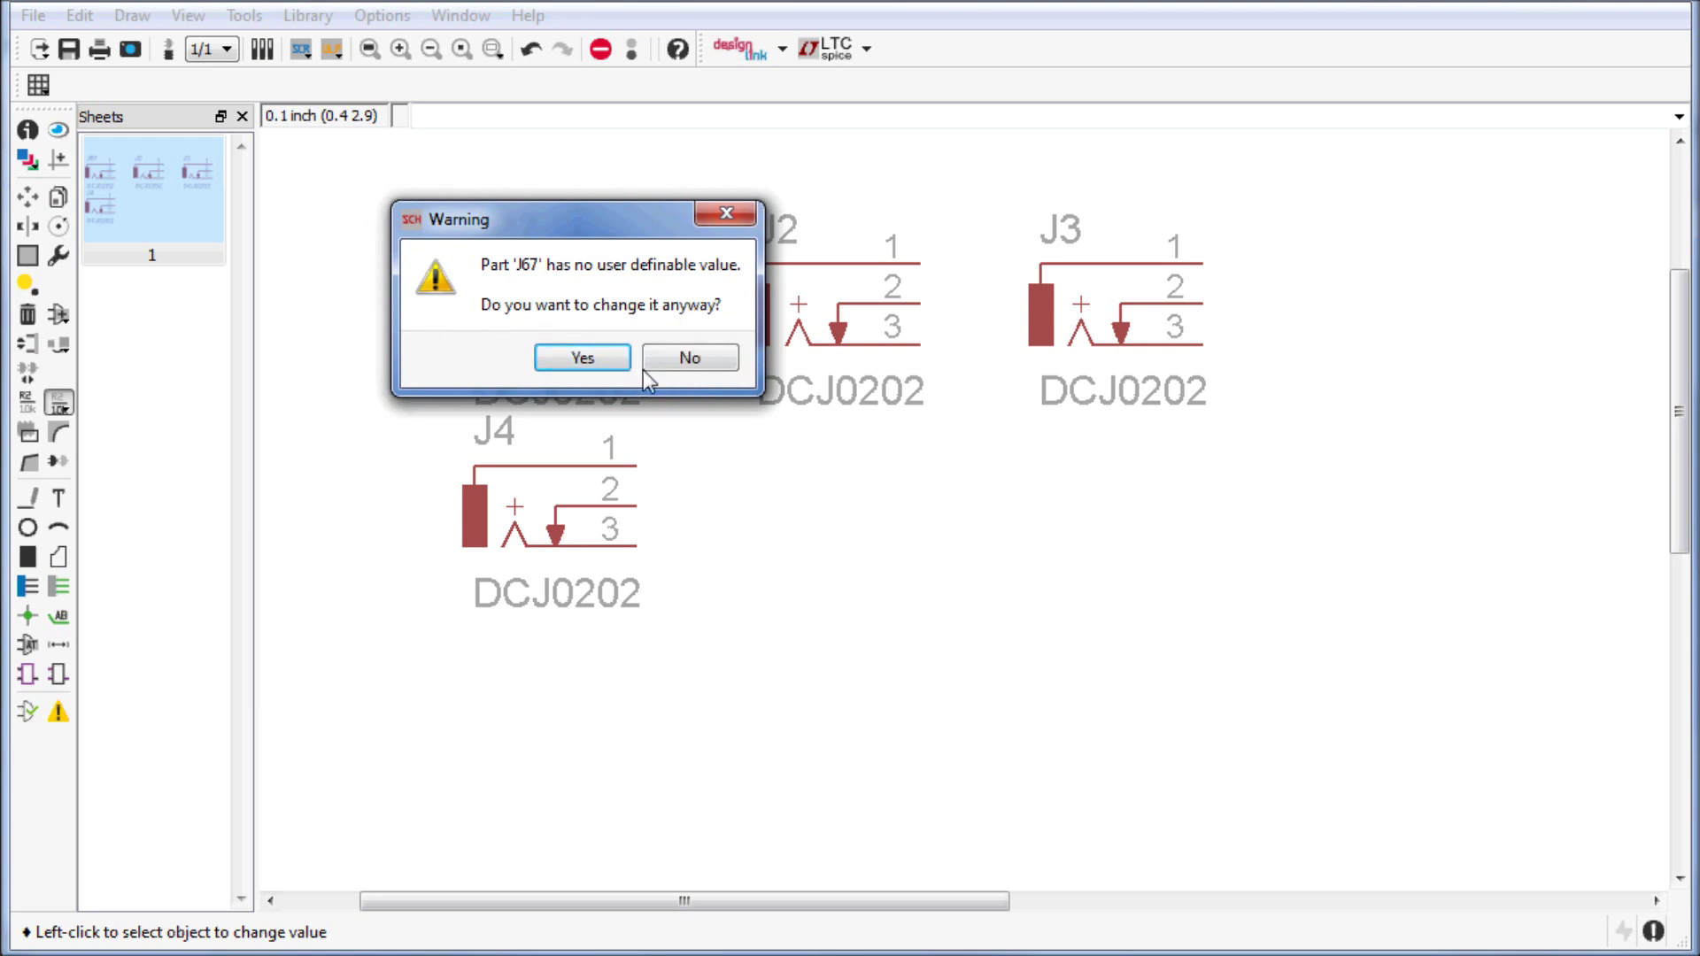
pyautogui.click(688, 365)
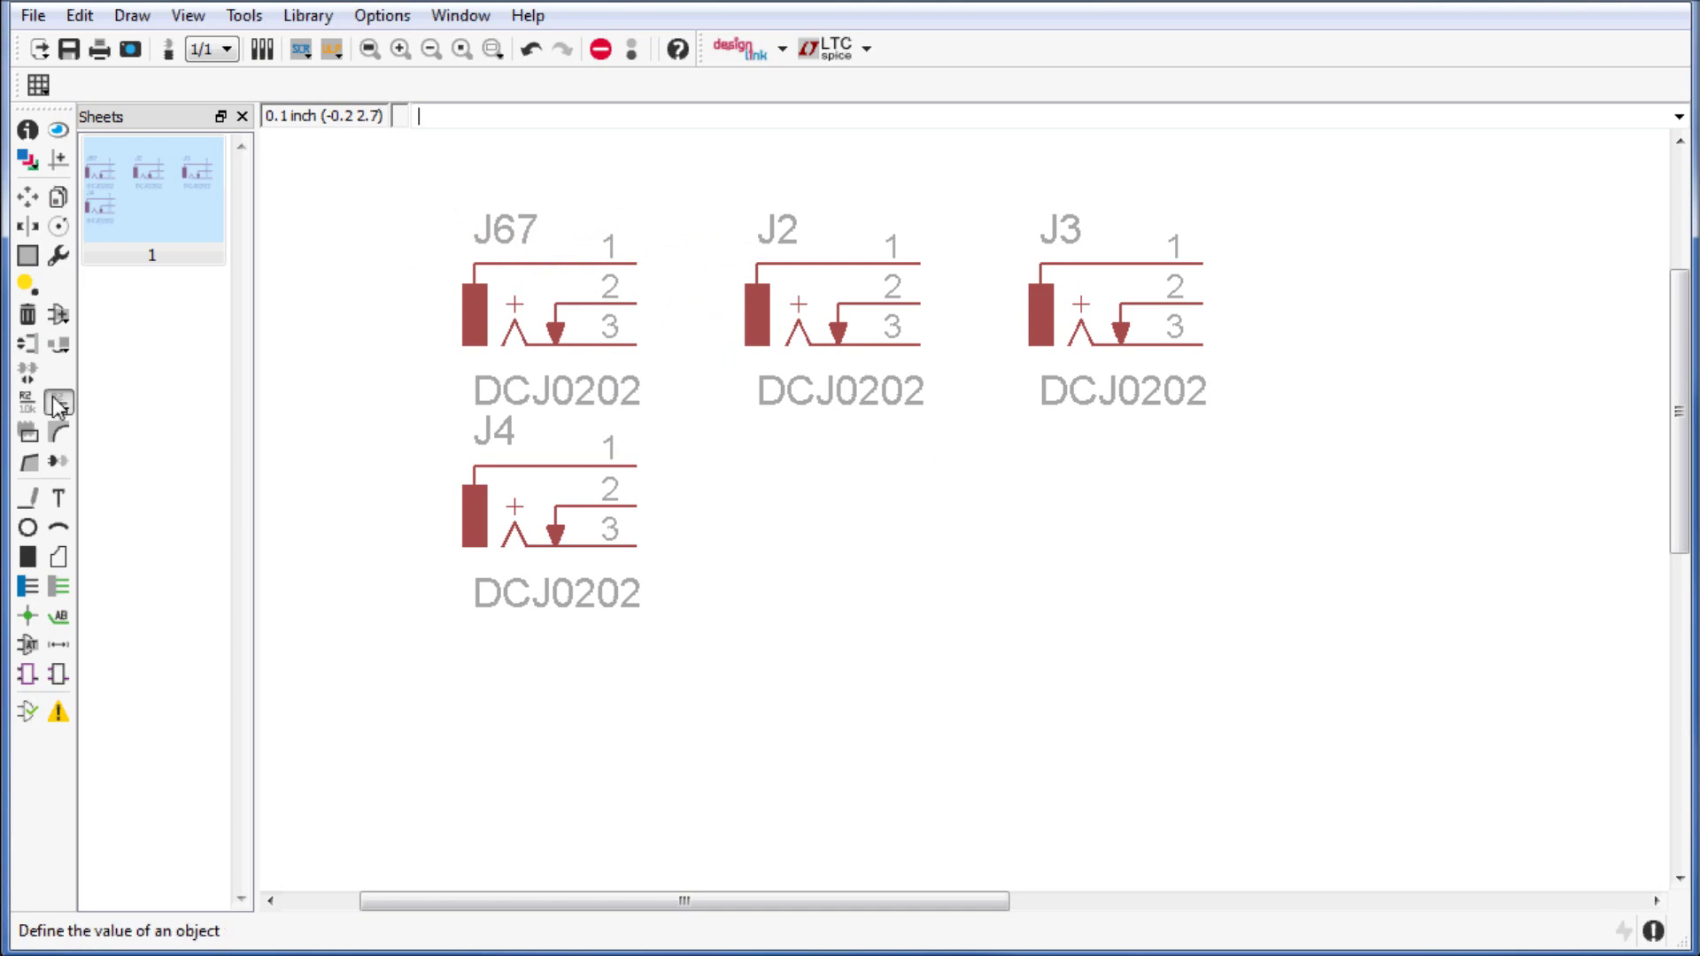
# - In the Add parts library, expand the resistor library and select the American resistor symbol
pyautogui.click(57, 317)
pyautogui.scroll(-15, 142, 284)
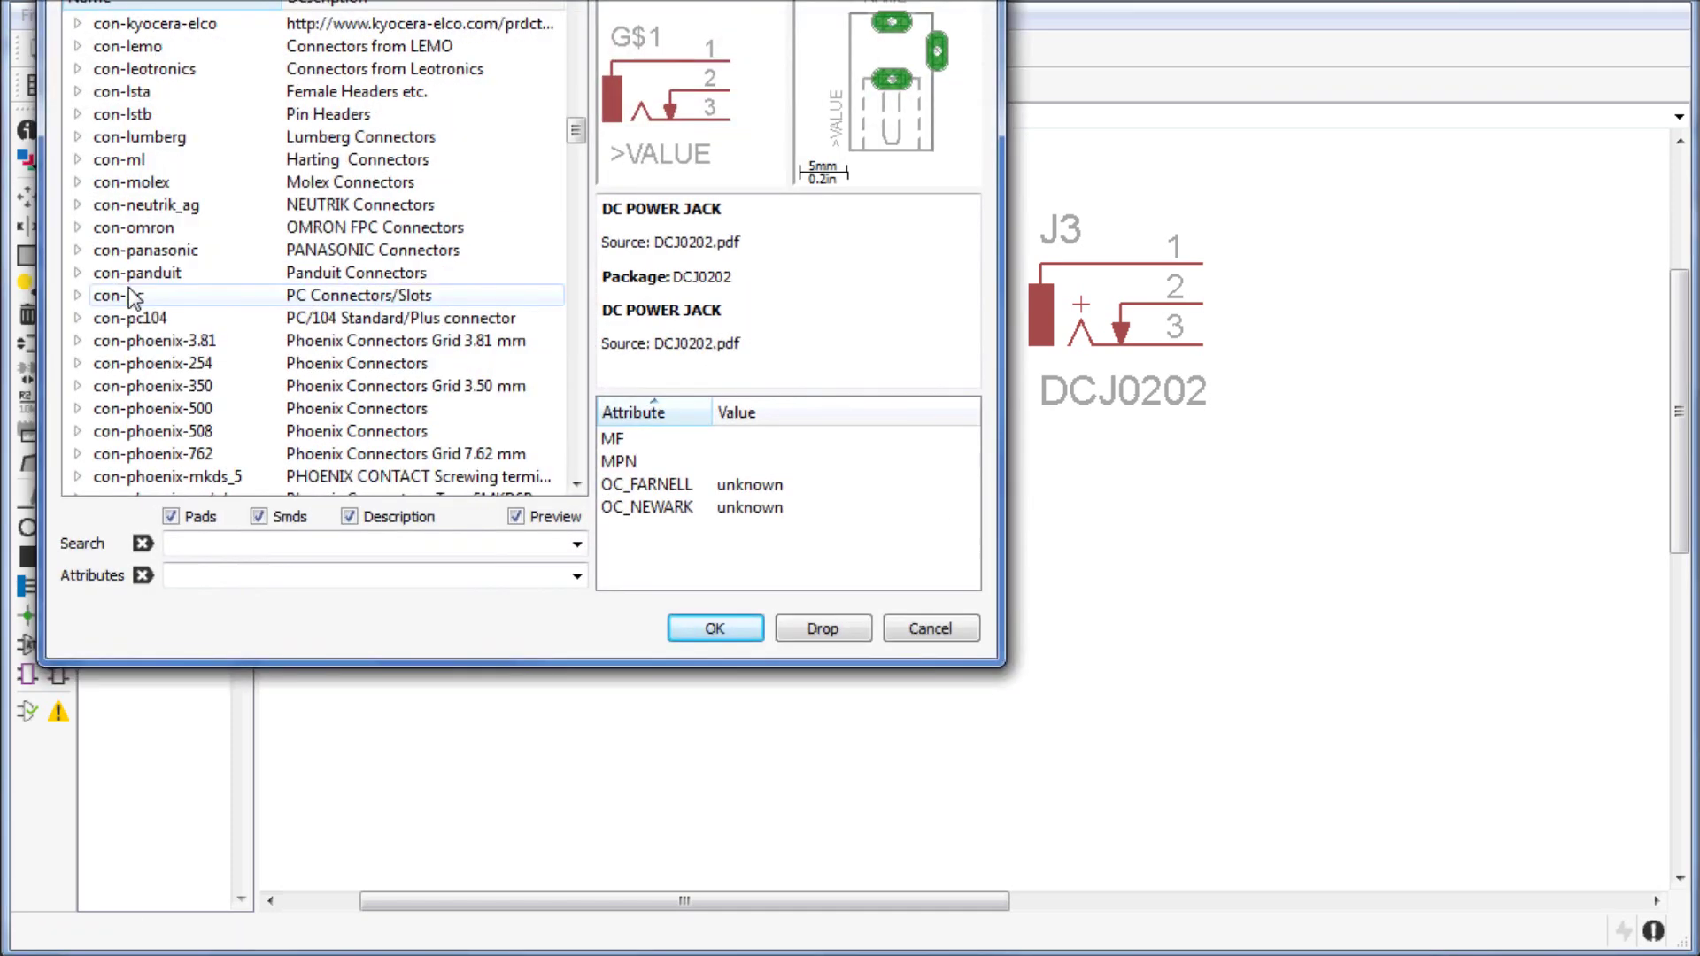
pyautogui.scroll(-20, 126, 301)
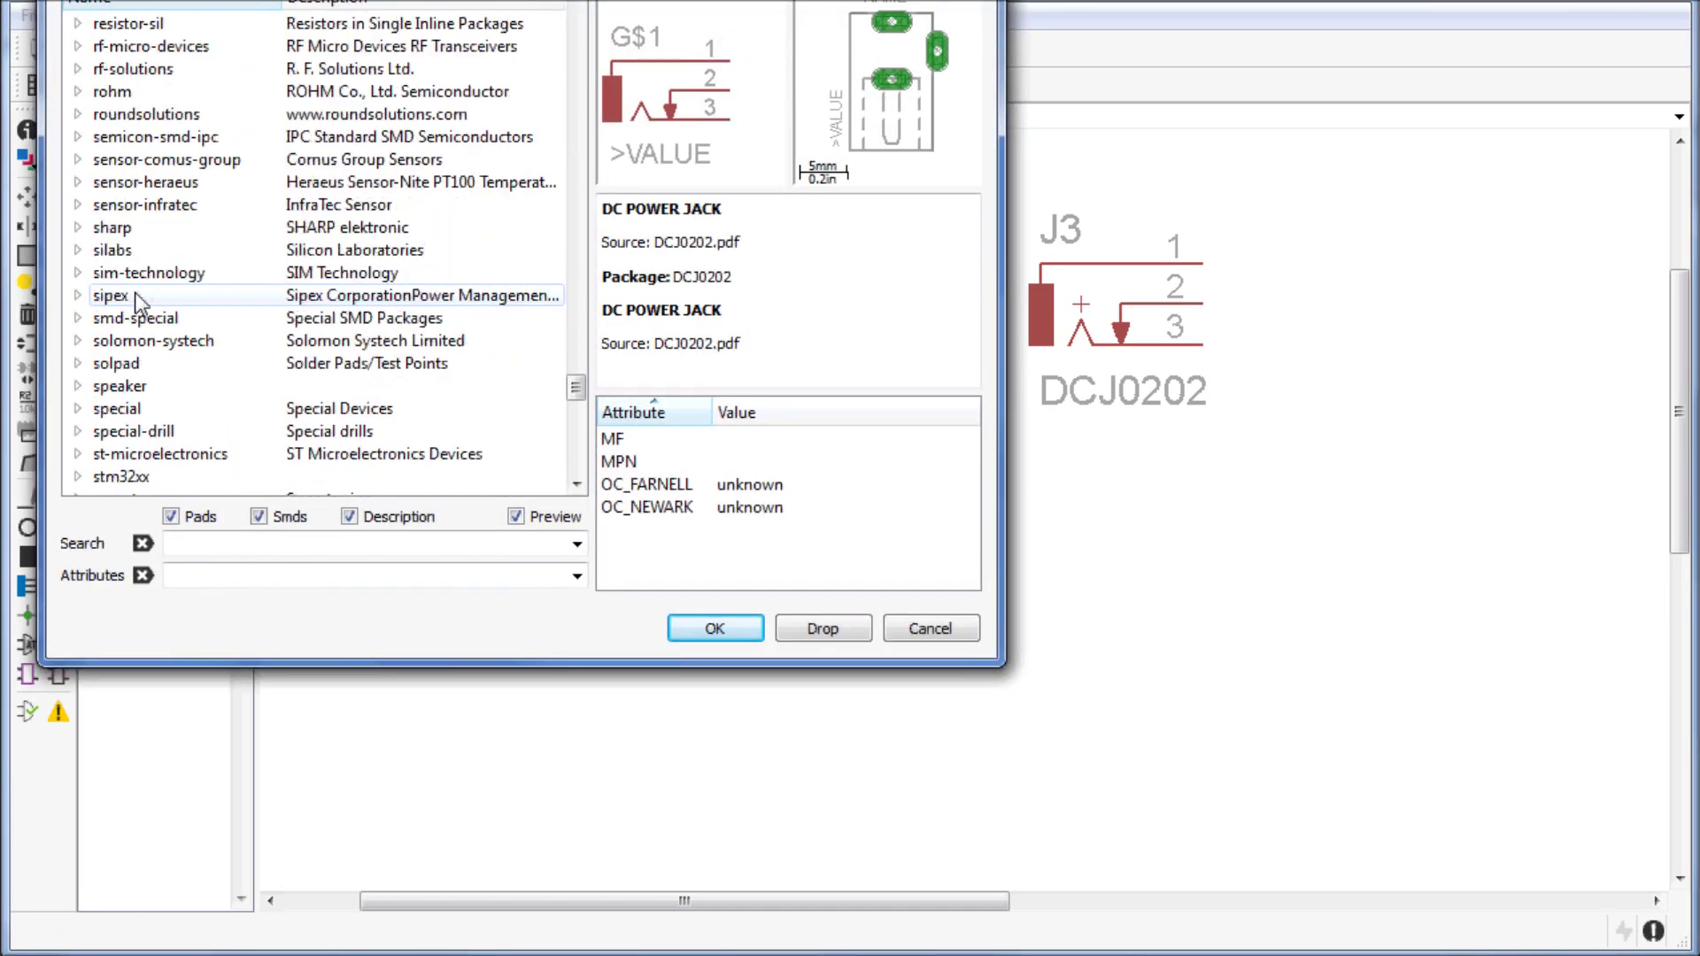
pyautogui.scroll(4, 126, 301)
pyautogui.click(76, 138)
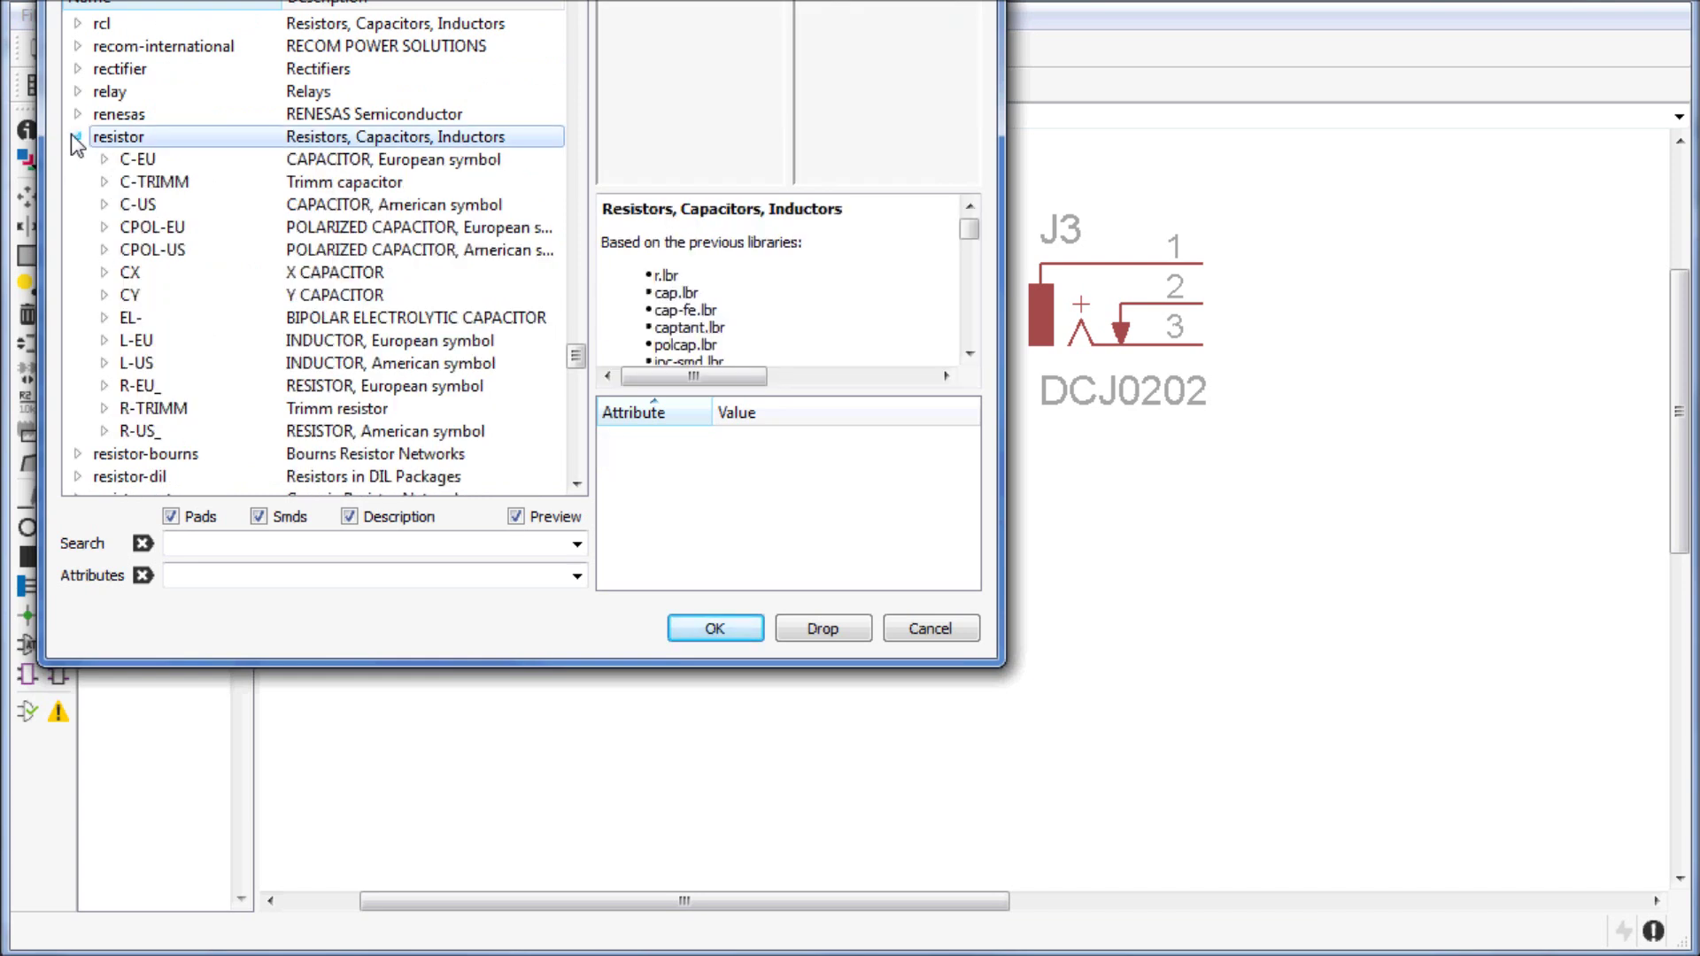
pyautogui.click(149, 431)
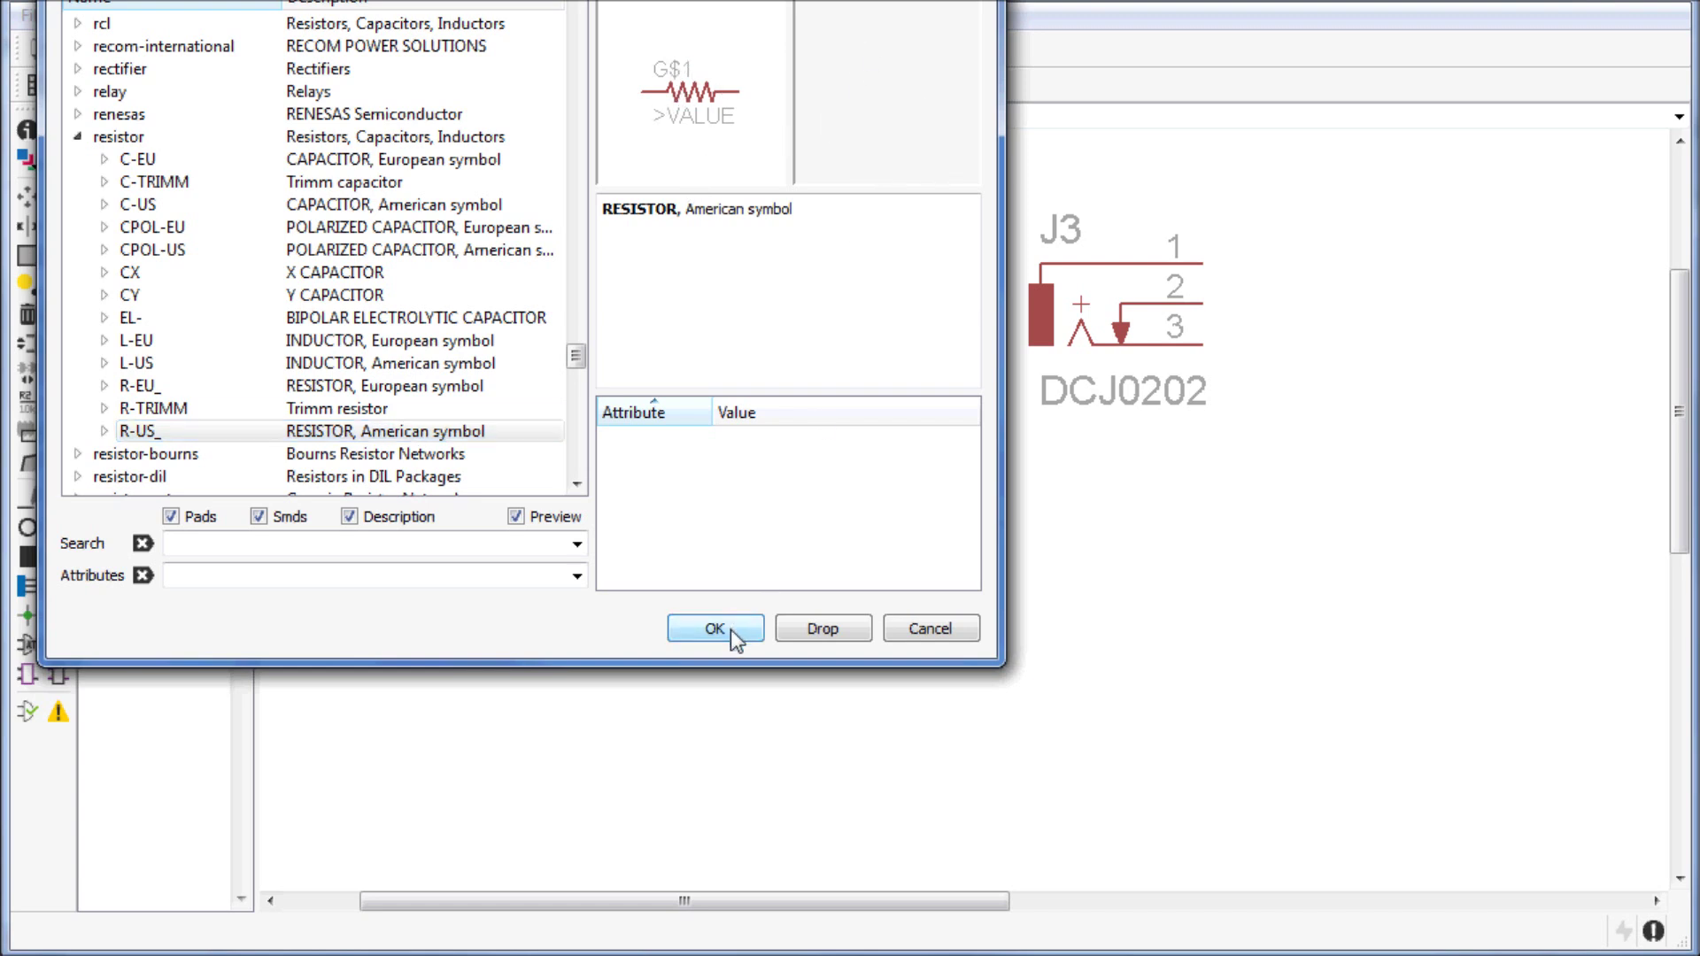
# - Choose the M0805 package variant, R-US_M0805, and confirm adding it
pyautogui.click(105, 431)
pyautogui.moveTo(221, 48); pyautogui.dragTo(228, 229)
pyautogui.scroll(-2, 244, 280)
pyautogui.scroll(-2, 244, 287)
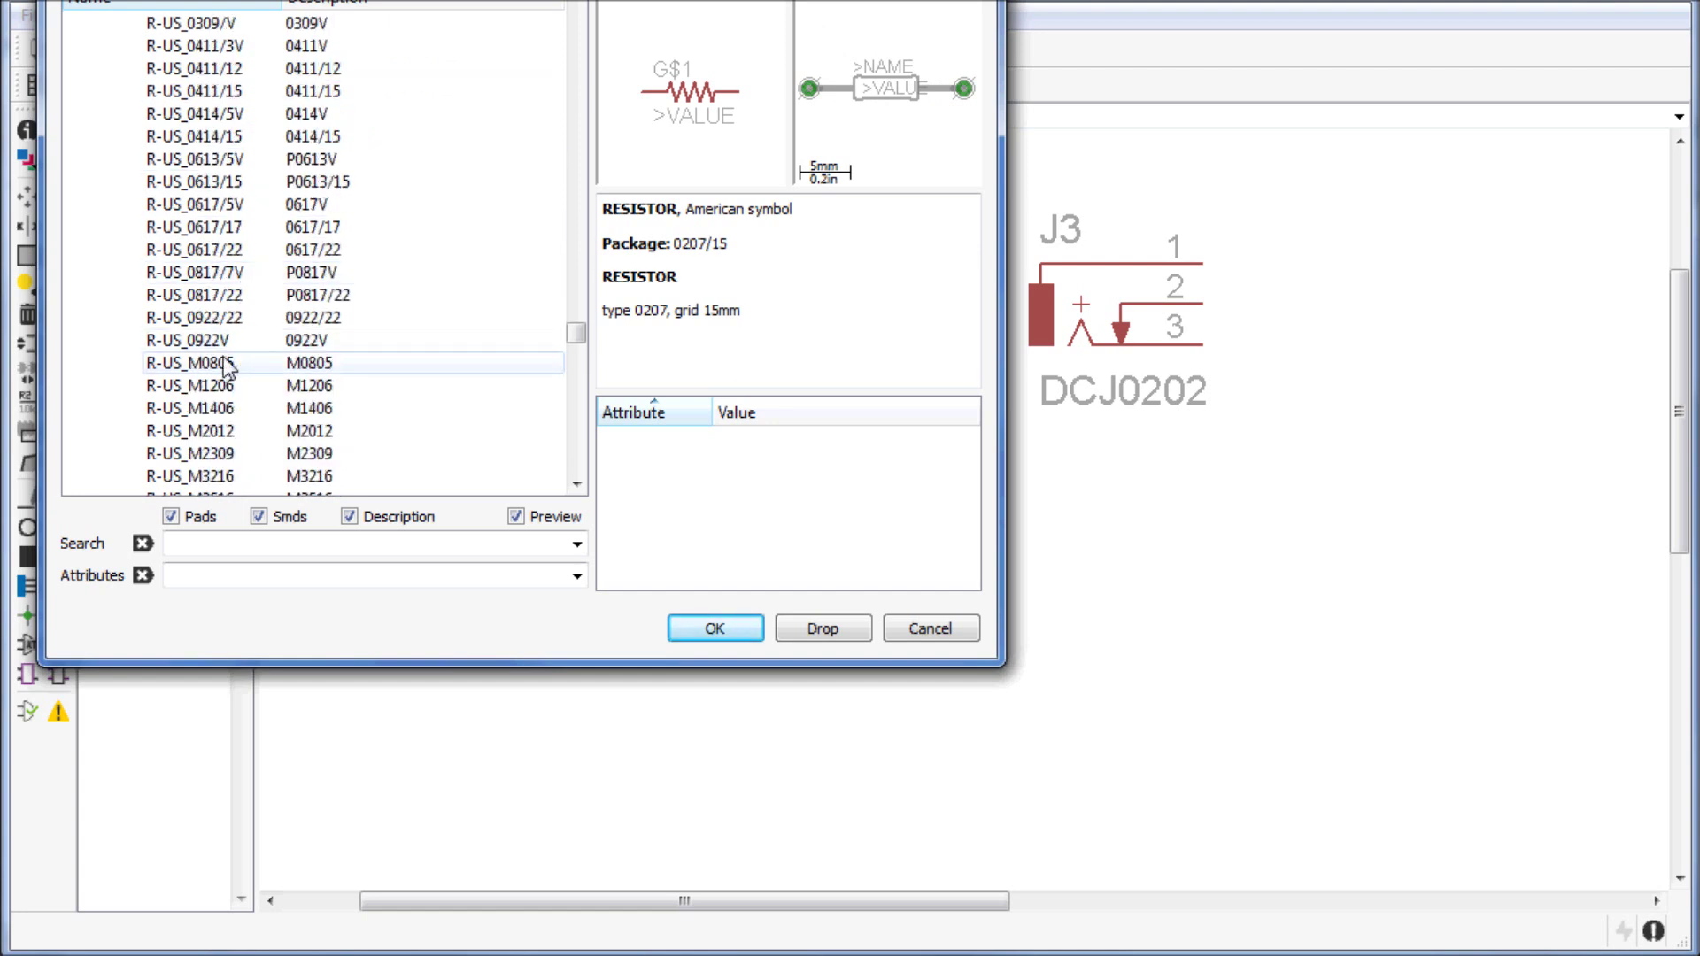
pyautogui.scroll(-2, 235, 340)
pyautogui.click(247, 345)
pyautogui.click(244, 273)
pyautogui.scroll(2, 243, 273)
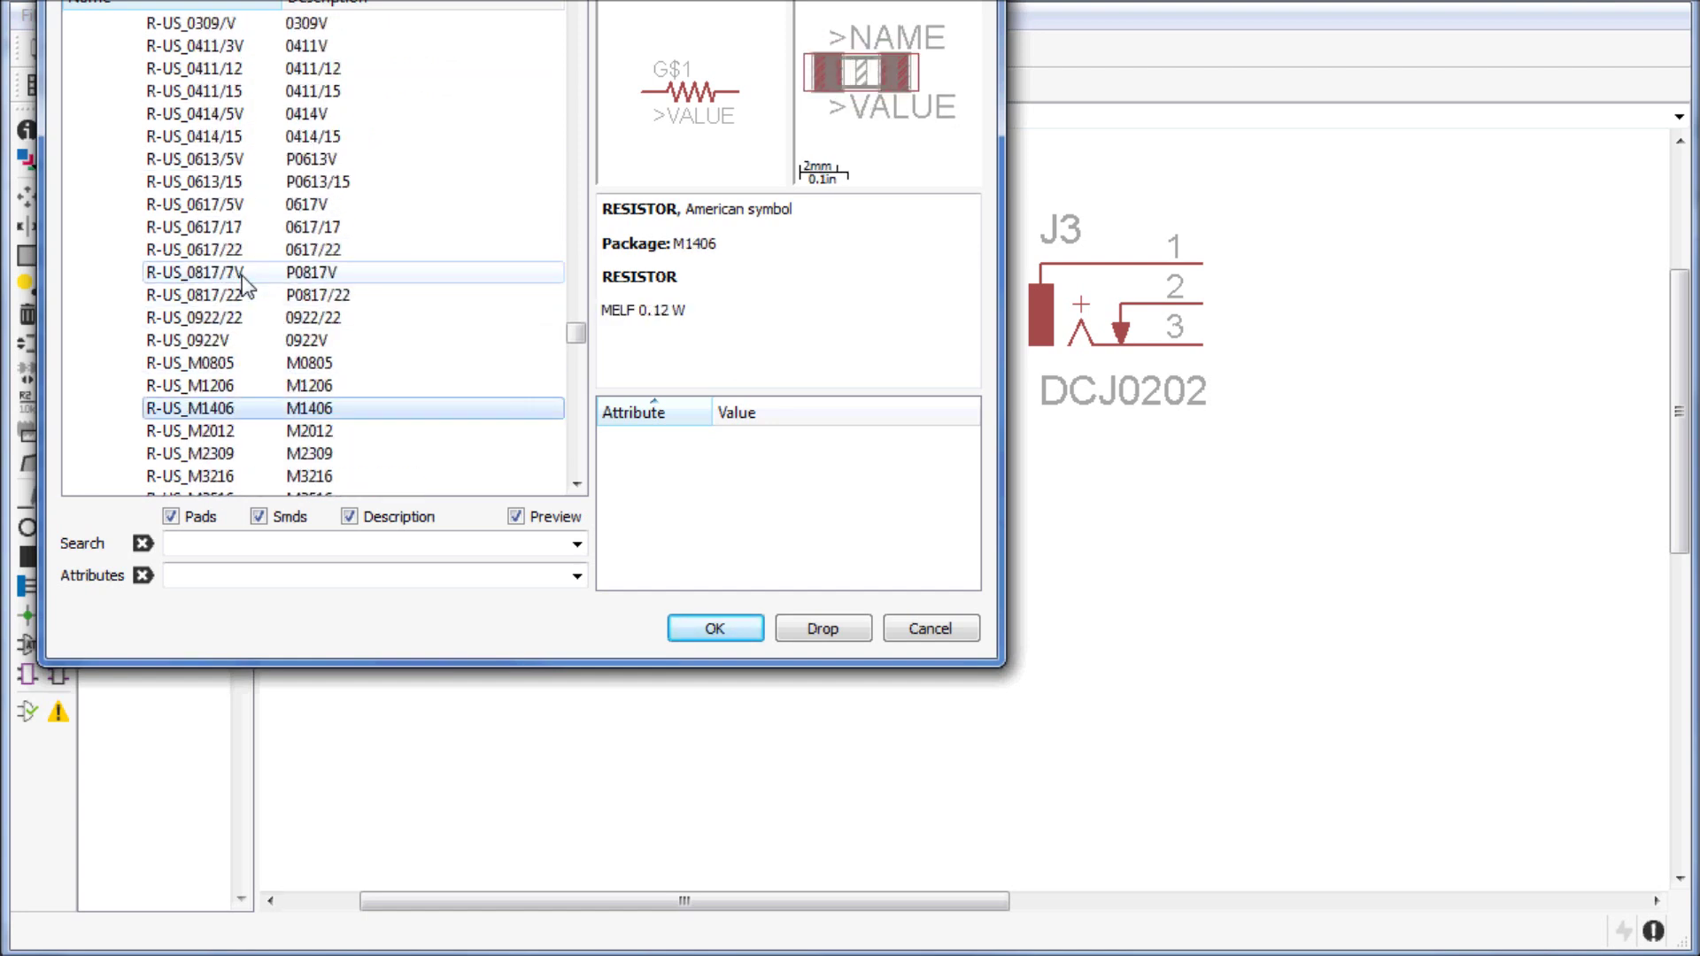
pyautogui.click(249, 364)
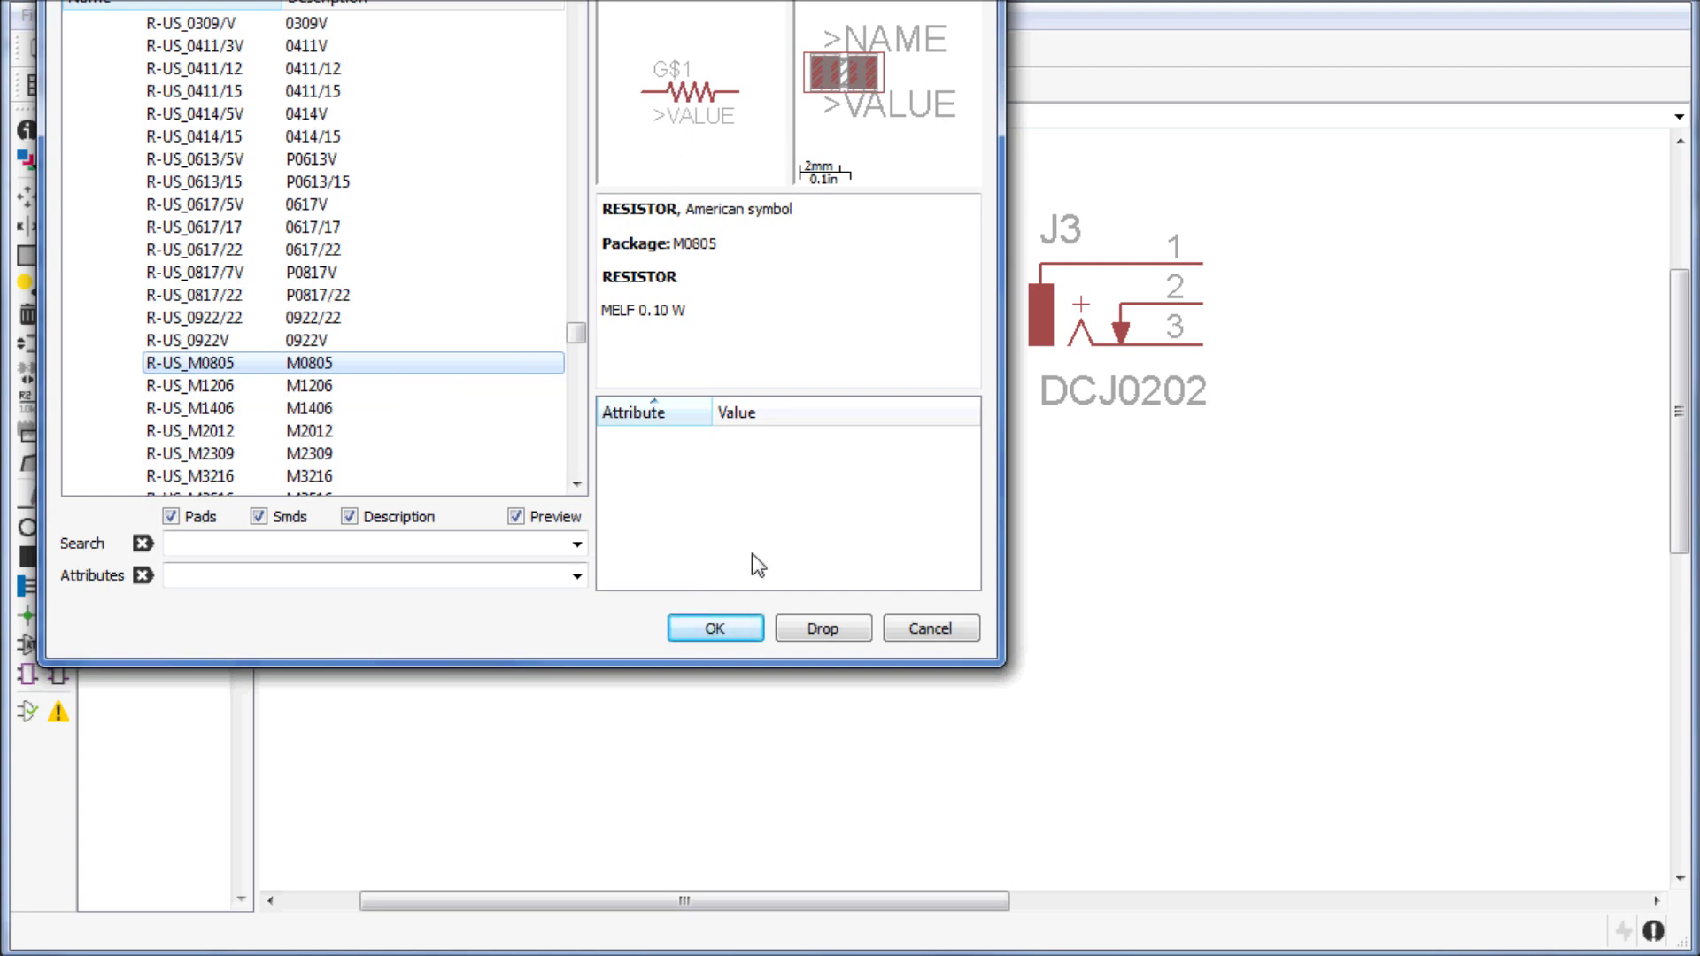
pyautogui.click(716, 629)
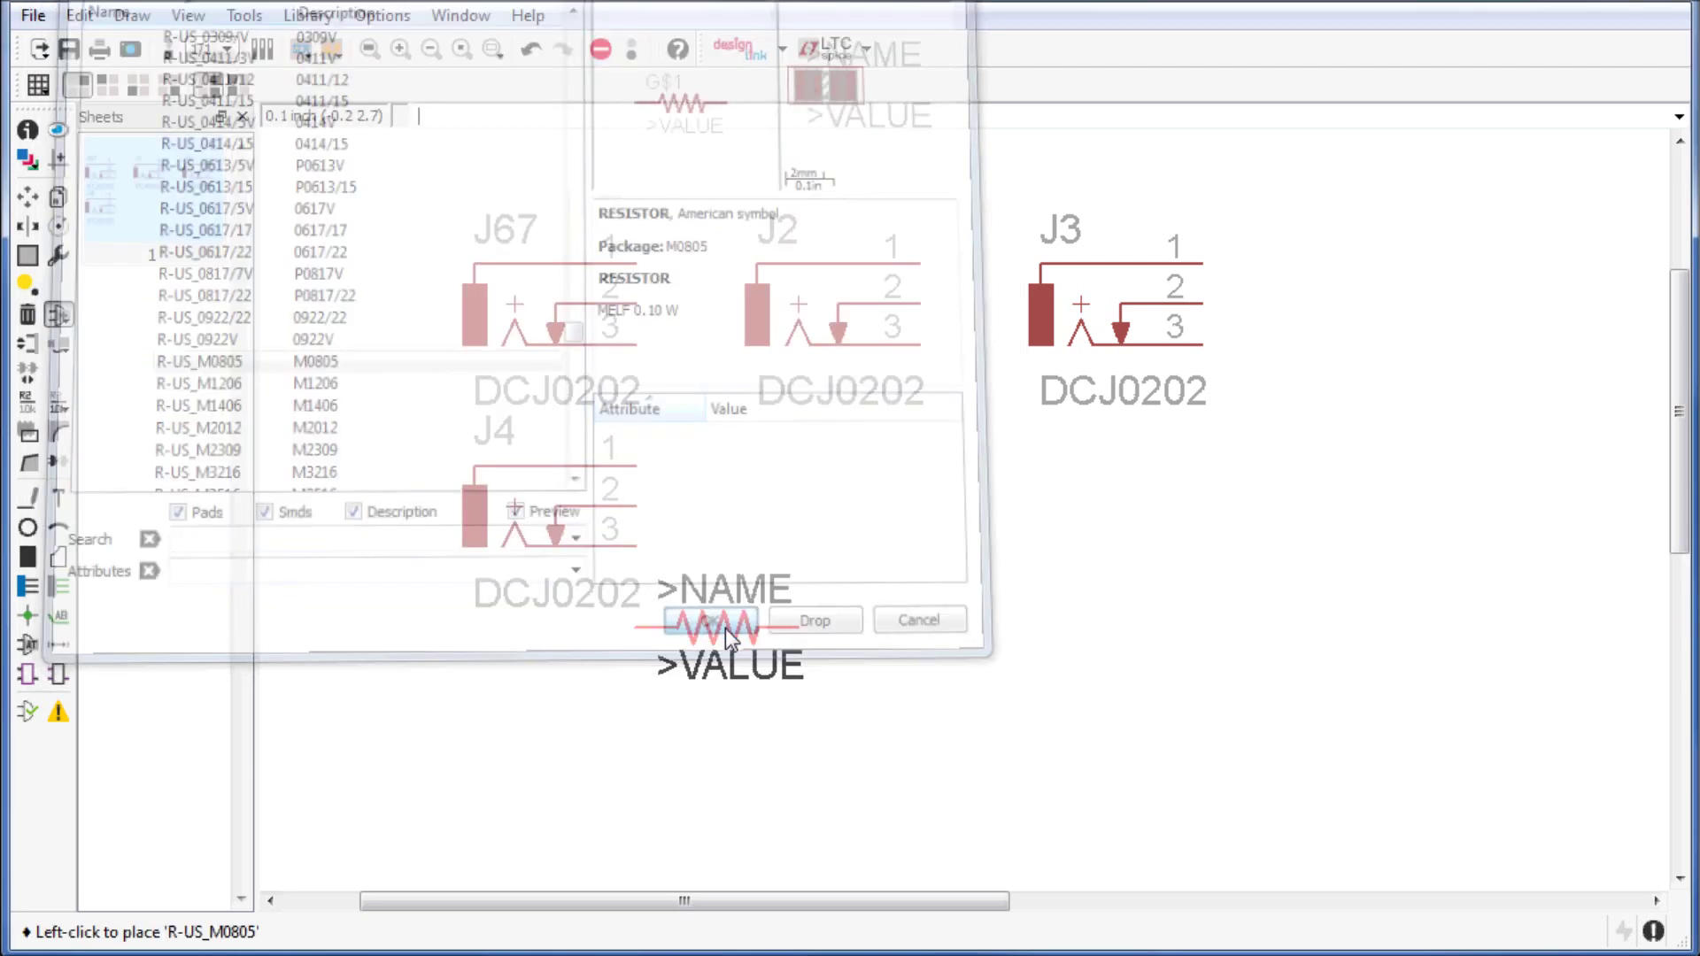
# - Place resistor R1 to the right of J4 and stop adding further parts
pyautogui.click(872, 542)
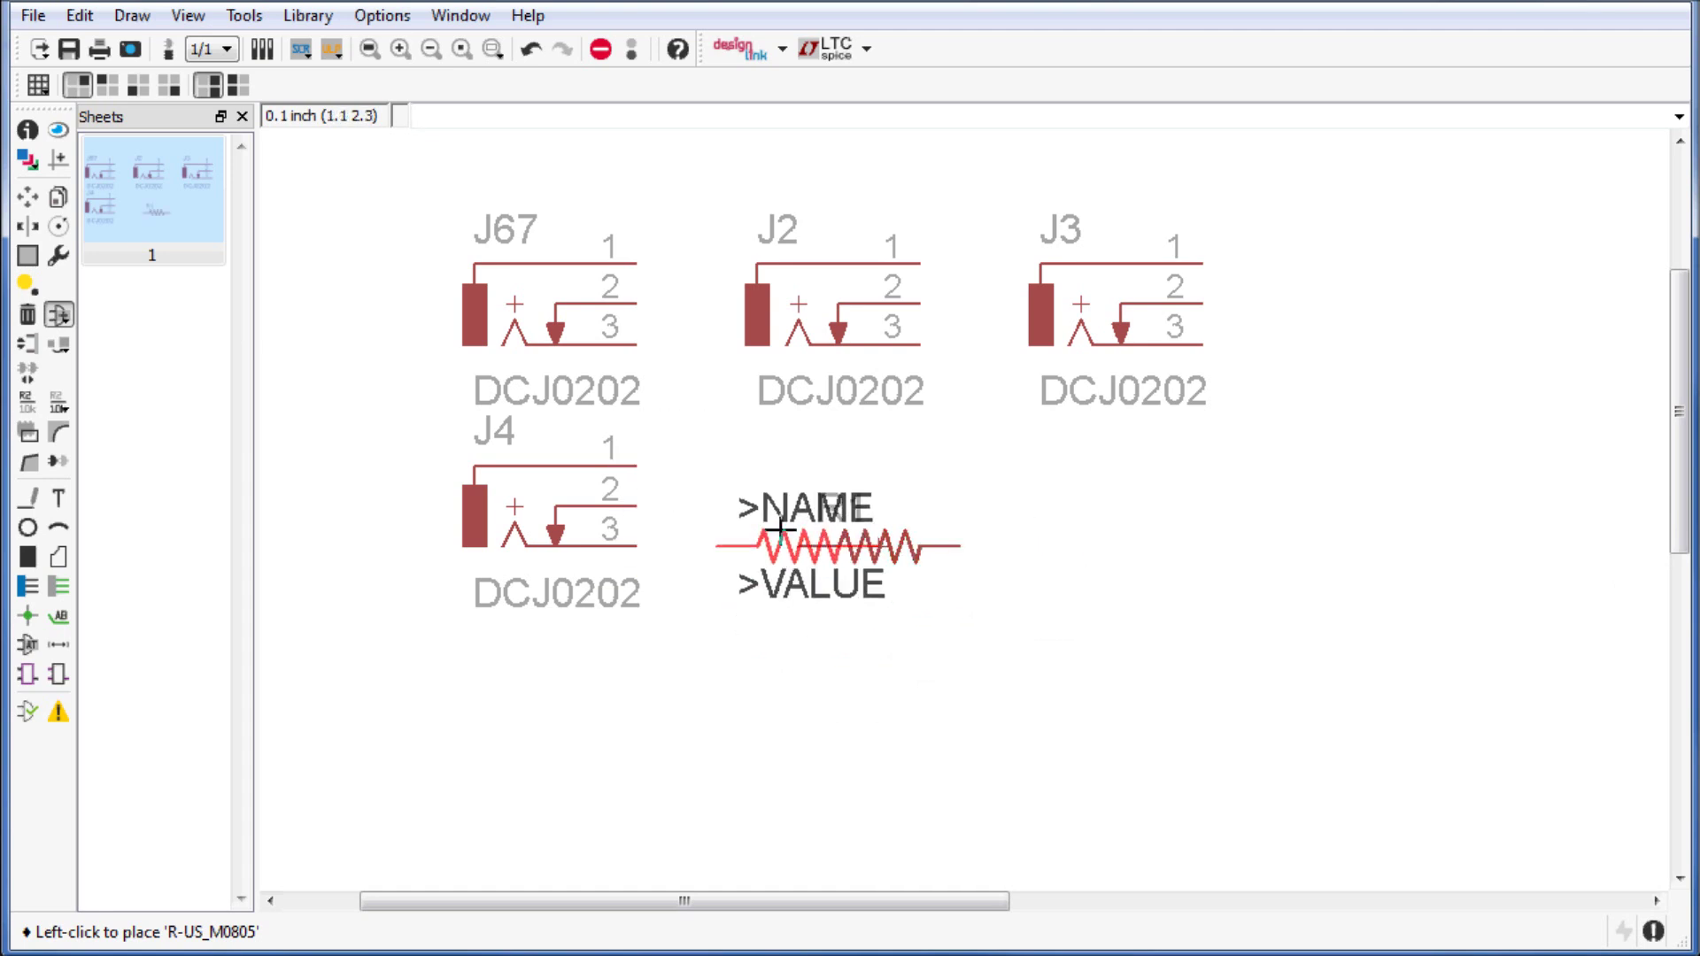
pyautogui.press('Escape')
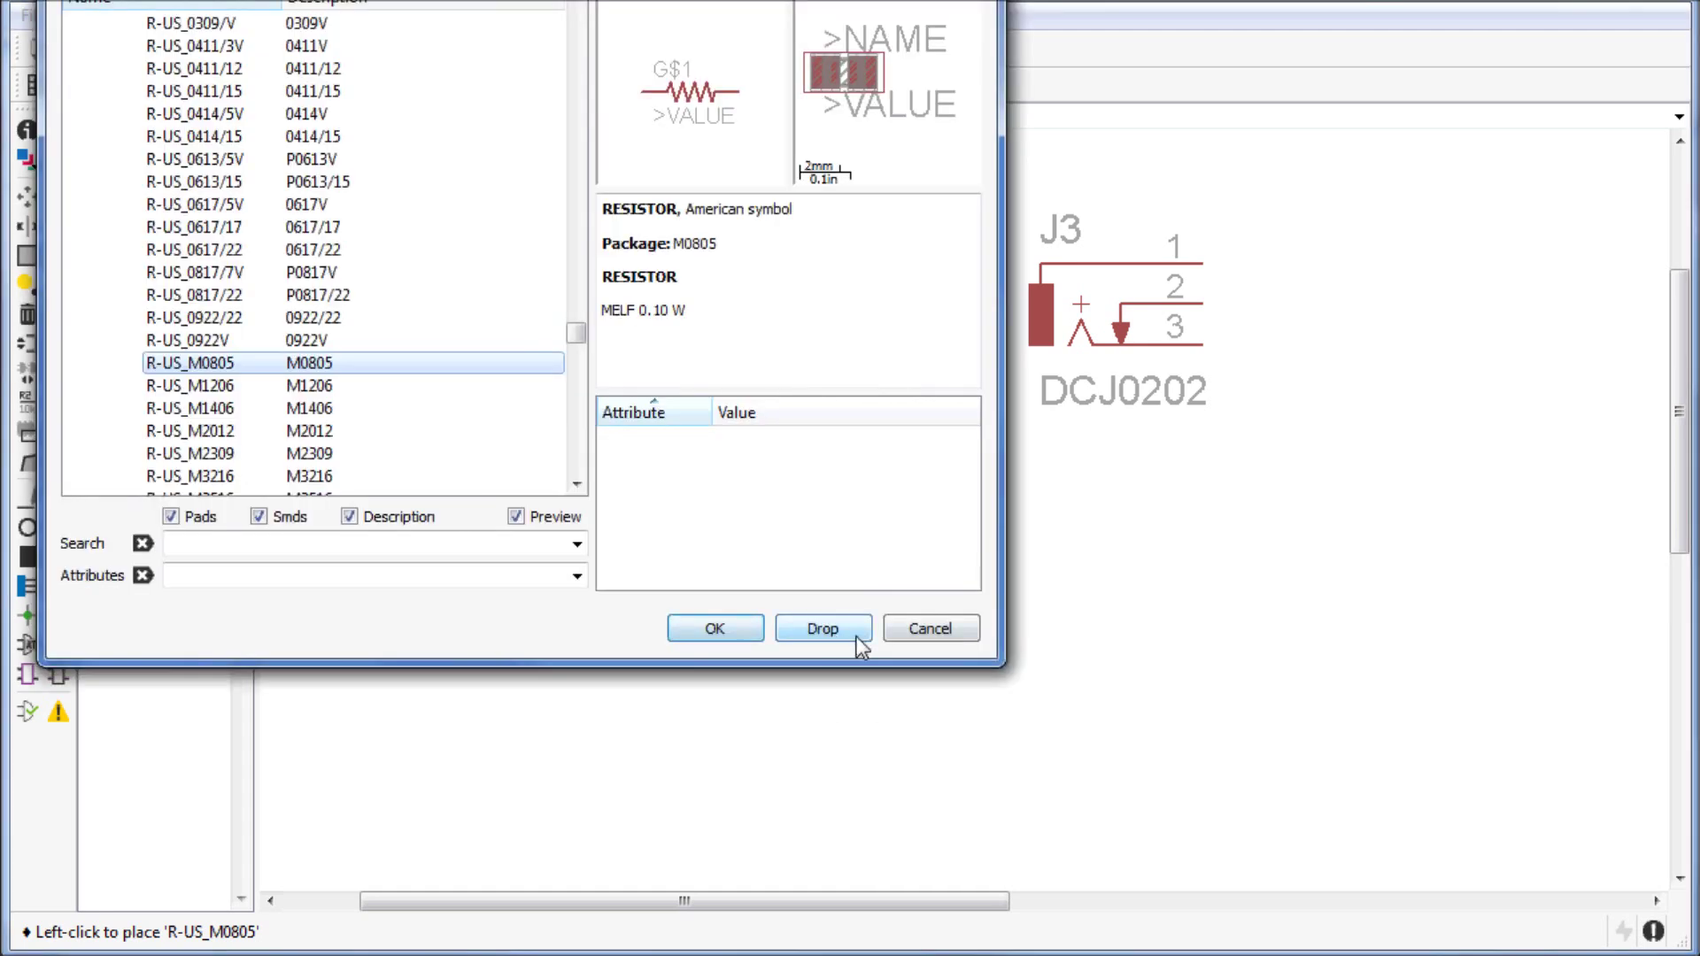
pyautogui.click(921, 625)
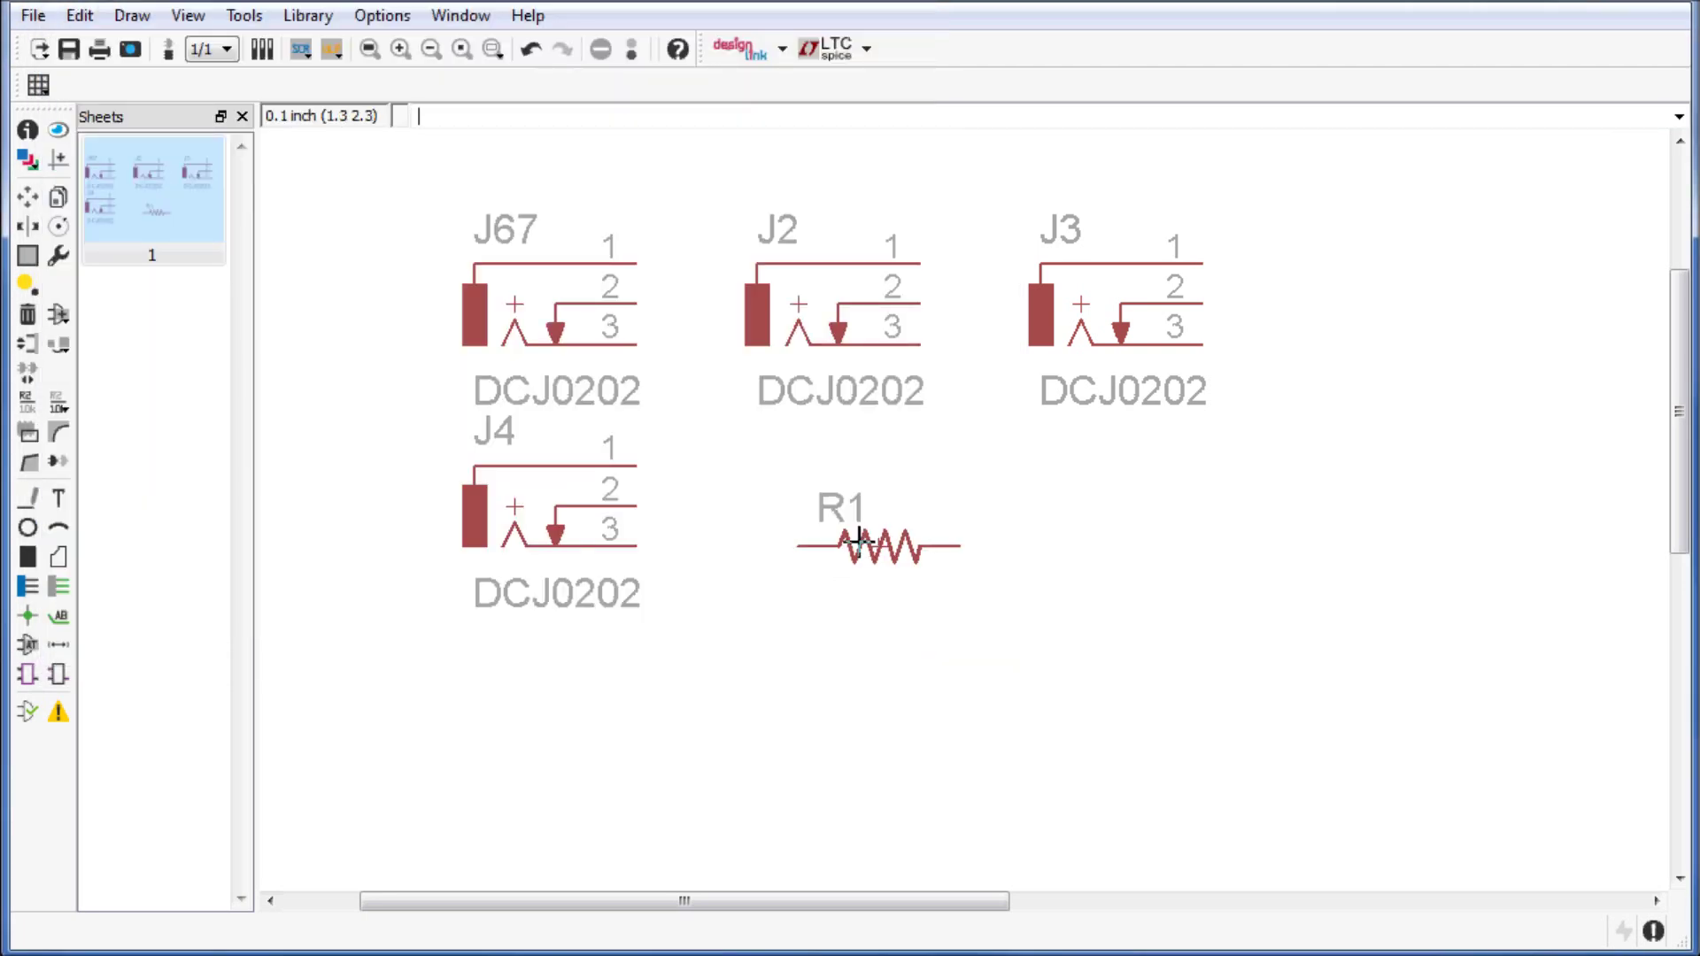
# - Set resistor R1's value to 120 with the Value tool
pyautogui.click(58, 405)
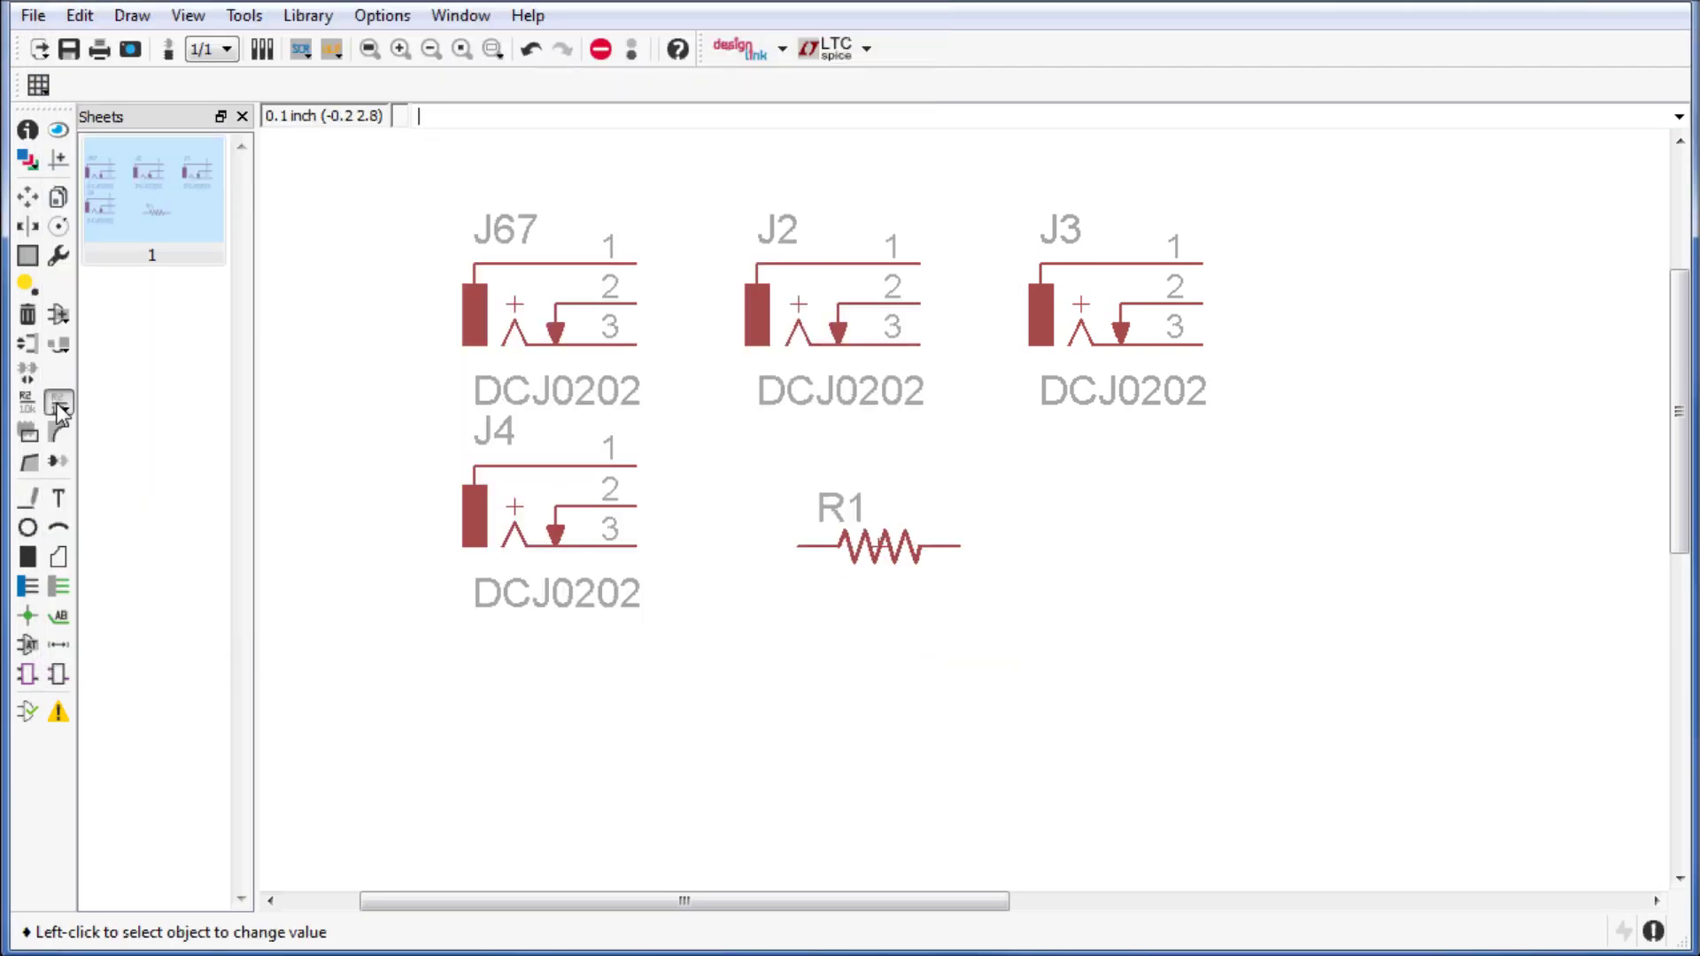
pyautogui.click(879, 535)
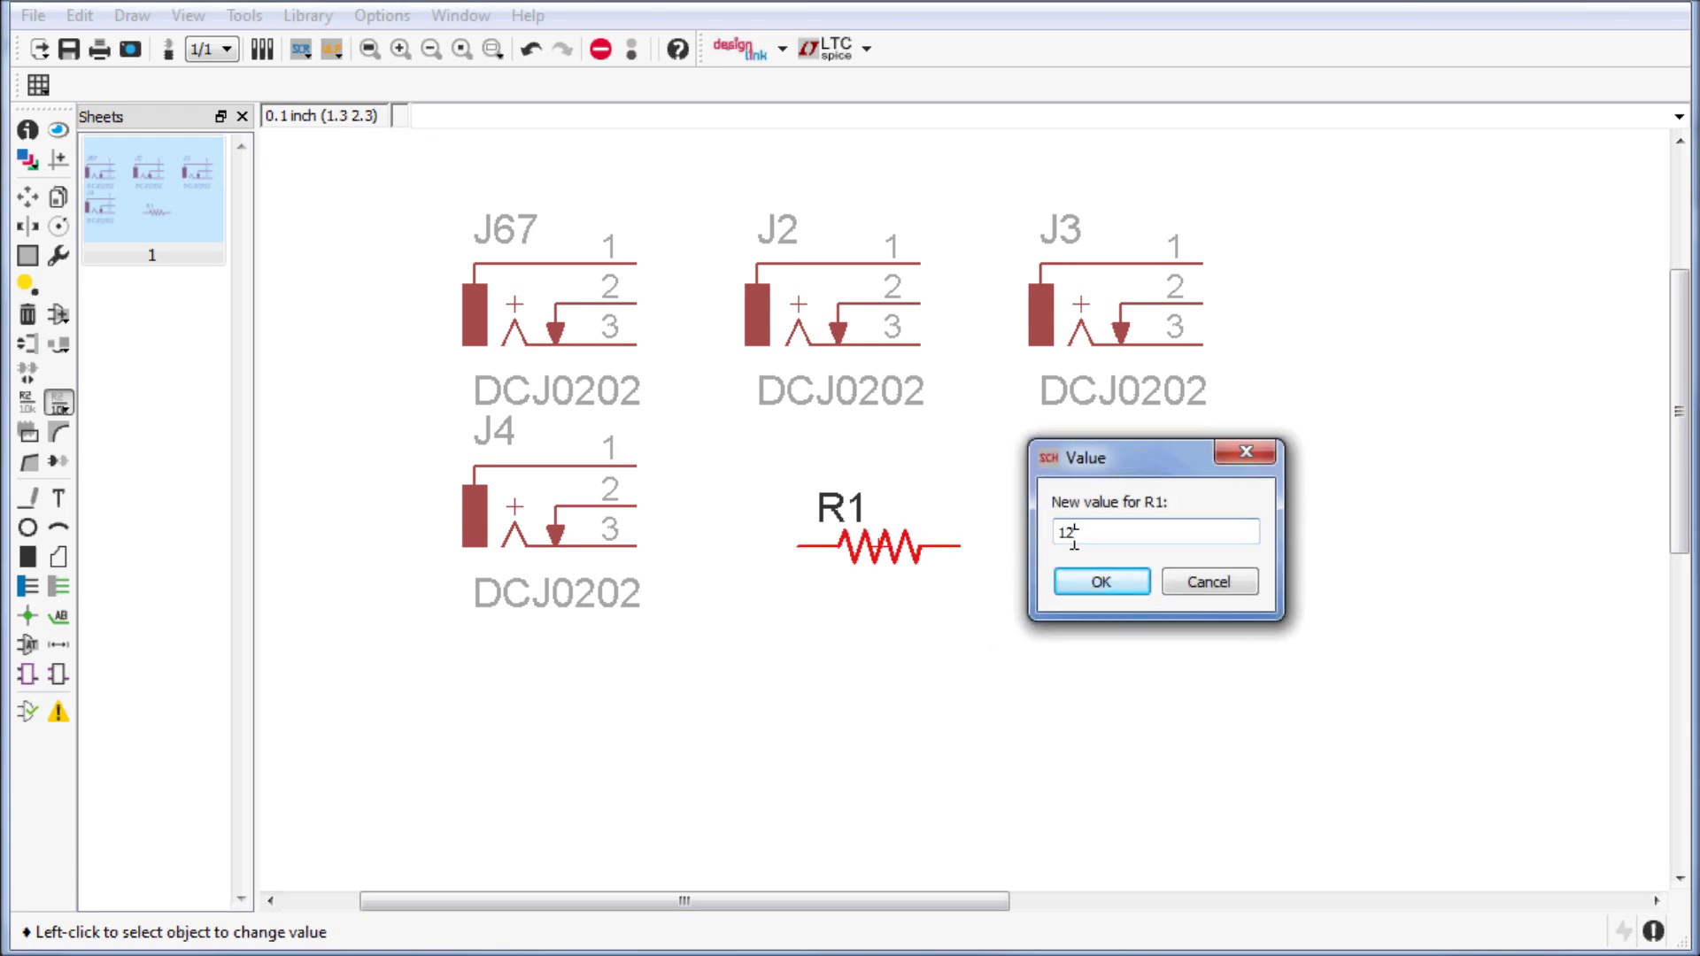
pyautogui.click(1100, 584)
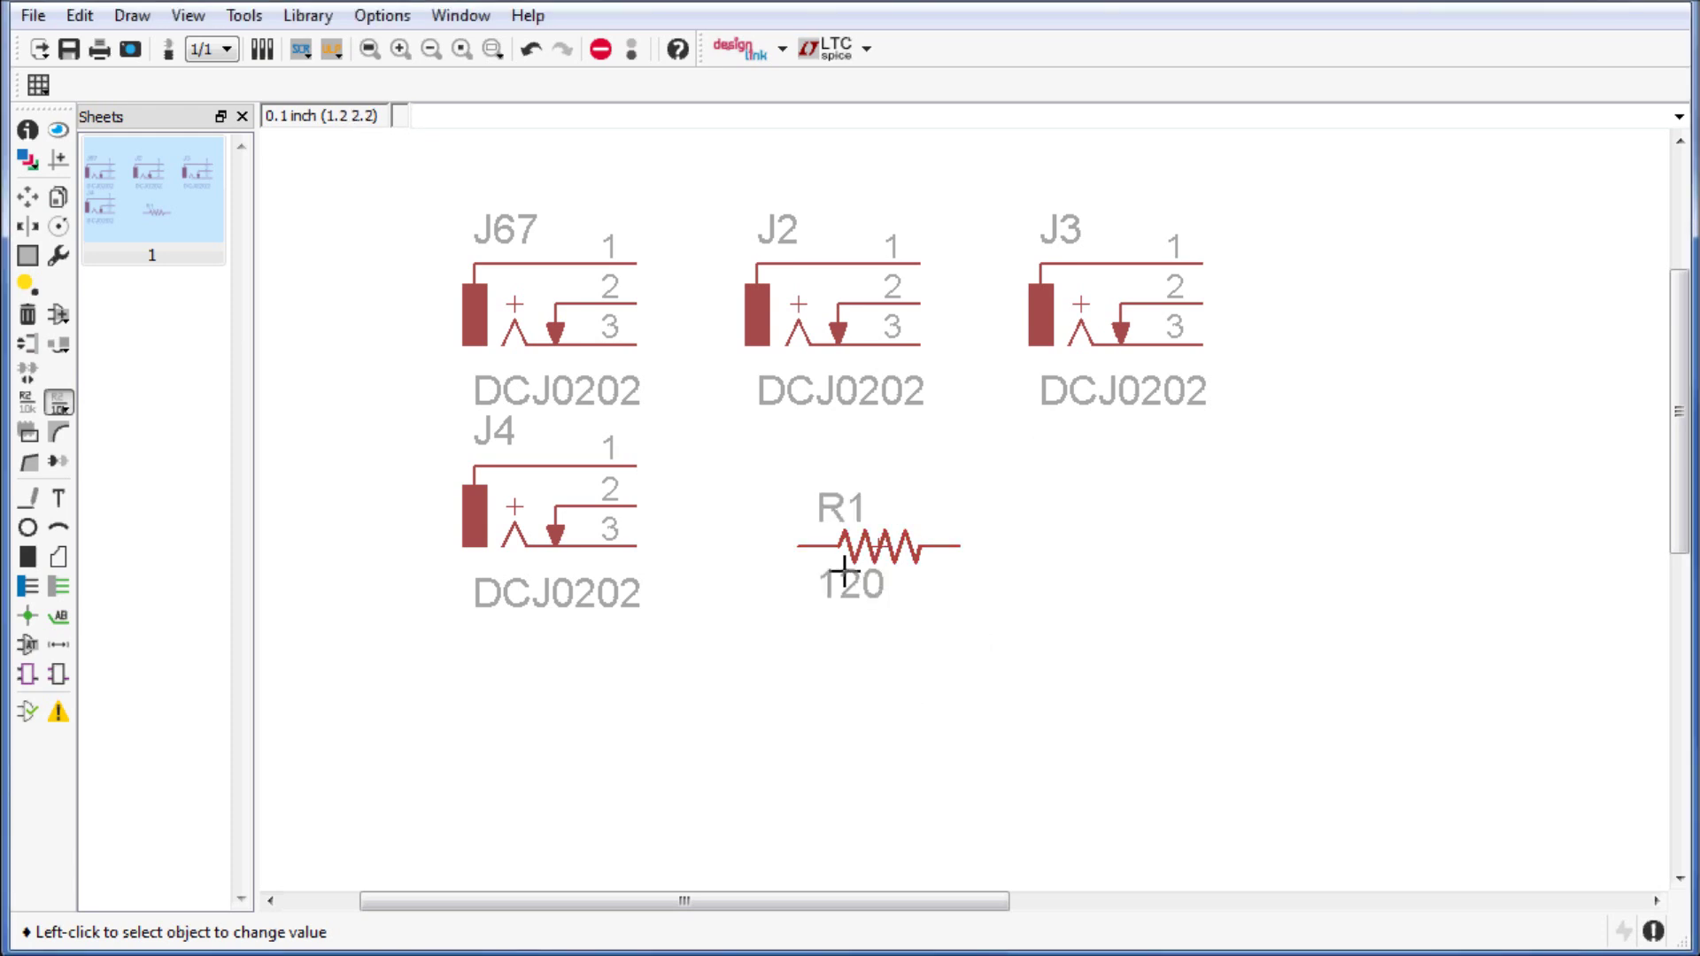
# - Recheck R1's value prompt, leave it unchanged, and undo the most recent edit
pyautogui.click(899, 529)
pyautogui.press('Tab')
pyautogui.press('Tab')
pyautogui.press('Return')
pyautogui.hotkey('ctrl', 'z')
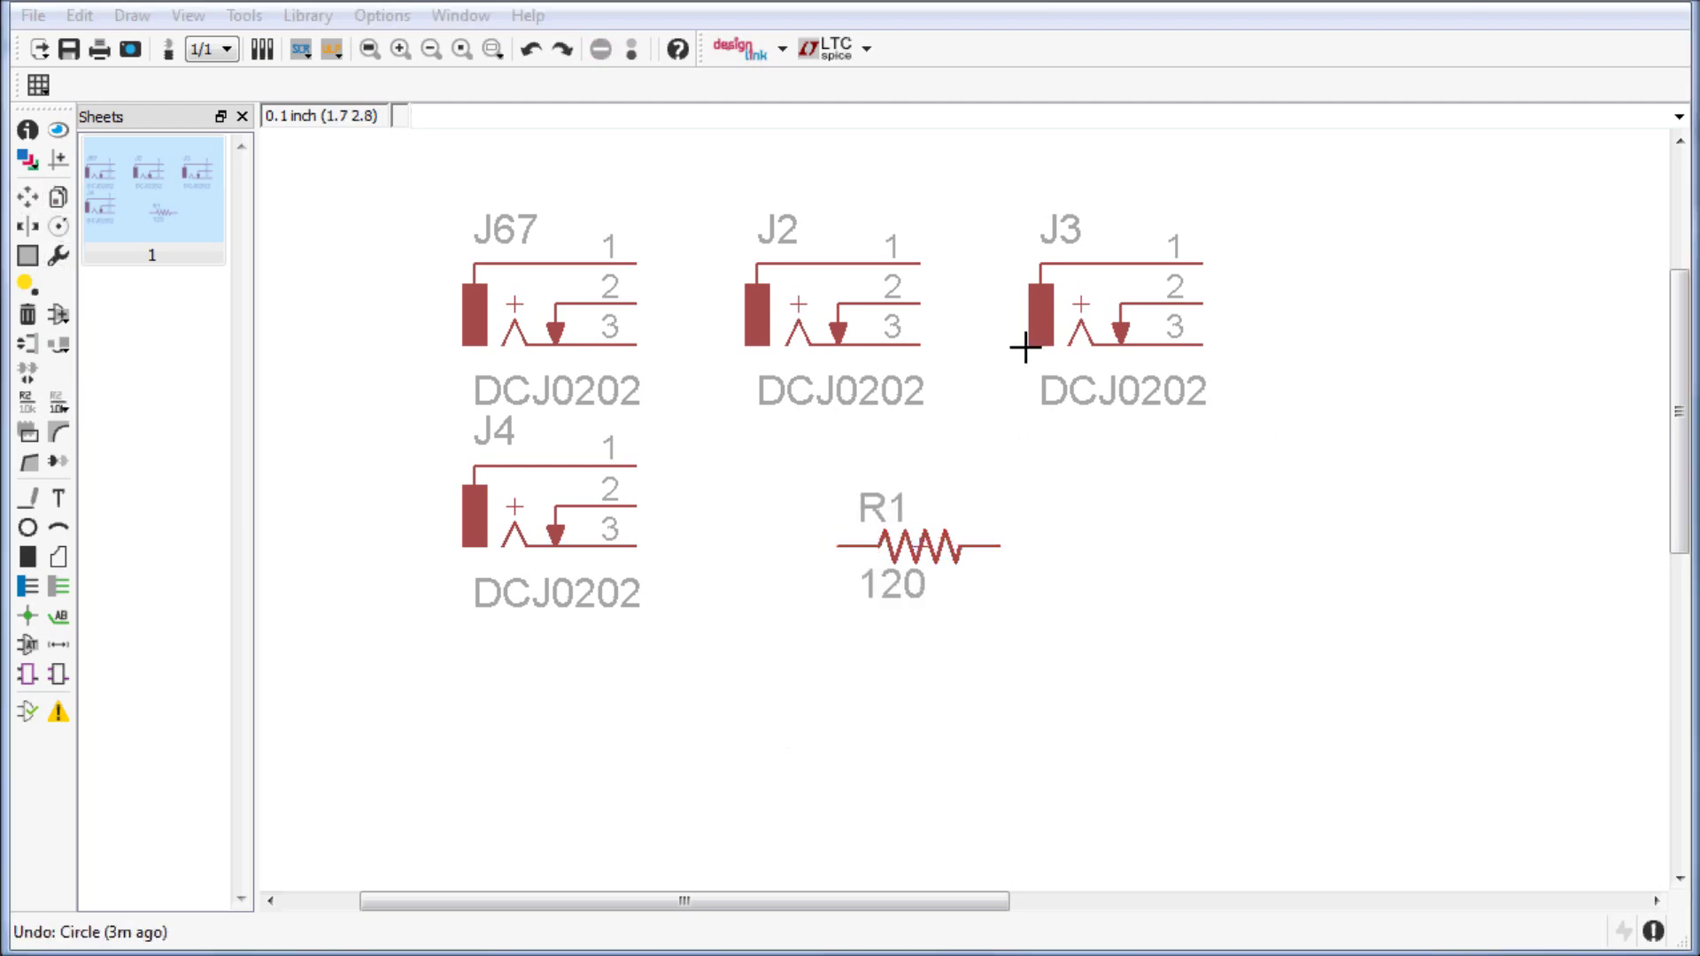
pyautogui.click(708, 484)
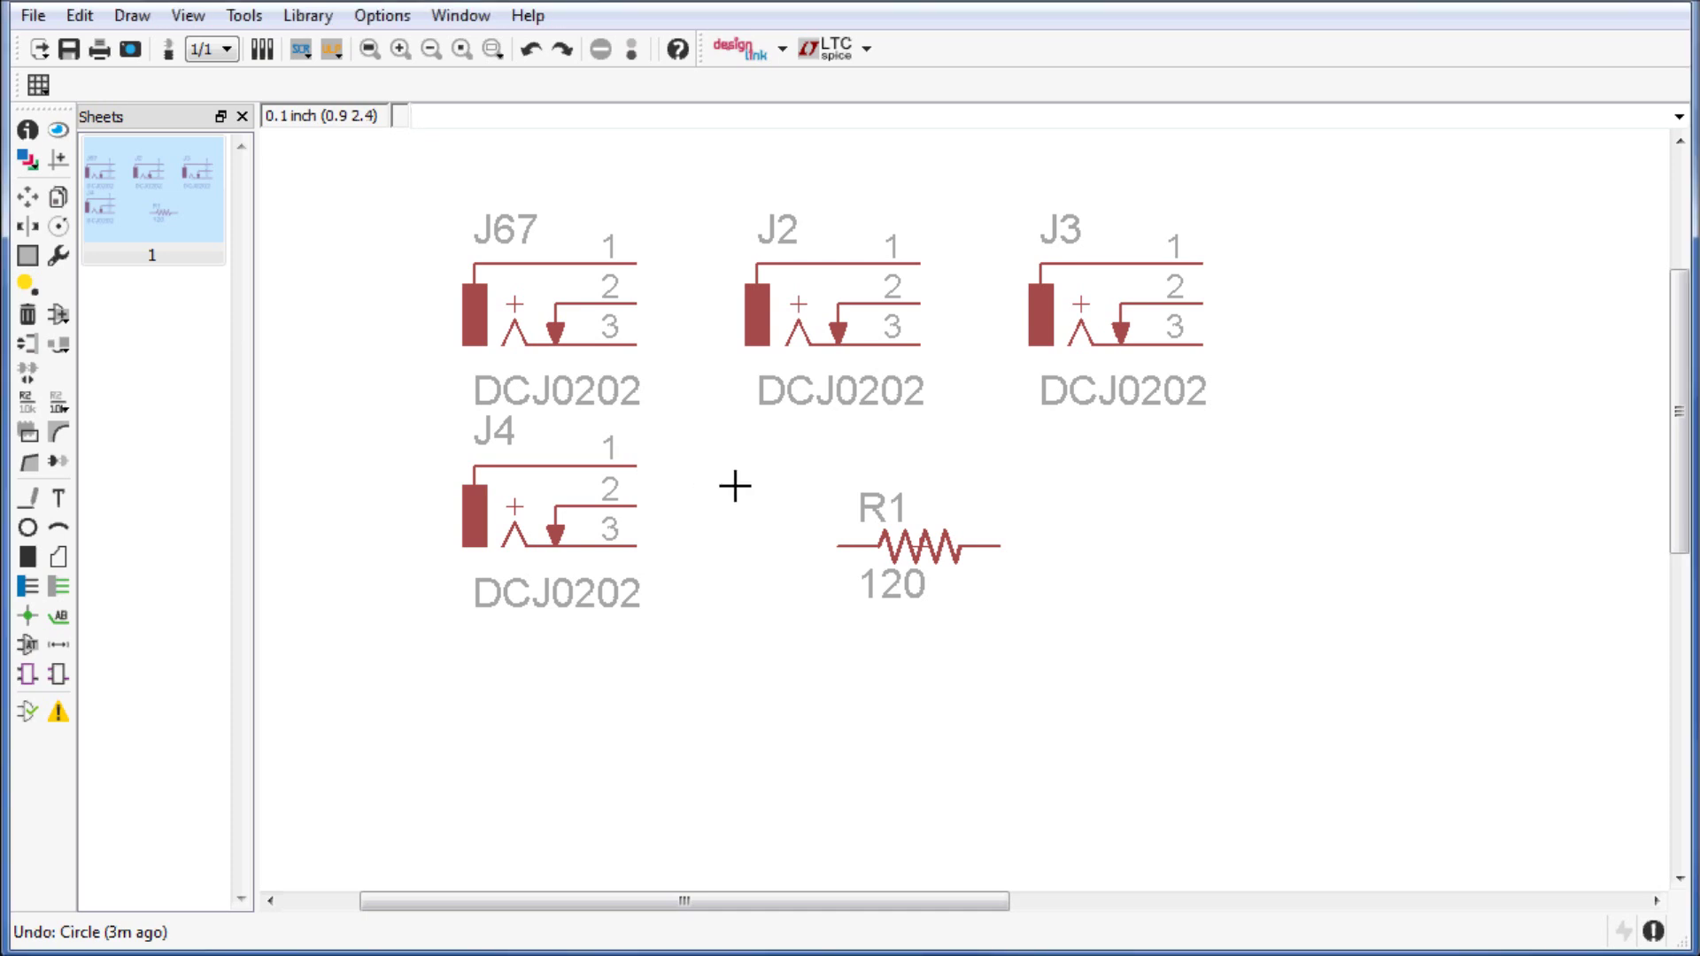
pyautogui.click(27, 197)
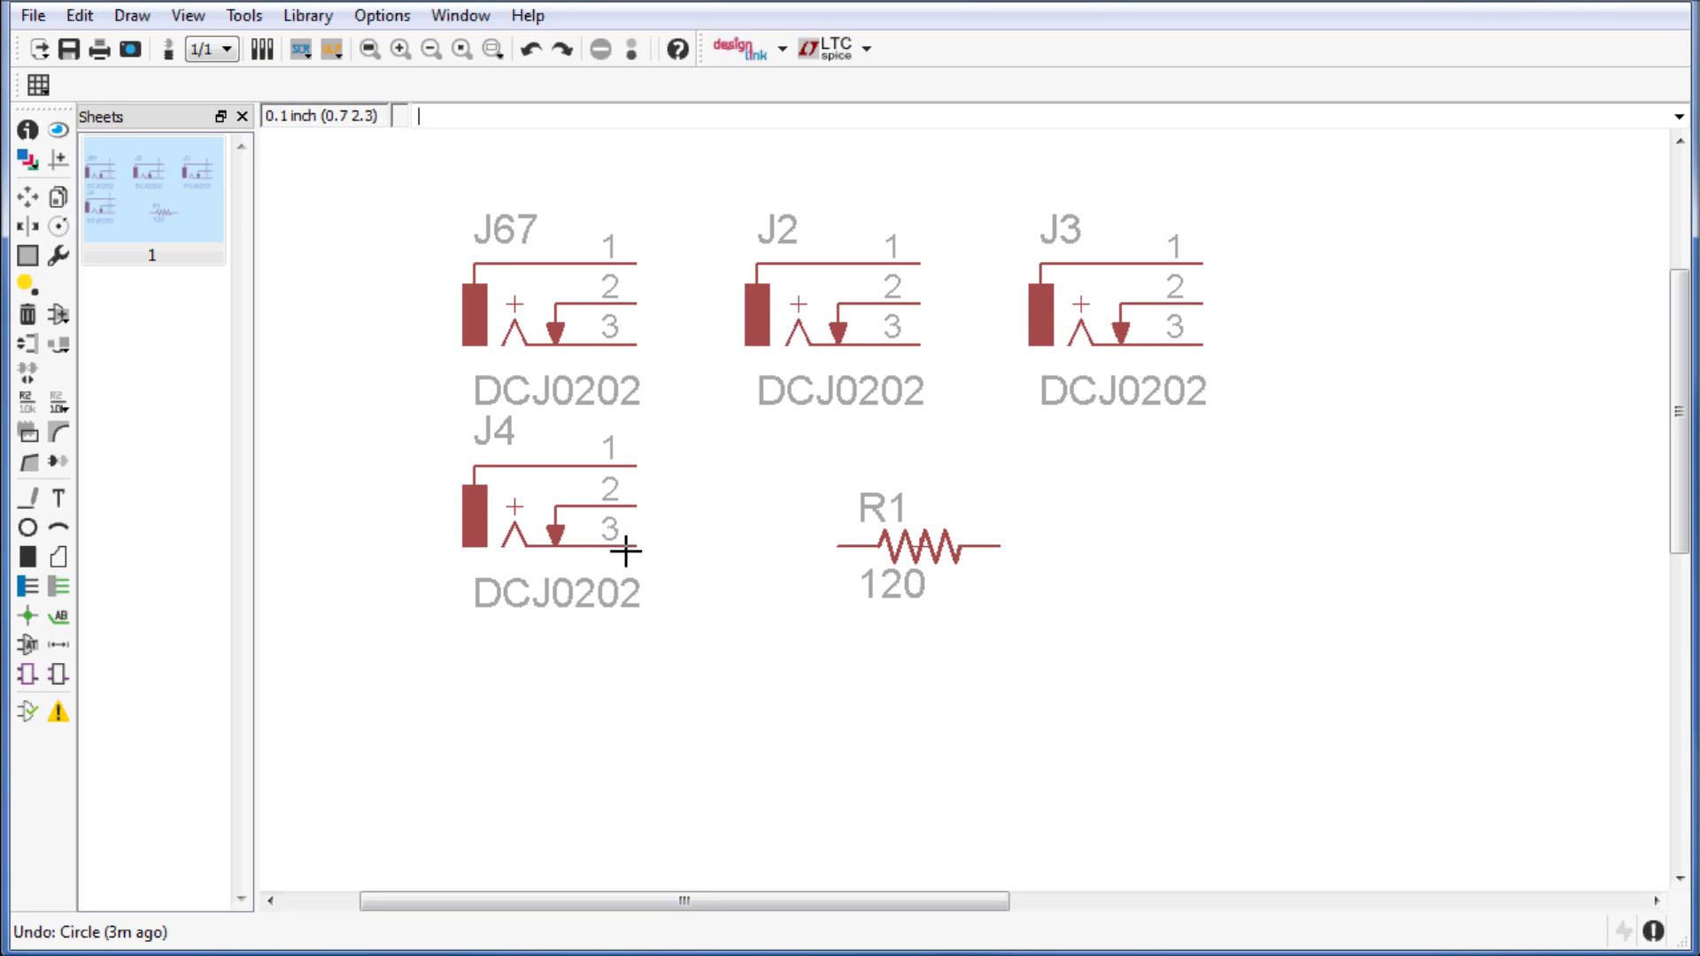